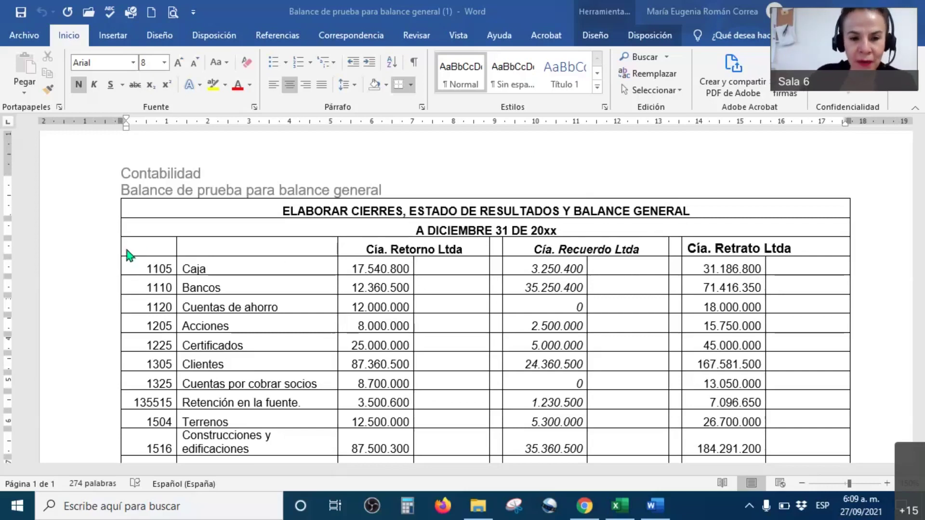
Go through the Word trial balance table and select the Cía. Retorno Ltda header cell.
{"action": "left_click_drag", "start_coordinate": [212, 249], "coordinate": [448, 384]}
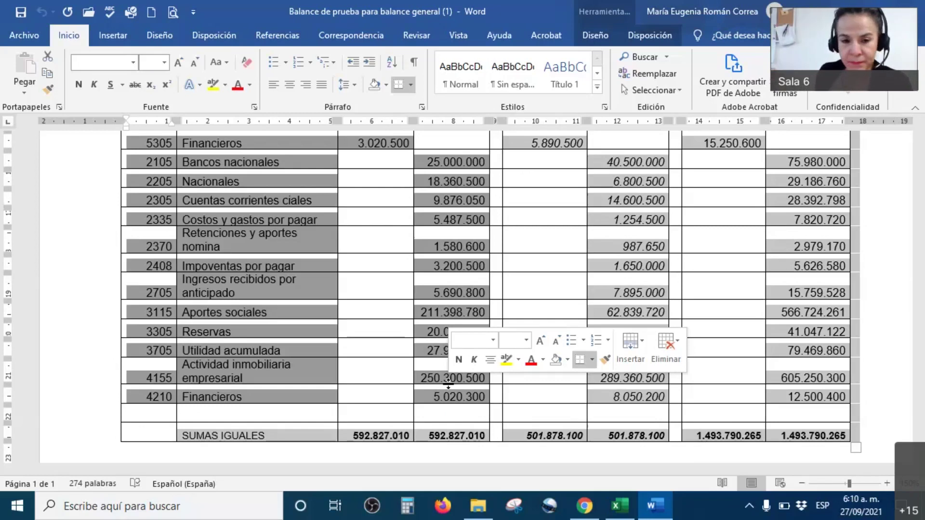
{"action": "left_click", "coordinate": [289, 351]}
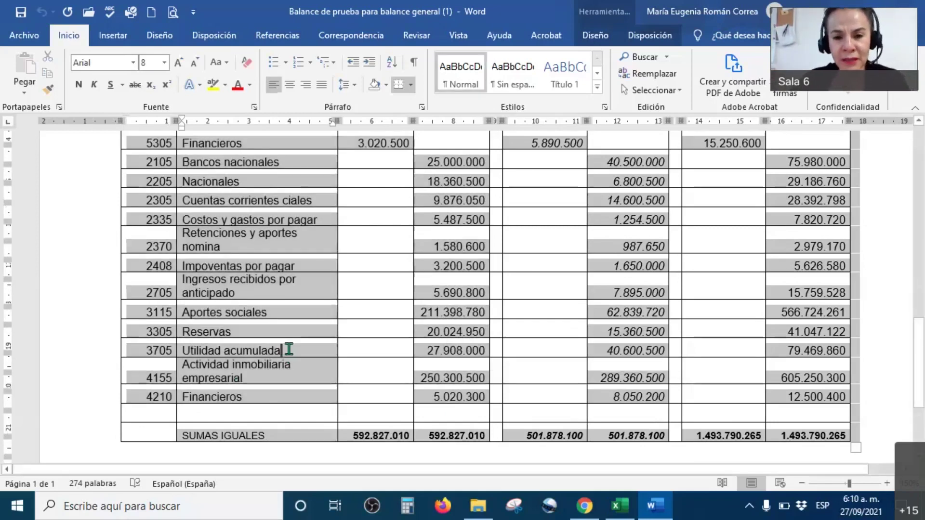
{"action": "scroll", "coordinate": [371, 341], "scroll_direction": "up", "scroll_amount": 15}
{"action": "scroll", "coordinate": [371, 341], "scroll_direction": "up", "scroll_amount": 2}
{"action": "left_click", "coordinate": [453, 300]}
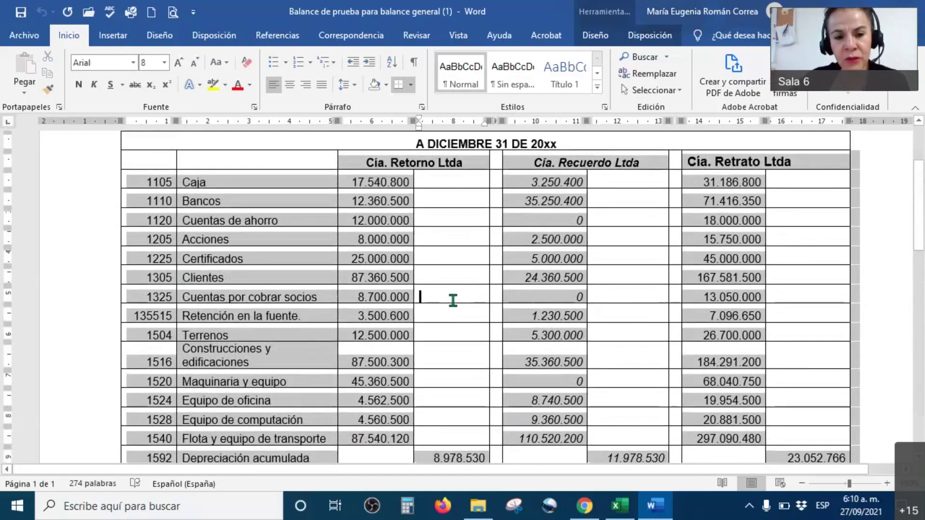
{"action": "scroll", "coordinate": [460, 308], "scroll_direction": "up", "scroll_amount": 4}
{"action": "left_click", "coordinate": [433, 319]}
{"action": "left_click", "coordinate": [201, 280]}
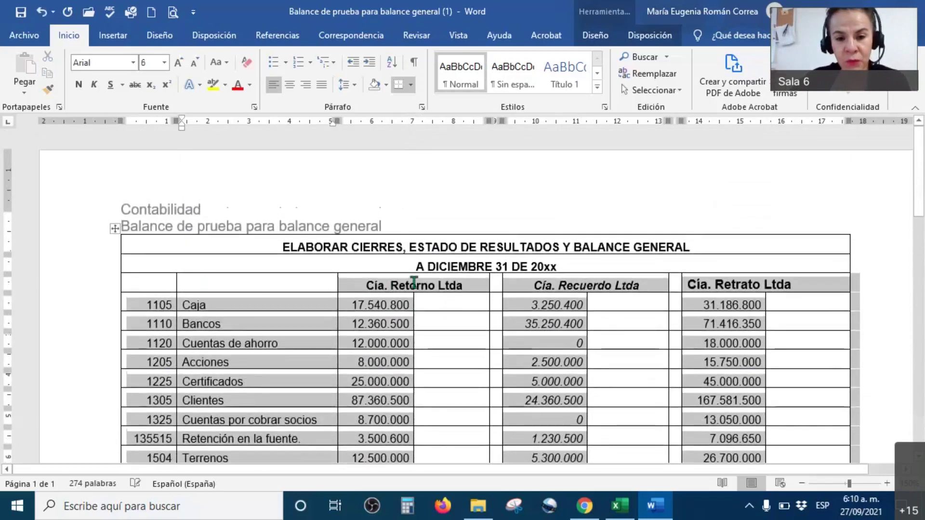
{"action": "left_click", "coordinate": [414, 279]}
{"action": "triple_click", "coordinate": [441, 286]}
{"action": "scroll", "coordinate": [440, 444], "scroll_direction": "down", "scroll_amount": 8}
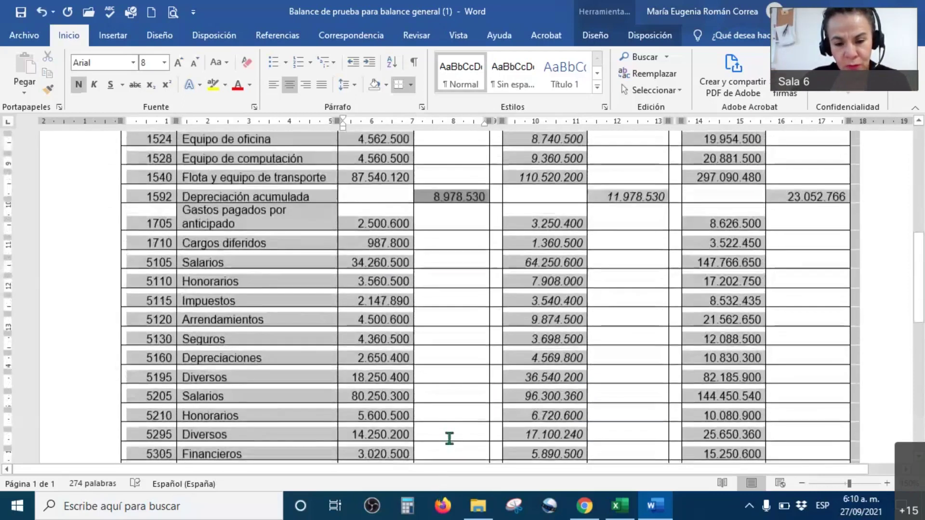
Undo with Ctrl+Z the bullets accidentally added to the Retorno column cells.
{"action": "left_click", "coordinate": [562, 384]}
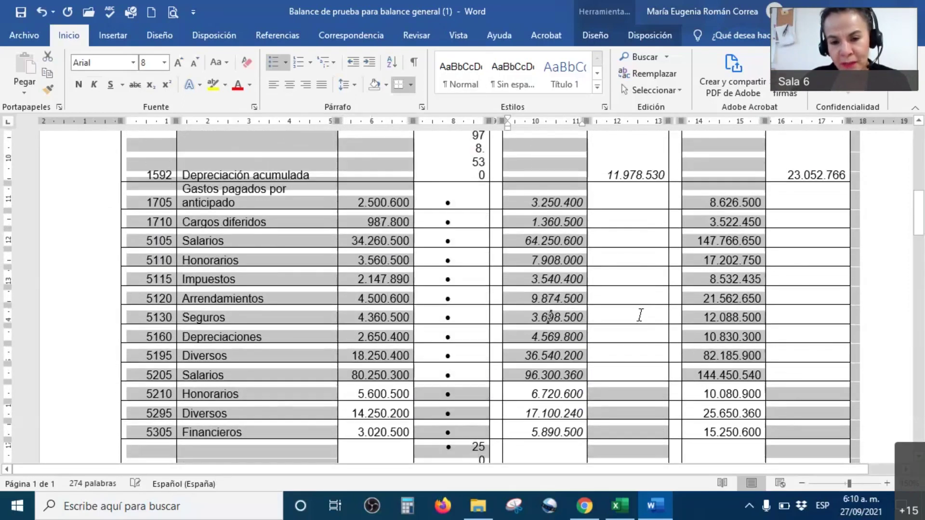
{"action": "left_click", "coordinate": [638, 315]}
{"action": "scroll", "coordinate": [638, 316], "scroll_direction": "up", "scroll_amount": 10}
{"action": "scroll", "coordinate": [638, 315], "scroll_direction": "down", "scroll_amount": 8}
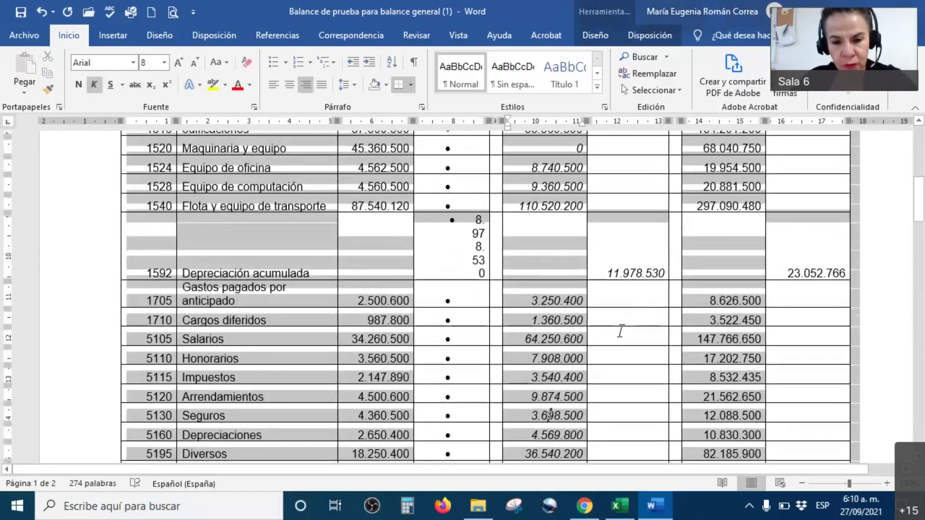
{"action": "key", "text": "ctrl+z"}
{"action": "scroll", "coordinate": [626, 333], "scroll_direction": "up", "scroll_amount": 10}
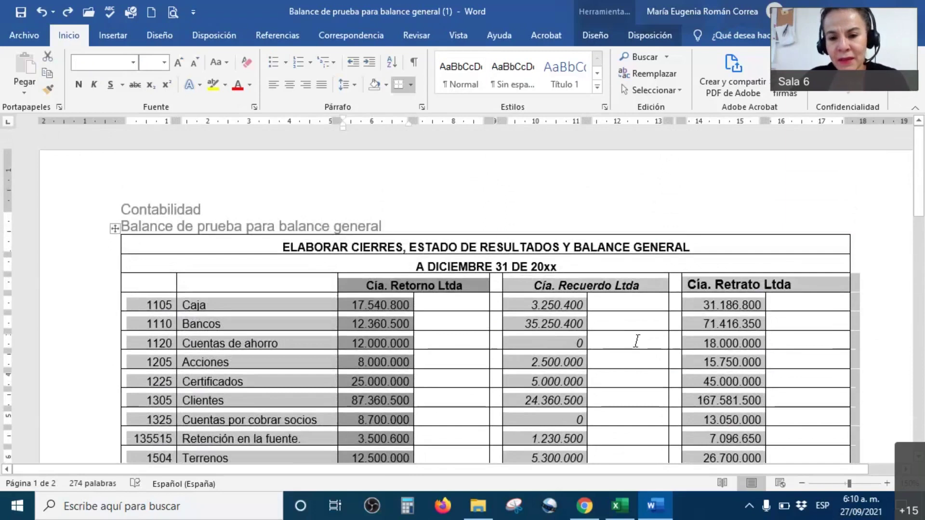
{"action": "left_click", "coordinate": [637, 342]}
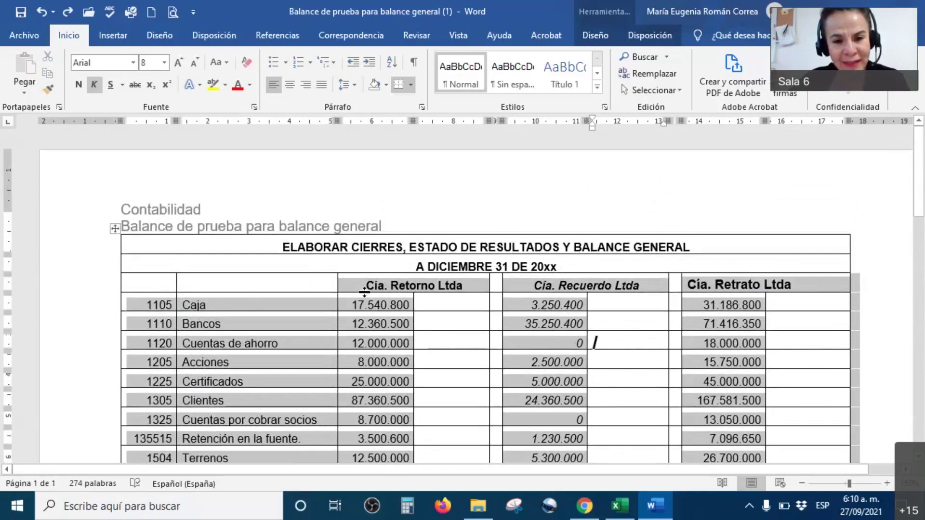
Scroll to the top of the trial balance and switch to the Excel workbook.
{"action": "scroll", "coordinate": [472, 370], "scroll_direction": "down", "scroll_amount": 15}
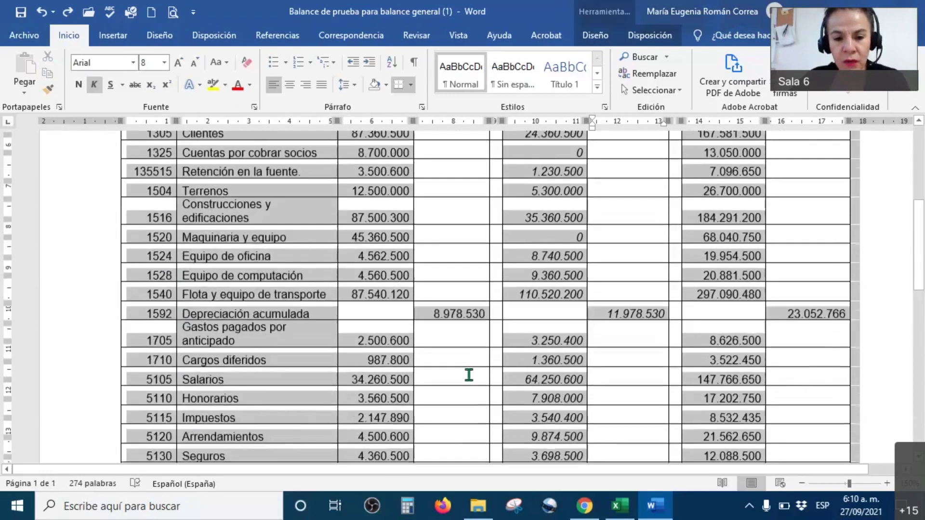
{"action": "scroll", "coordinate": [466, 371], "scroll_direction": "up", "scroll_amount": 6}
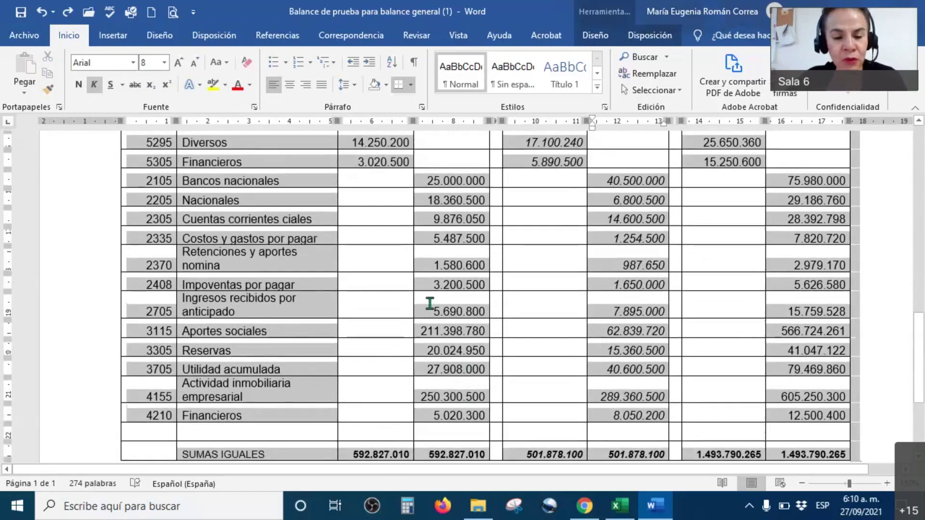
{"action": "scroll", "coordinate": [413, 279], "scroll_direction": "up", "scroll_amount": 15}
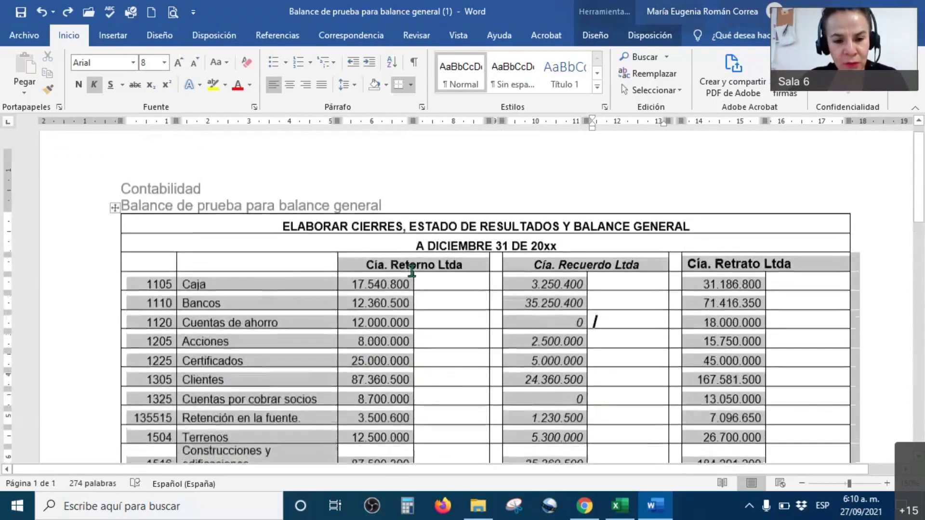
{"action": "scroll", "coordinate": [412, 271], "scroll_direction": "up", "scroll_amount": 1}
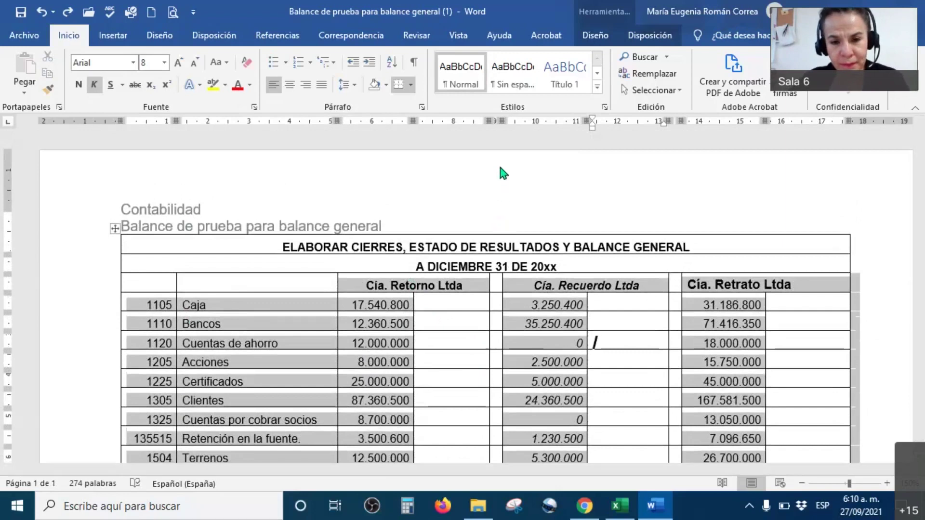
{"action": "key", "text": "alt+Tab"}
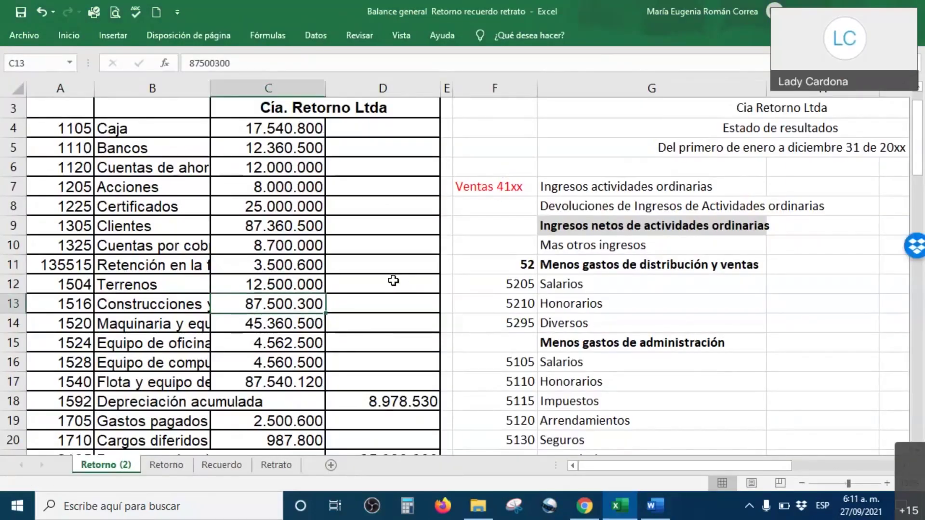
Select account codes A4:A8 from 1105, scroll Retorno (2), then return to Word's trial balance.
{"action": "scroll", "coordinate": [393, 281], "scroll_direction": "up", "scroll_amount": 1}
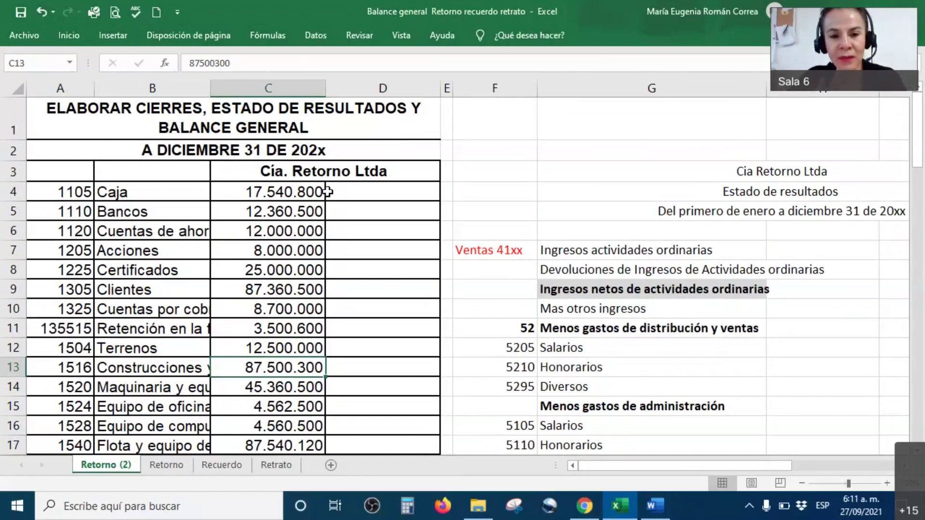
{"action": "left_click_drag", "start_coordinate": [56, 197], "coordinate": [57, 270]}
{"action": "scroll", "coordinate": [57, 270], "scroll_direction": "down", "scroll_amount": 5}
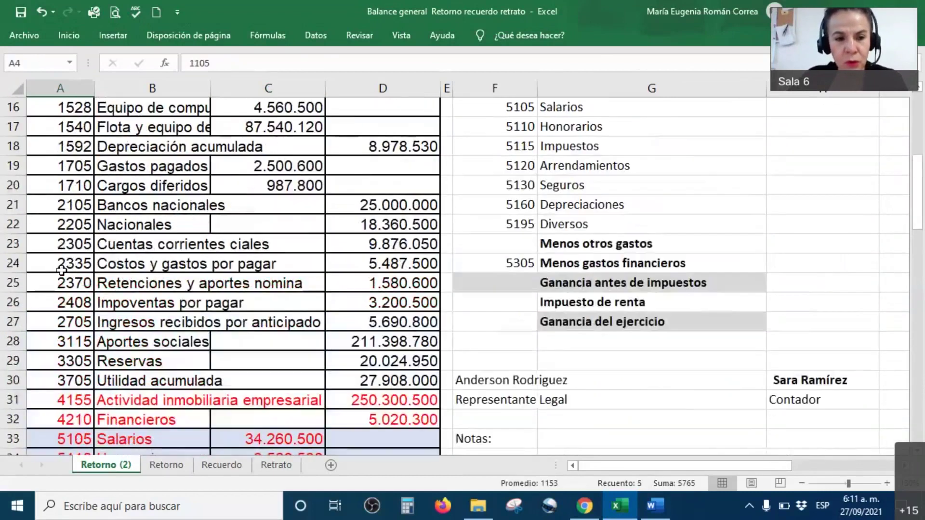
{"action": "scroll", "coordinate": [53, 321], "scroll_direction": "down", "scroll_amount": 2}
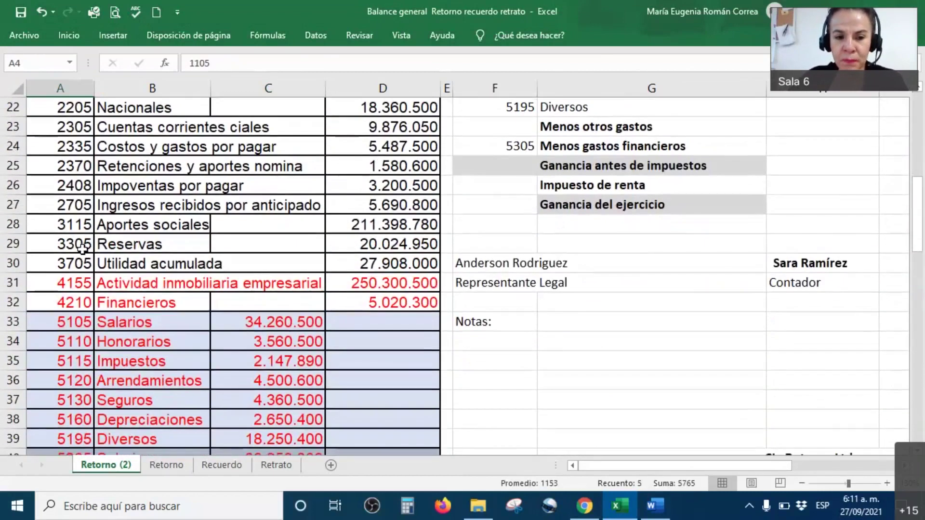
{"action": "scroll", "coordinate": [71, 265], "scroll_direction": "down", "scroll_amount": 1}
{"action": "scroll", "coordinate": [70, 266], "scroll_direction": "down", "scroll_amount": 4}
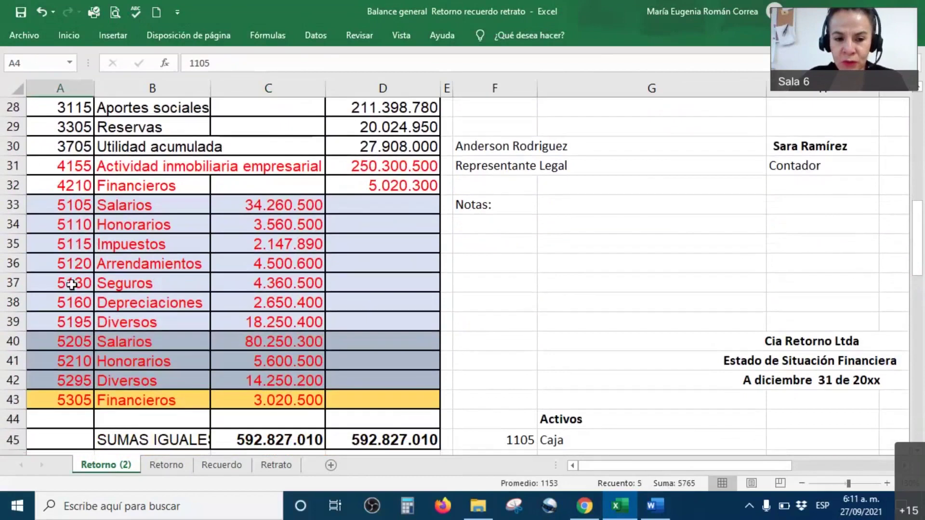
{"action": "scroll", "coordinate": [73, 278], "scroll_direction": "up", "scroll_amount": 2}
{"action": "scroll", "coordinate": [72, 278], "scroll_direction": "up", "scroll_amount": 1}
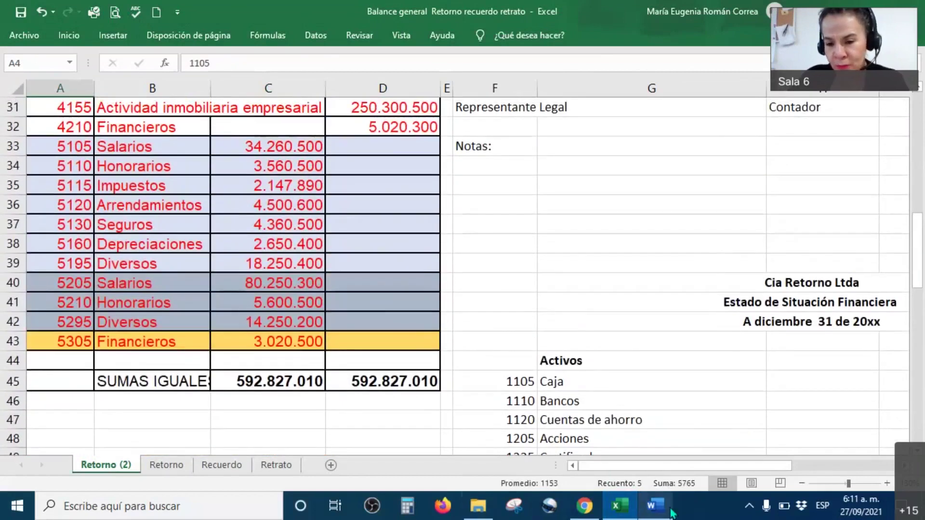
{"action": "left_click", "coordinate": [656, 506]}
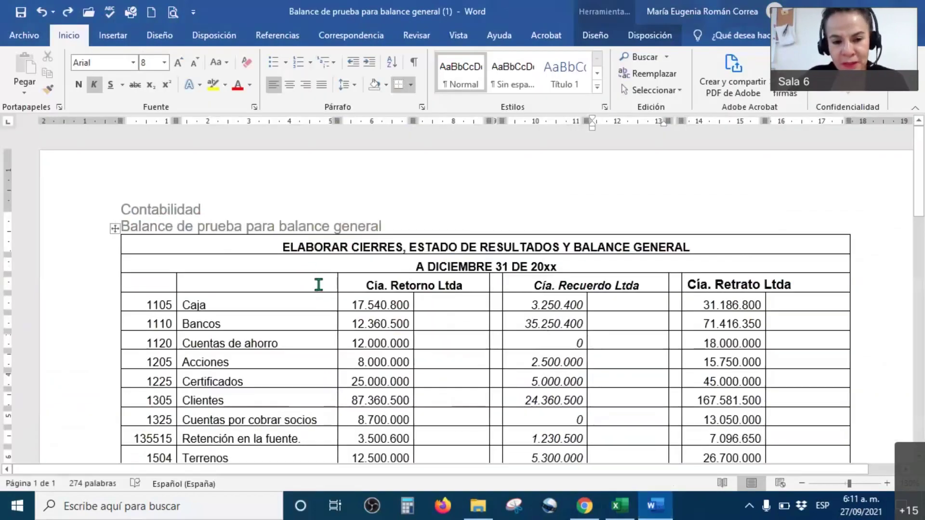
Scroll through the Word table comparing Retorno accounts, then switch back to the Excel workbook.
{"action": "left_click", "coordinate": [318, 285]}
{"action": "scroll", "coordinate": [318, 284], "scroll_direction": "down", "scroll_amount": 10}
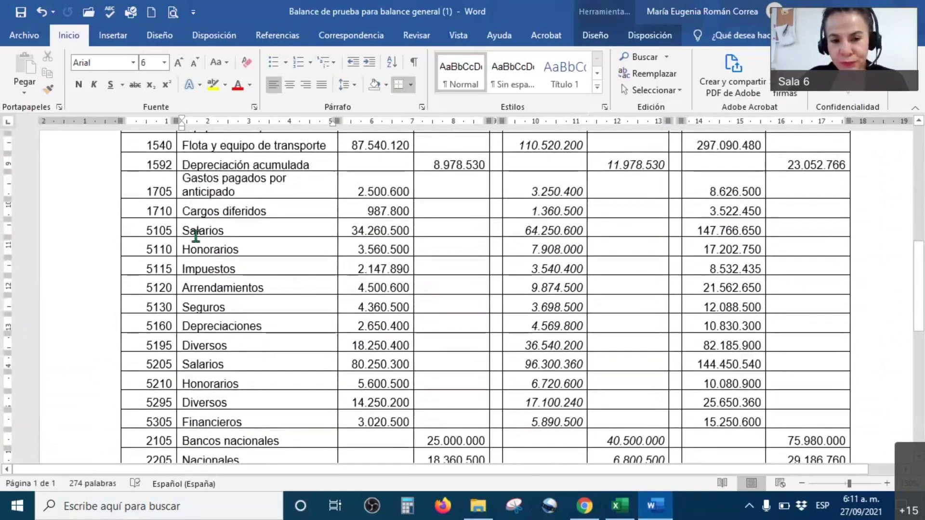
{"action": "scroll", "coordinate": [195, 237], "scroll_direction": "down", "scroll_amount": 5}
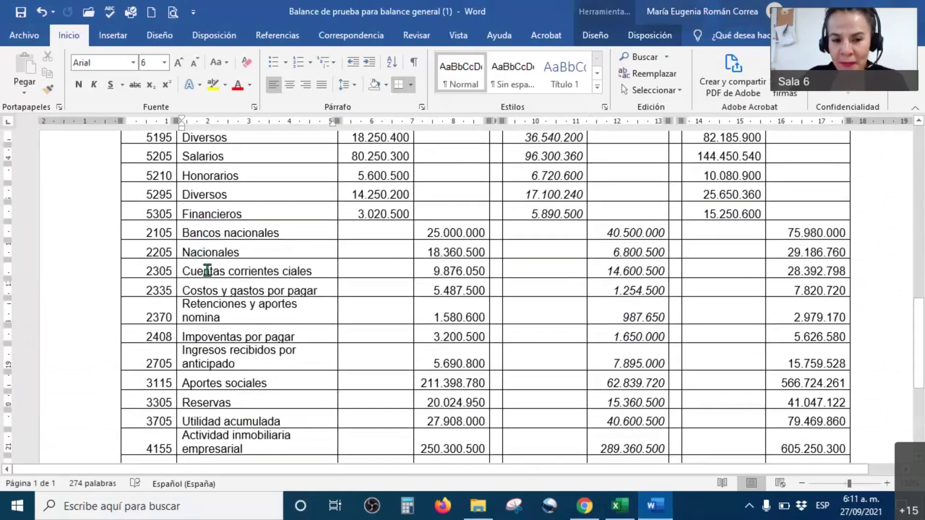
{"action": "scroll", "coordinate": [208, 271], "scroll_direction": "down", "scroll_amount": 3}
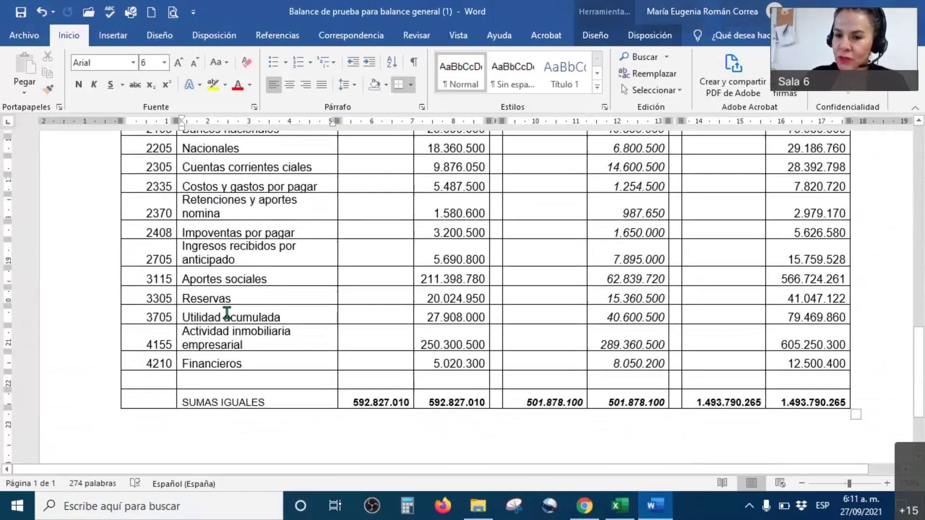
{"action": "scroll", "coordinate": [248, 290], "scroll_direction": "up", "scroll_amount": 12}
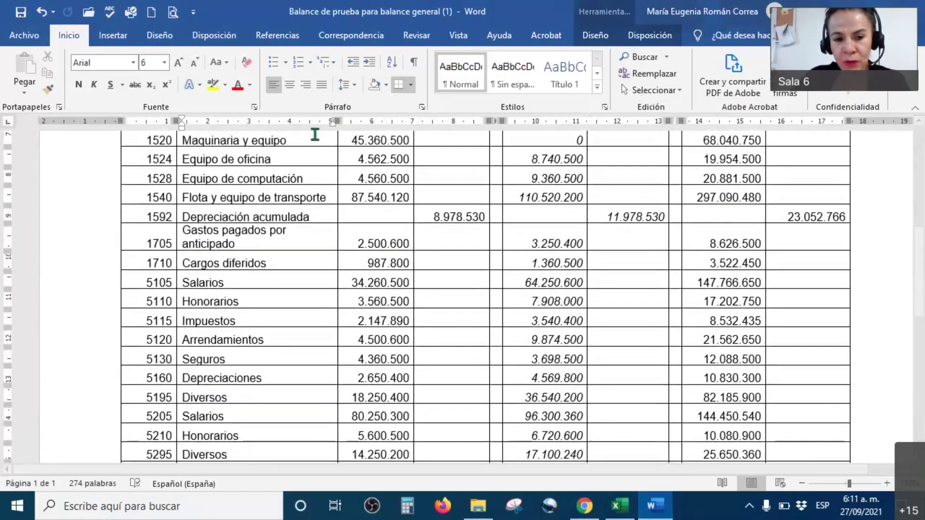
{"action": "scroll", "coordinate": [315, 179], "scroll_direction": "up", "scroll_amount": 4}
{"action": "scroll", "coordinate": [304, 270], "scroll_direction": "down", "scroll_amount": 9}
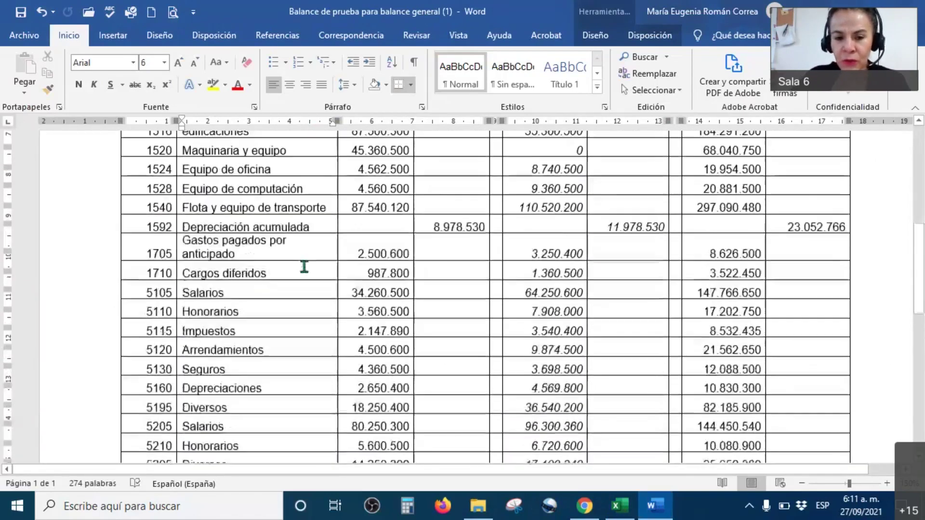
{"action": "scroll", "coordinate": [304, 267], "scroll_direction": "down", "scroll_amount": 5}
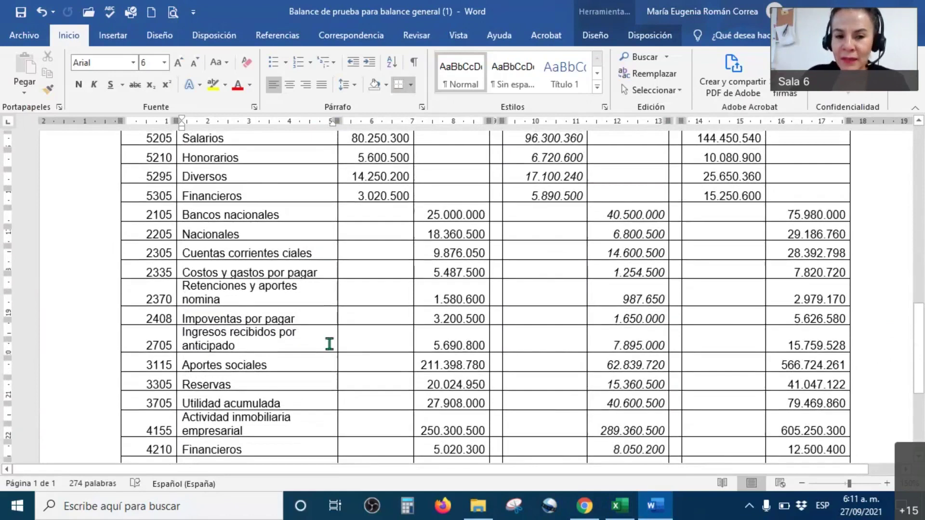
{"action": "scroll", "coordinate": [337, 314], "scroll_direction": "up", "scroll_amount": 4}
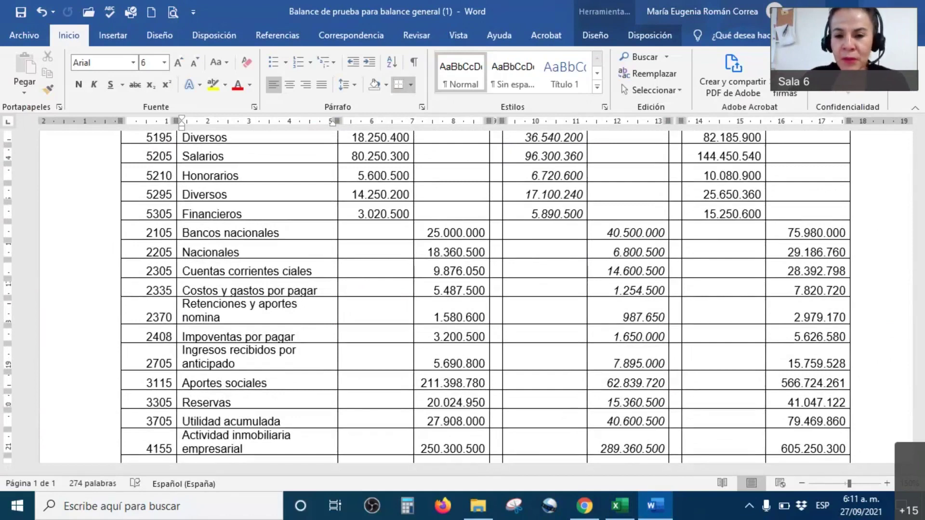
{"action": "key", "text": "alt+Tab"}
{"action": "scroll", "coordinate": [645, 118], "scroll_direction": "up", "scroll_amount": 2}
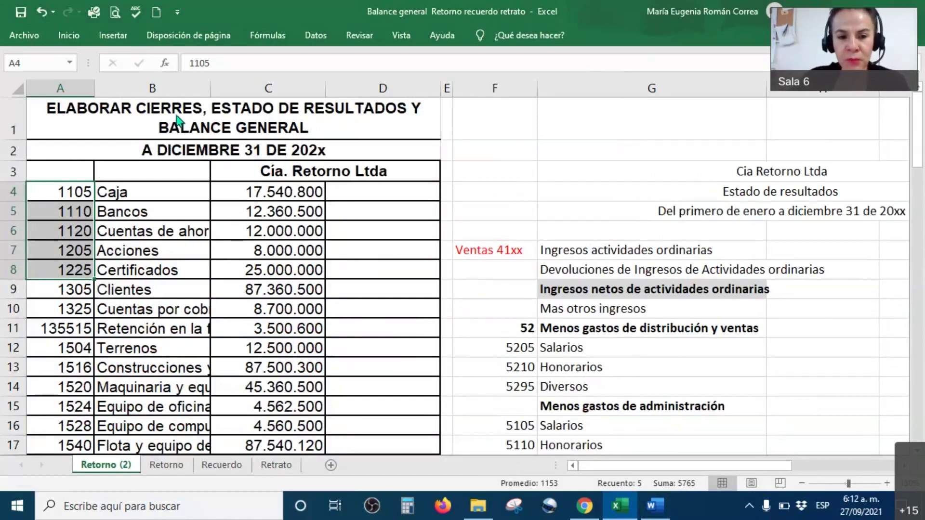
Scroll the Retorno (2) trial balance down to the 4155 revenue account.
{"action": "left_click", "coordinate": [159, 250]}
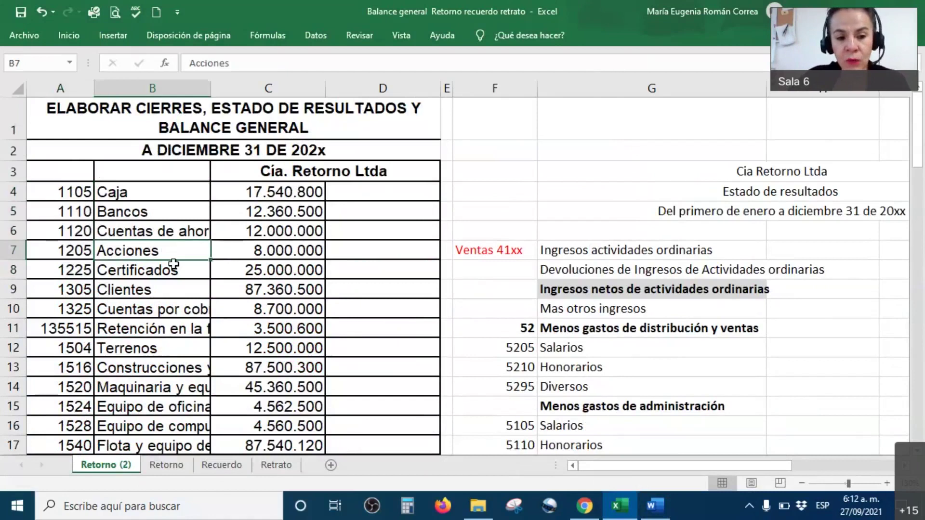
{"action": "scroll", "coordinate": [172, 263], "scroll_direction": "down", "scroll_amount": 4}
{"action": "scroll", "coordinate": [172, 263], "scroll_direction": "down", "scroll_amount": 4}
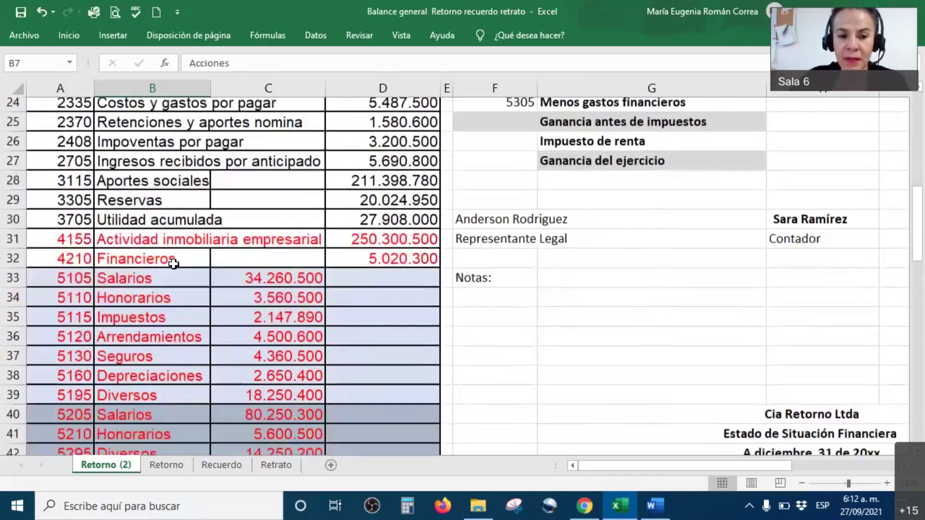
{"action": "left_click", "coordinate": [50, 219]}
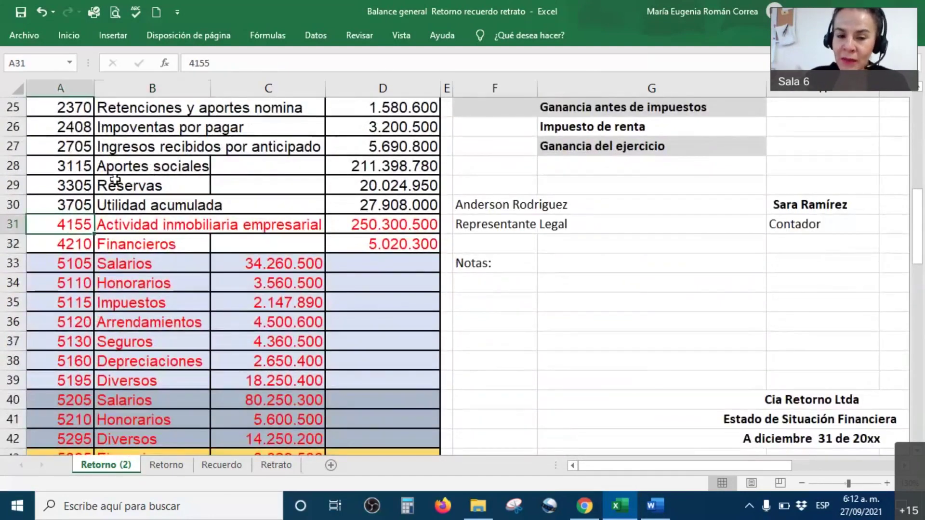
{"action": "scroll", "coordinate": [158, 426], "scroll_direction": "down", "scroll_amount": 1}
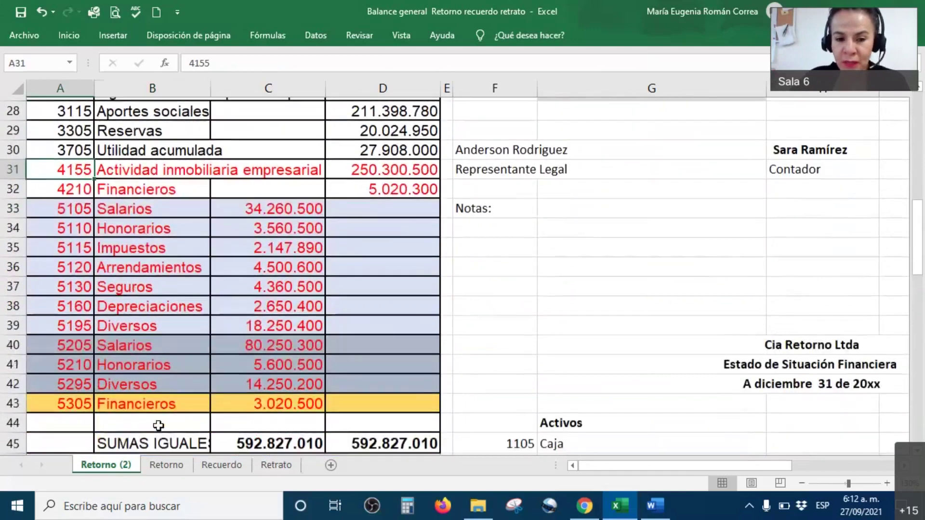
{"action": "scroll", "coordinate": [158, 426], "scroll_direction": "up", "scroll_amount": 1}
{"action": "scroll", "coordinate": [158, 422], "scroll_direction": "down", "scroll_amount": 1}
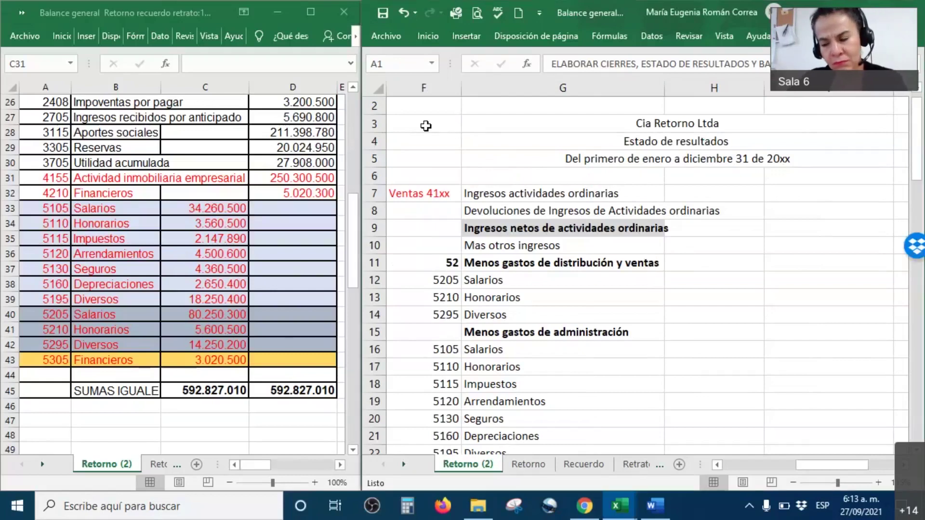
{"action": "left_click_drag", "start_coordinate": [426, 125], "coordinate": [687, 158]}
{"action": "scroll", "coordinate": [681, 192], "scroll_direction": "down", "scroll_amount": 1}
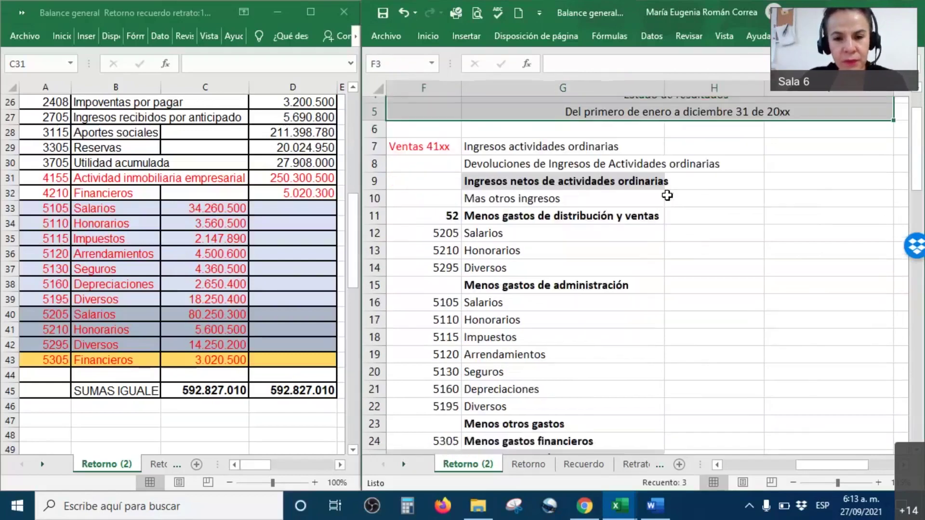
{"action": "left_click", "coordinate": [503, 159]}
{"action": "left_click_drag", "start_coordinate": [412, 147], "coordinate": [543, 414]}
{"action": "scroll", "coordinate": [544, 414], "scroll_direction": "down", "scroll_amount": 3}
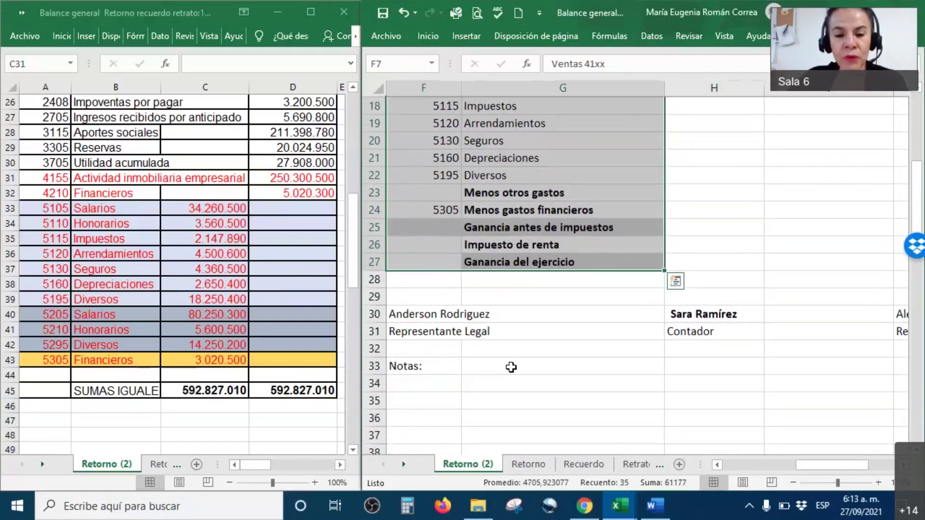
{"action": "left_click_drag", "start_coordinate": [436, 314], "coordinate": [880, 298]}
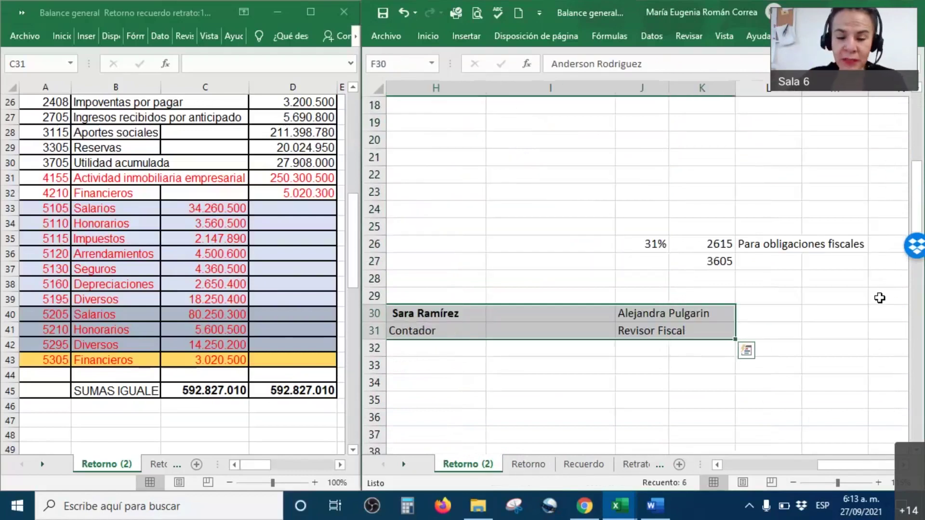
{"action": "left_click_drag", "start_coordinate": [859, 466], "coordinate": [793, 466]}
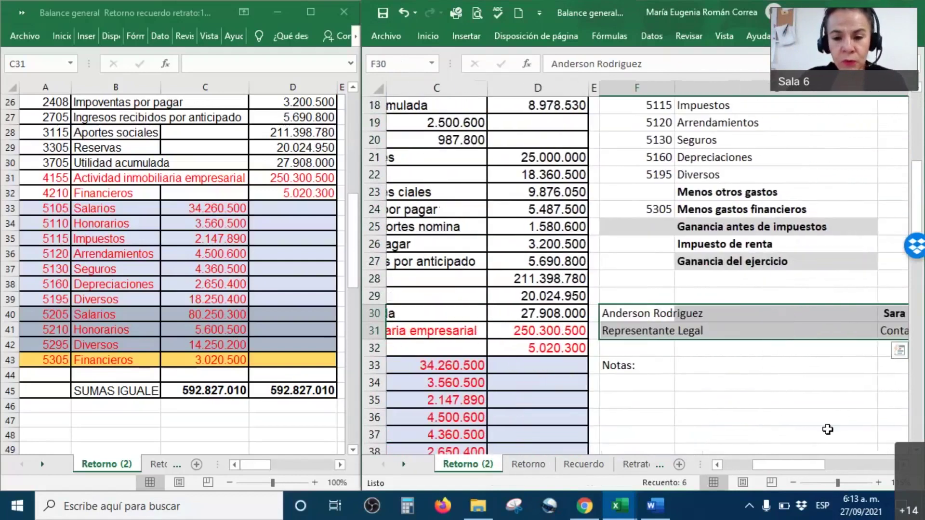
{"action": "left_click", "coordinate": [627, 369]}
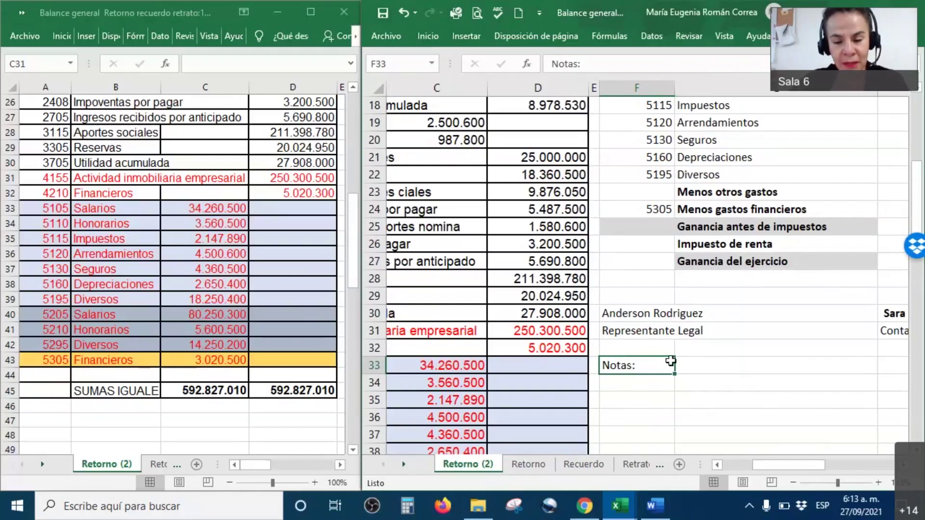
{"action": "scroll", "coordinate": [677, 369], "scroll_direction": "up", "scroll_amount": 6}
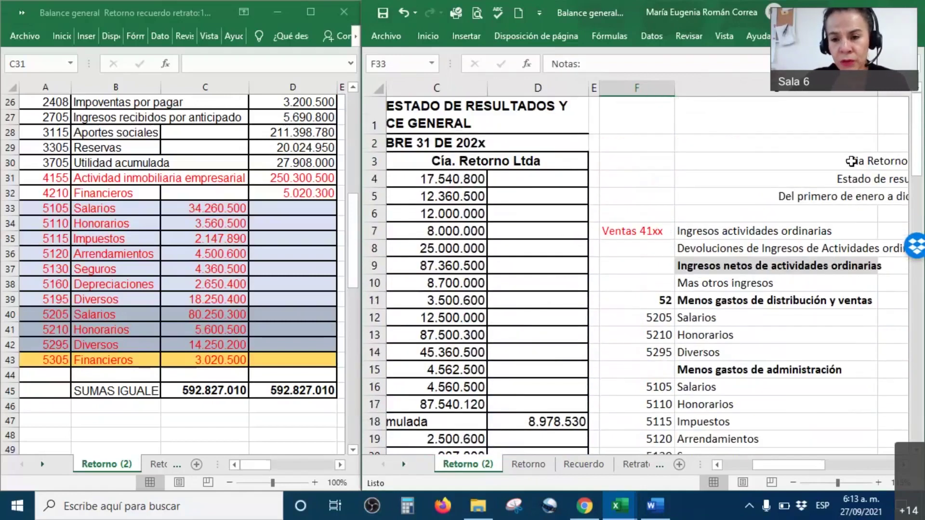
{"action": "left_click_drag", "start_coordinate": [852, 161], "coordinate": [852, 179]}
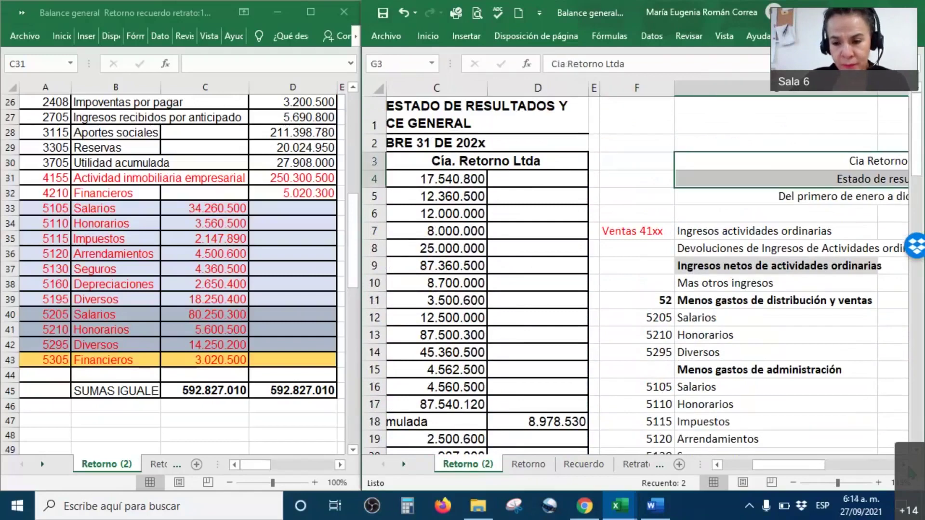
{"action": "scroll", "coordinate": [641, 300], "scroll_direction": "right", "scroll_amount": 4}
{"action": "left_click", "coordinate": [624, 217]}
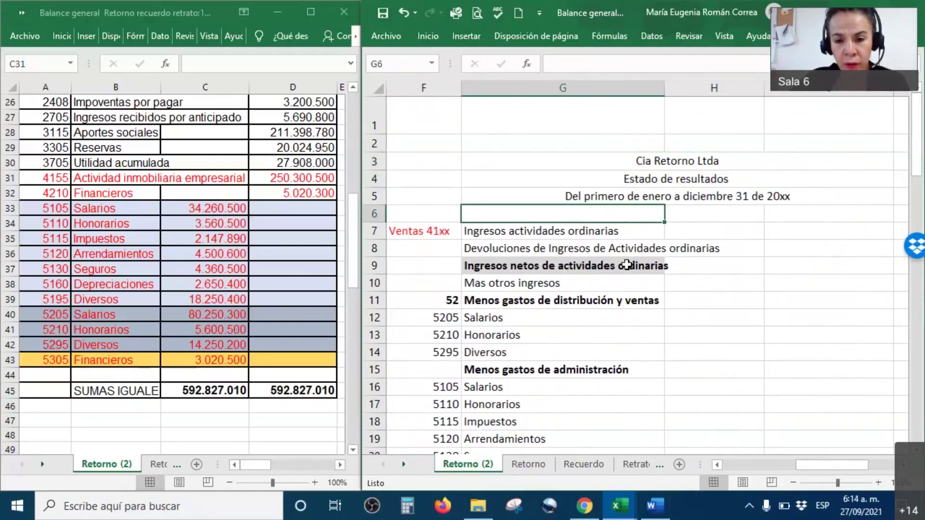
{"action": "left_click_drag", "start_coordinate": [627, 265], "coordinate": [624, 309]}
{"action": "scroll", "coordinate": [624, 308], "scroll_direction": "down", "scroll_amount": 6}
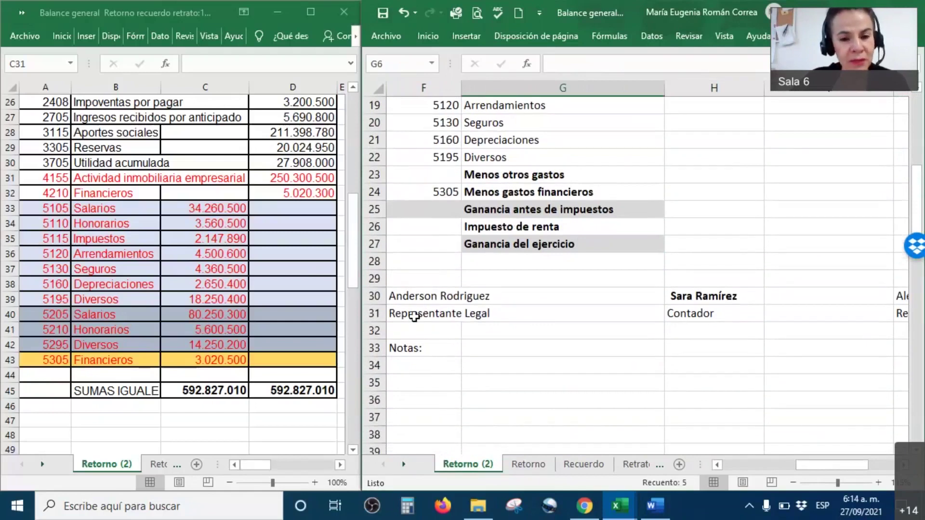
{"action": "scroll", "coordinate": [597, 285], "scroll_direction": "up", "scroll_amount": 6}
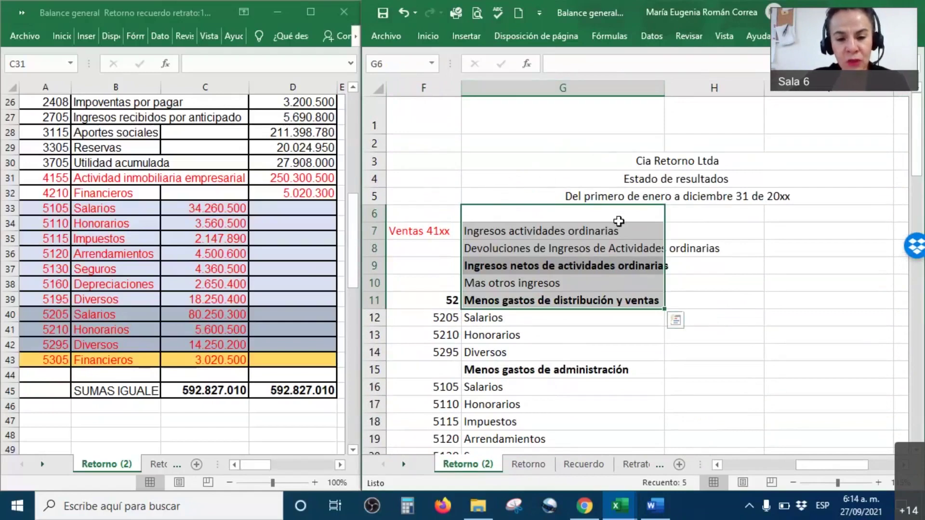
{"action": "left_click_drag", "start_coordinate": [586, 162], "coordinate": [576, 199]}
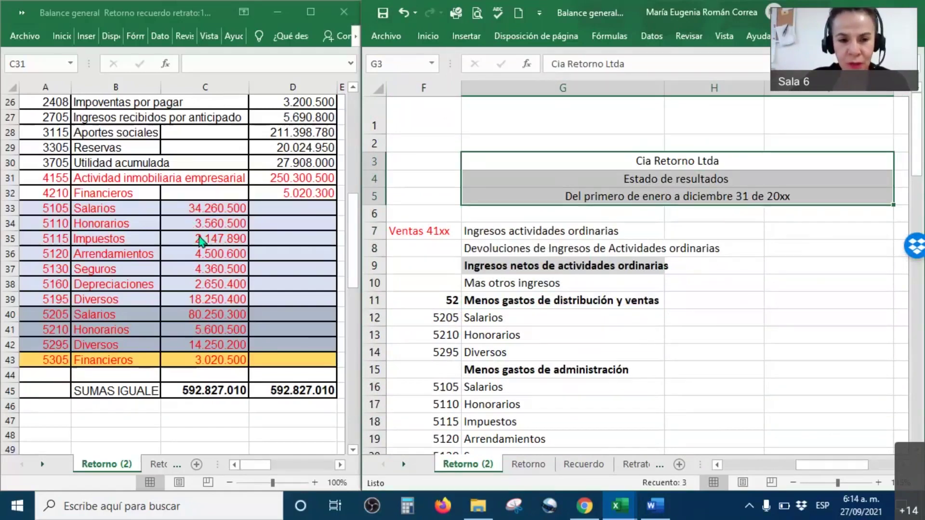
{"action": "scroll", "coordinate": [190, 223], "scroll_direction": "up", "scroll_amount": 8}
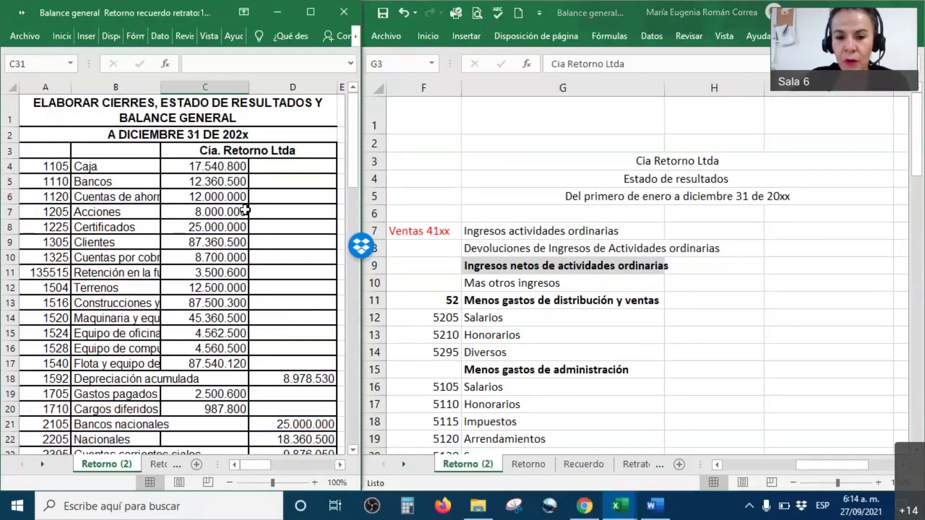
{"action": "scroll", "coordinate": [245, 210], "scroll_direction": "down", "scroll_amount": 7}
{"action": "scroll", "coordinate": [245, 210], "scroll_direction": "down", "scroll_amount": 3}
{"action": "scroll", "coordinate": [244, 207], "scroll_direction": "up", "scroll_amount": 1}
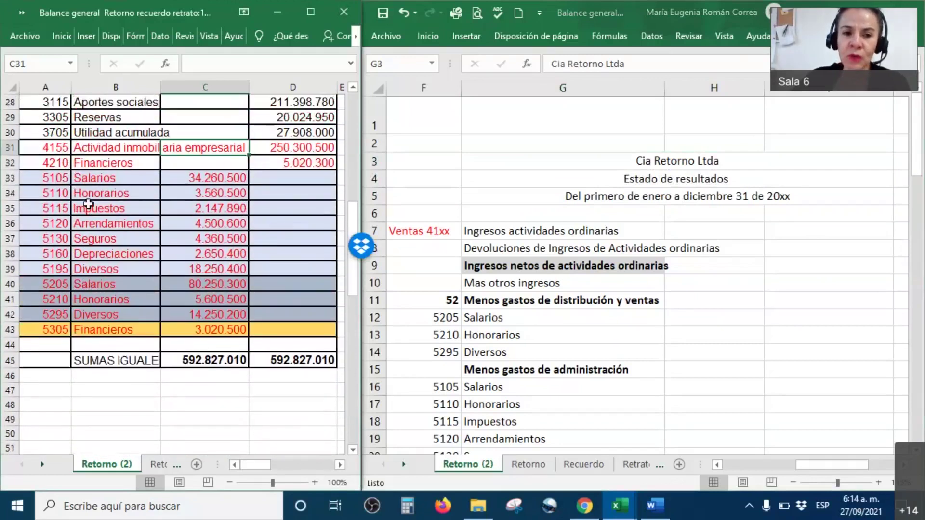
{"action": "left_click", "coordinate": [54, 151]}
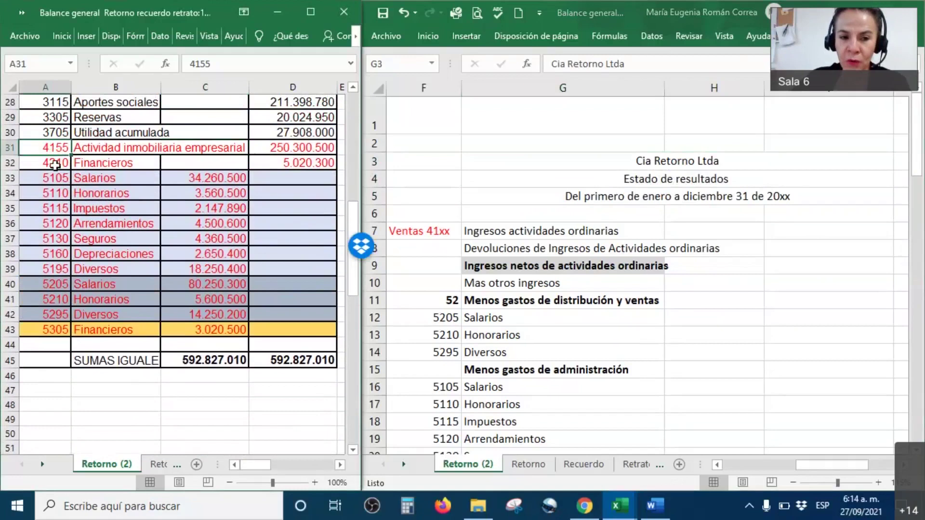
{"action": "left_click", "coordinate": [53, 179]}
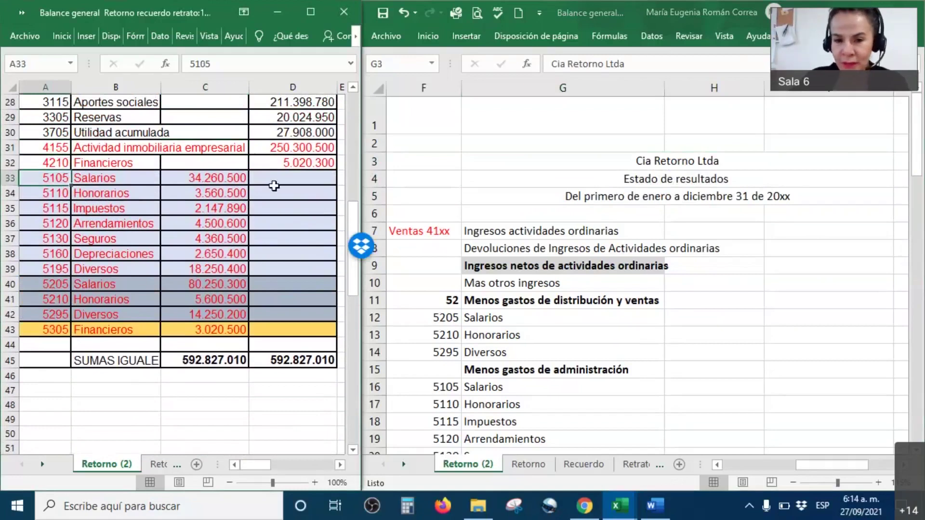
{"action": "left_click", "coordinate": [461, 88]}
{"action": "left_click_drag", "start_coordinate": [460, 88], "coordinate": [442, 89]}
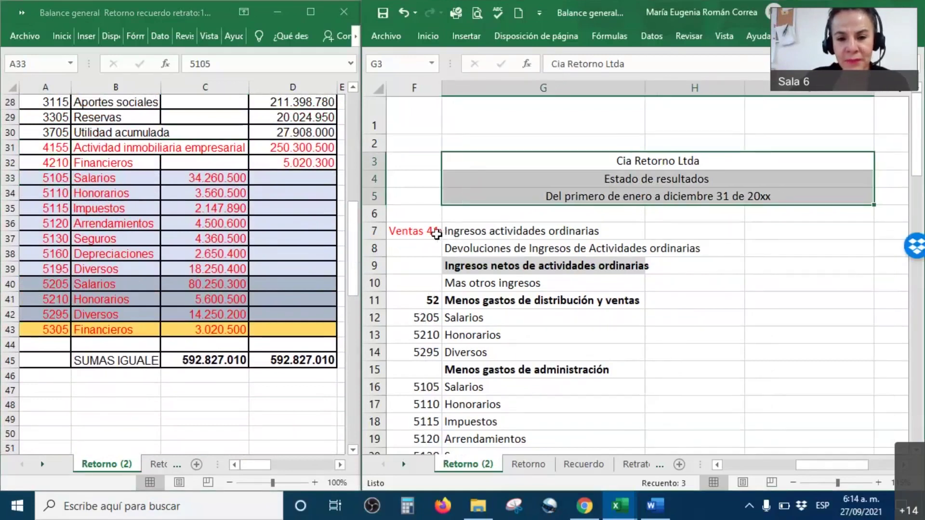
{"action": "left_click_drag", "start_coordinate": [424, 231], "coordinate": [809, 269]}
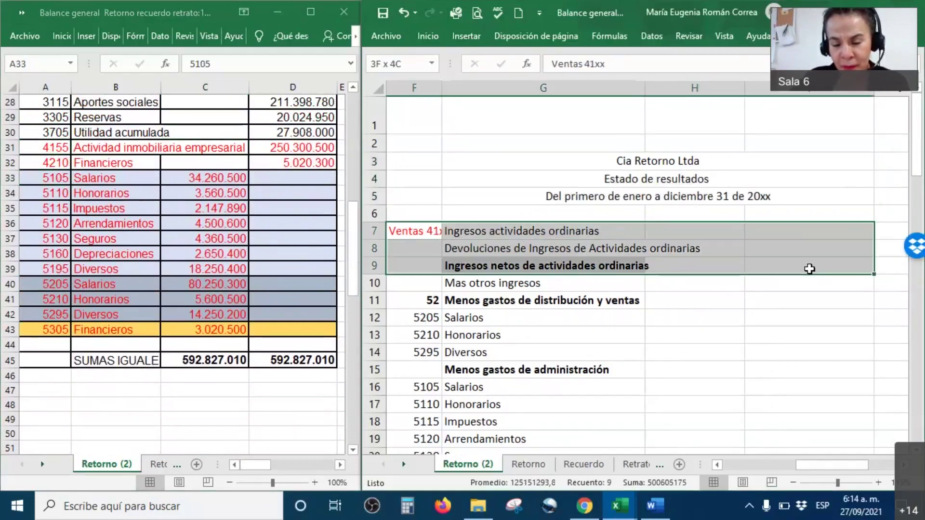
{"action": "left_click", "coordinate": [559, 255]}
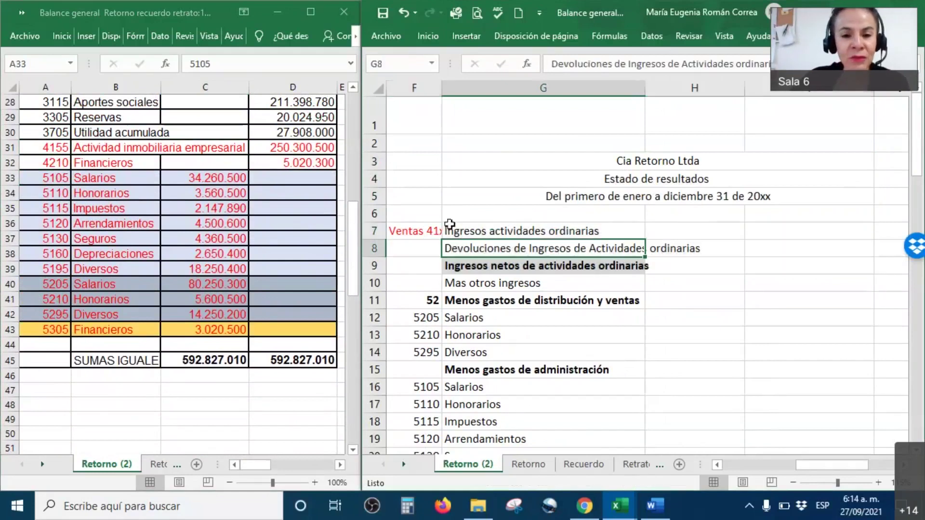
{"action": "left_click", "coordinate": [508, 233]}
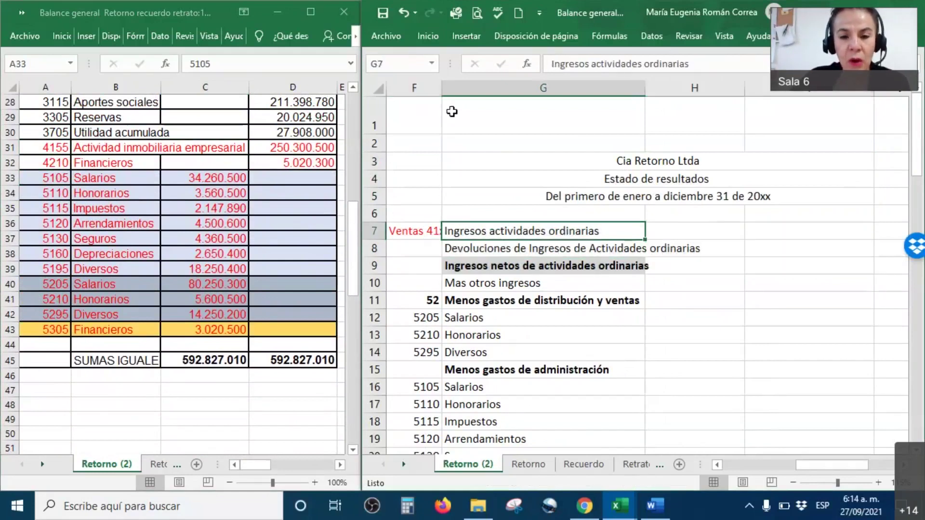
{"action": "left_click_drag", "start_coordinate": [441, 88], "coordinate": [459, 97]}
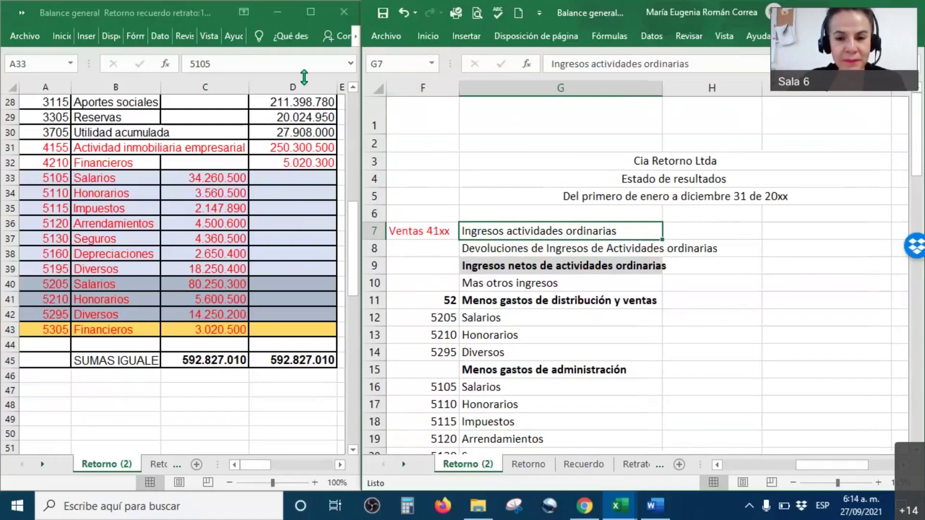
{"action": "left_click", "coordinate": [507, 213]}
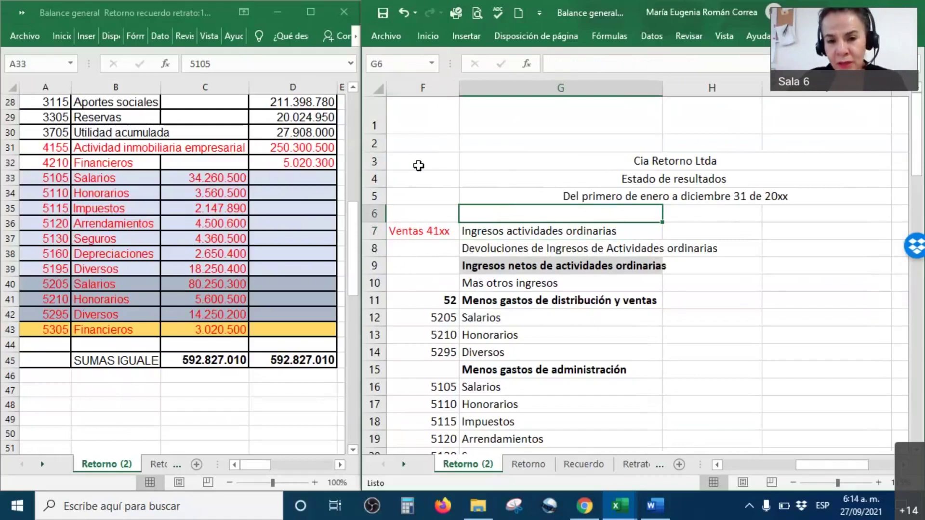
{"action": "left_click_drag", "start_coordinate": [415, 231], "coordinate": [424, 352]}
{"action": "left_click_drag", "start_coordinate": [543, 235], "coordinate": [535, 386]}
{"action": "left_click_drag", "start_coordinate": [703, 230], "coordinate": [708, 441]}
{"action": "left_click_drag", "start_coordinate": [859, 235], "coordinate": [847, 408]}
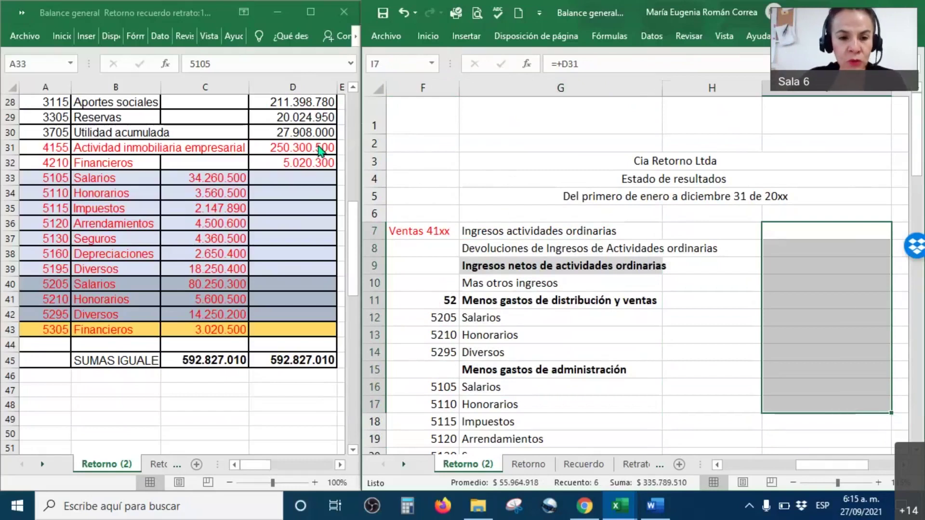
Cancel the stray entry in H7 and set the H7:I8 font colour to Automático.
{"action": "left_click", "coordinate": [319, 151]}
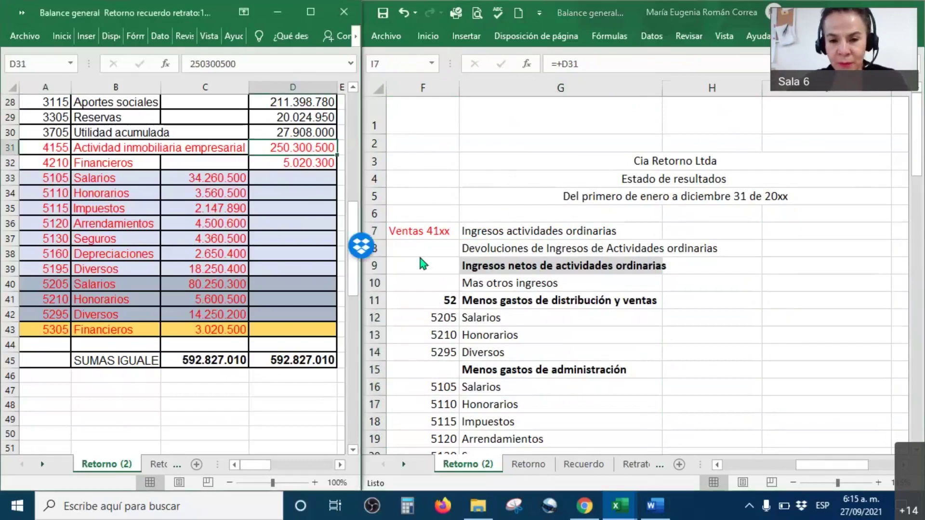
{"action": "left_click", "coordinate": [731, 235]}
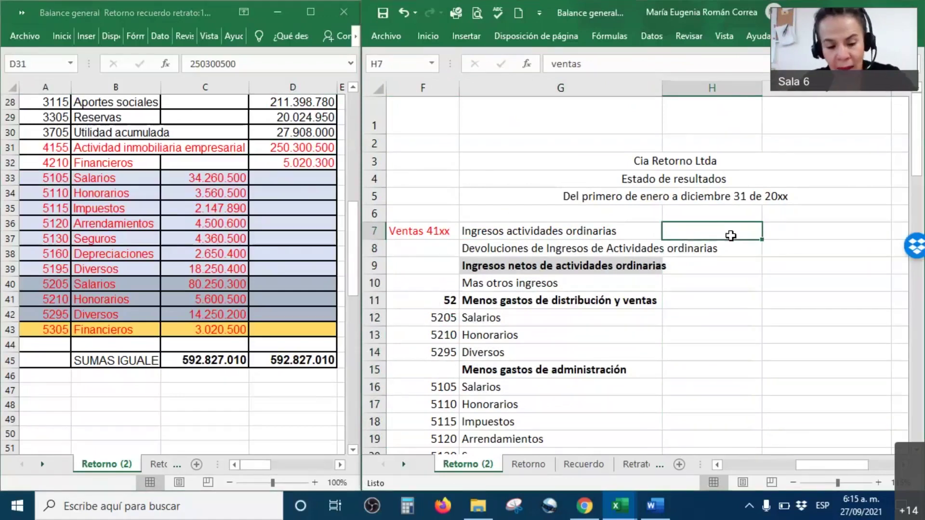
{"action": "type", "text": "xxxxxx"}
{"action": "key", "text": "Escape"}
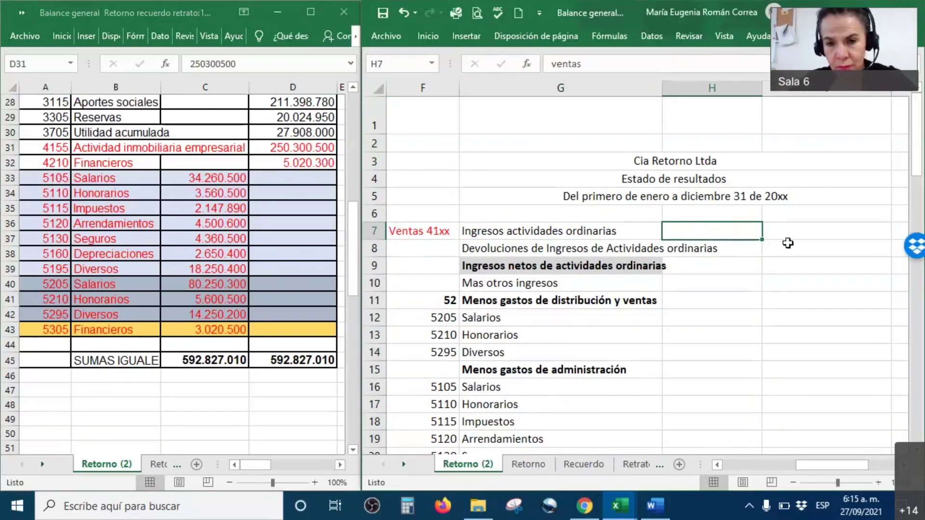
{"action": "left_click", "coordinate": [789, 244], "text": "shift"}
{"action": "right_click", "coordinate": [731, 235]}
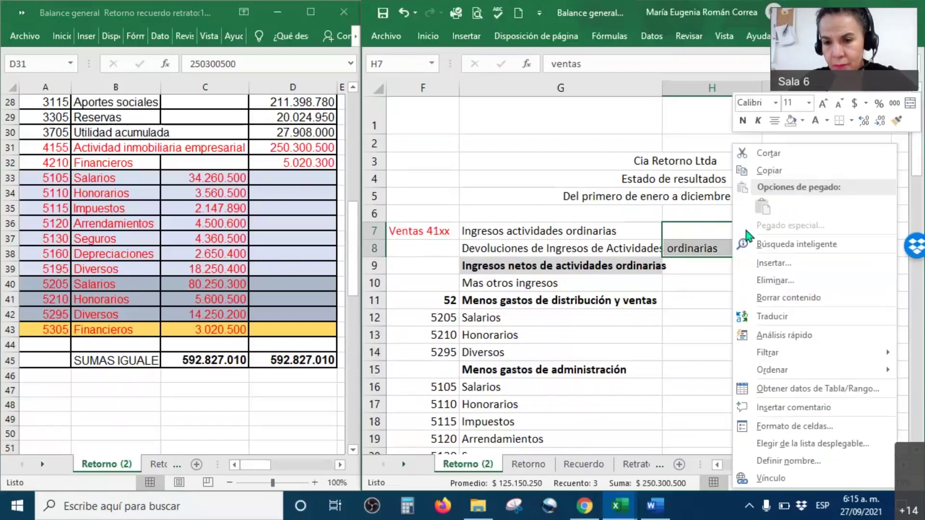
{"action": "left_click", "coordinate": [827, 121]}
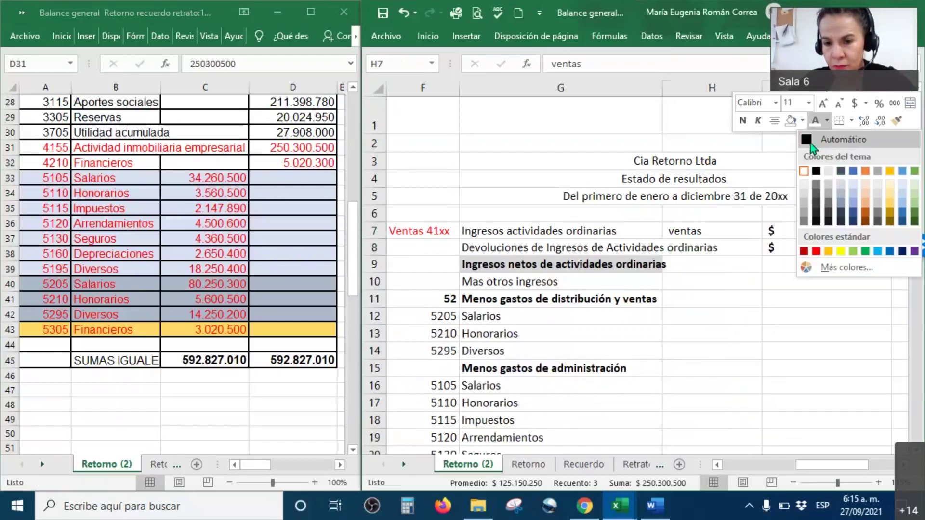
{"action": "left_click", "coordinate": [812, 143]}
Colour the ventas label in H7 red from the mini toolbar.
{"action": "left_click_drag", "start_coordinate": [727, 233], "coordinate": [736, 249]}
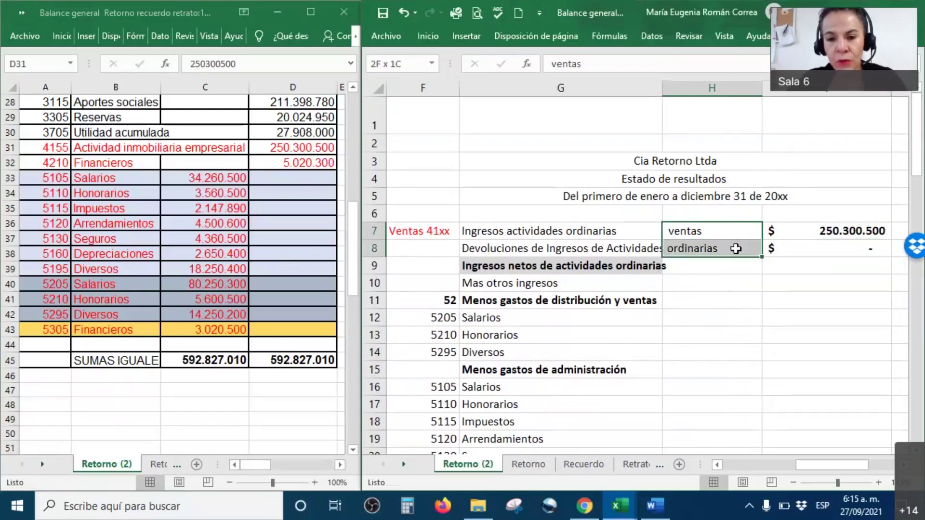
{"action": "left_click_drag", "start_coordinate": [844, 229], "coordinate": [780, 250]}
{"action": "left_click", "coordinate": [841, 234]}
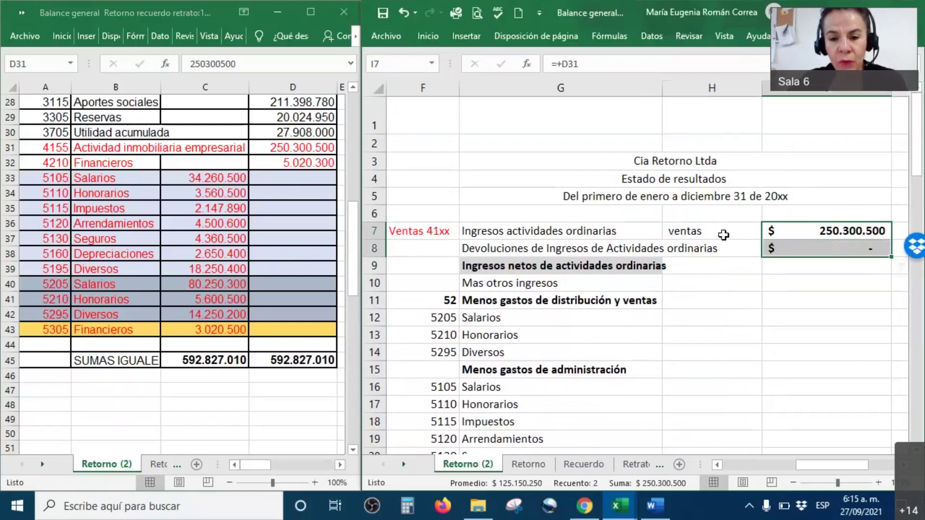
{"action": "left_click", "coordinate": [724, 234]}
{"action": "left_click", "coordinate": [529, 230]}
{"action": "left_click", "coordinate": [684, 232]}
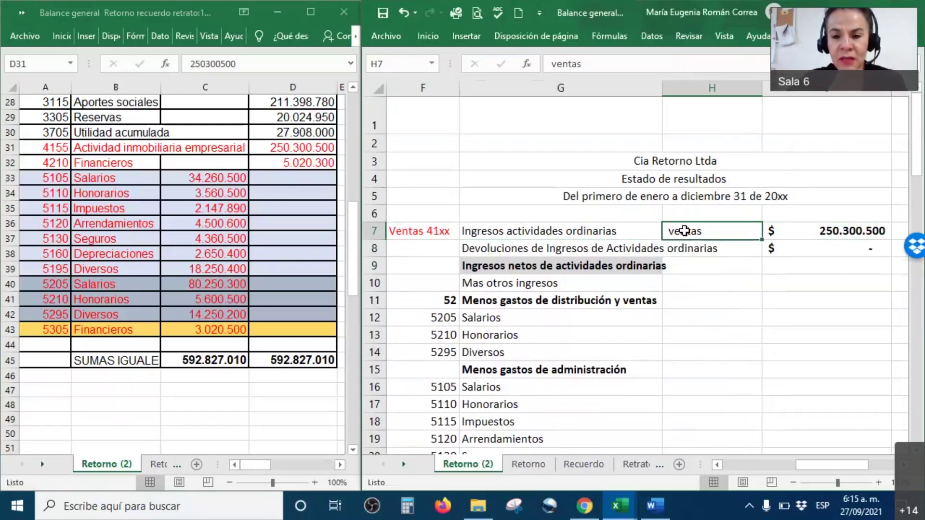
{"action": "right_click", "coordinate": [685, 231]}
{"action": "left_click", "coordinate": [781, 120]}
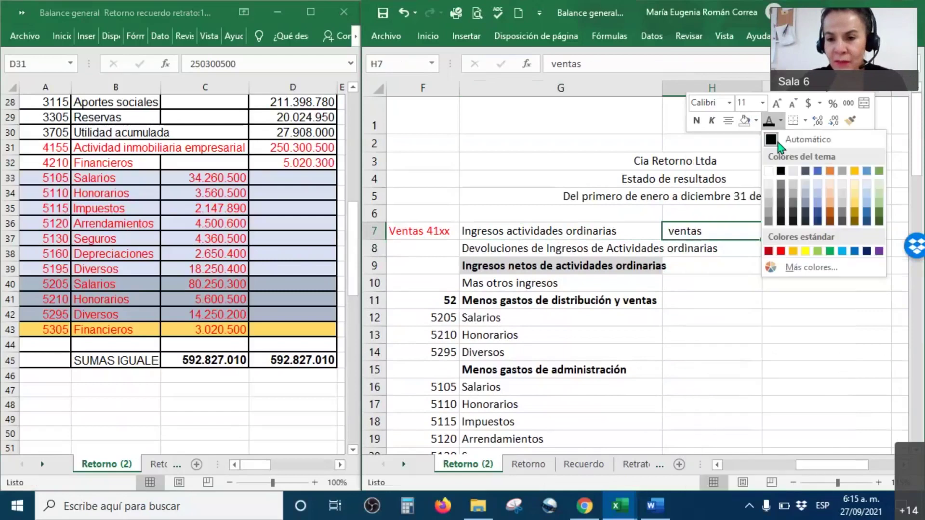
{"action": "left_click", "coordinate": [782, 251]}
Select the 4155 account row in the trial balance window, then return to the income statement.
{"action": "left_click", "coordinate": [692, 265]}
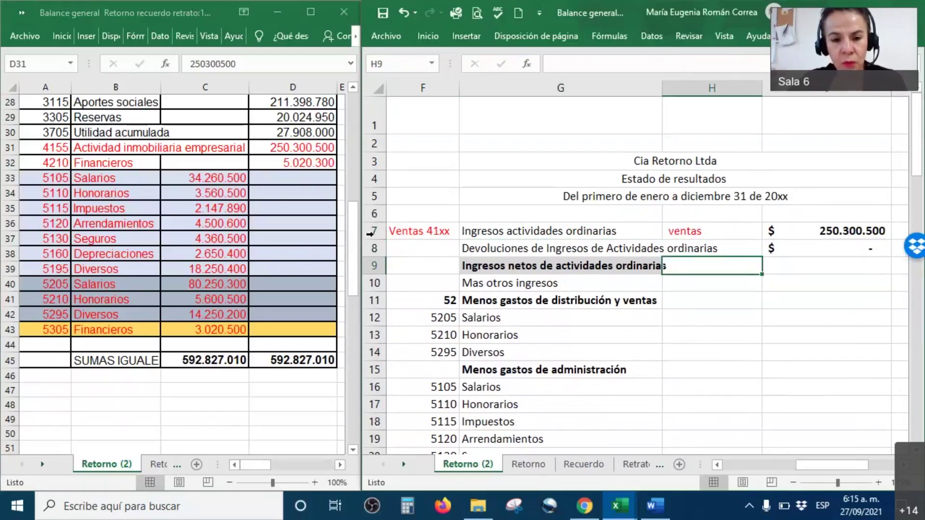
{"action": "left_click", "coordinate": [318, 150]}
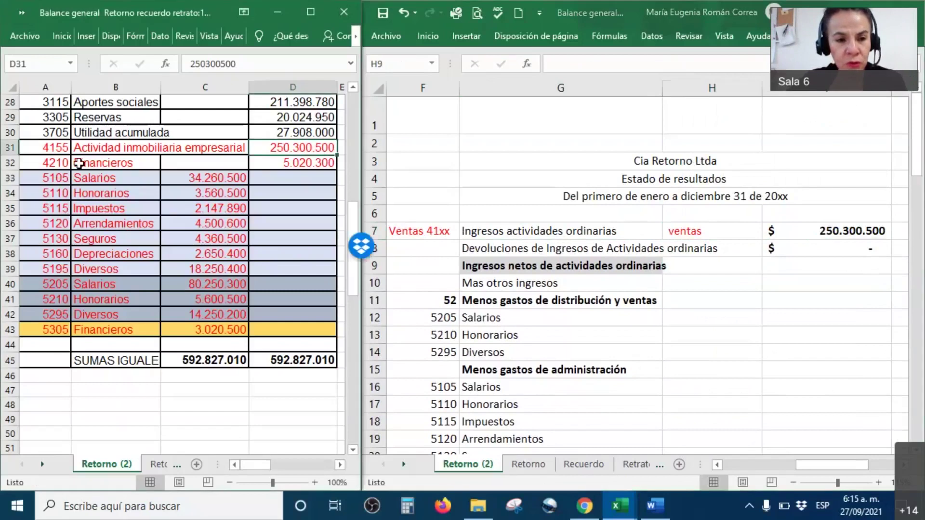
{"action": "left_click_drag", "start_coordinate": [53, 148], "coordinate": [302, 150]}
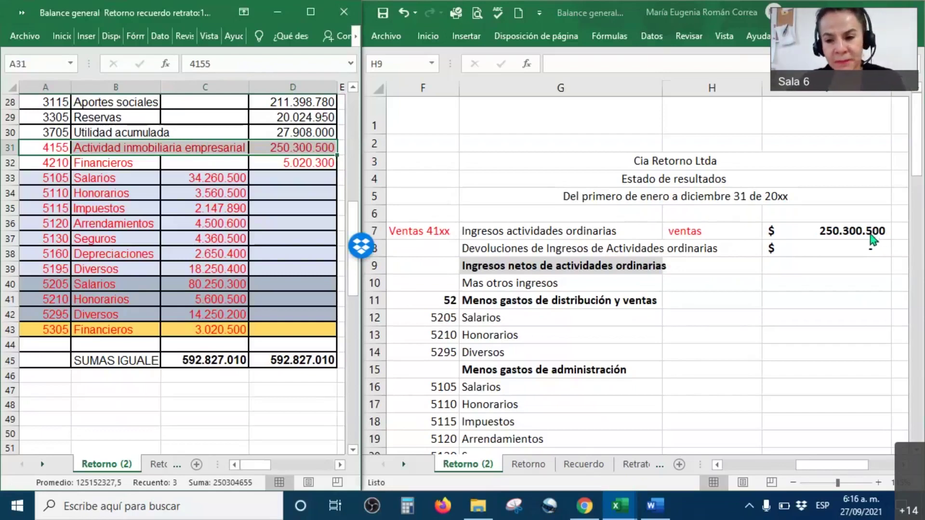
{"action": "left_click", "coordinate": [712, 266]}
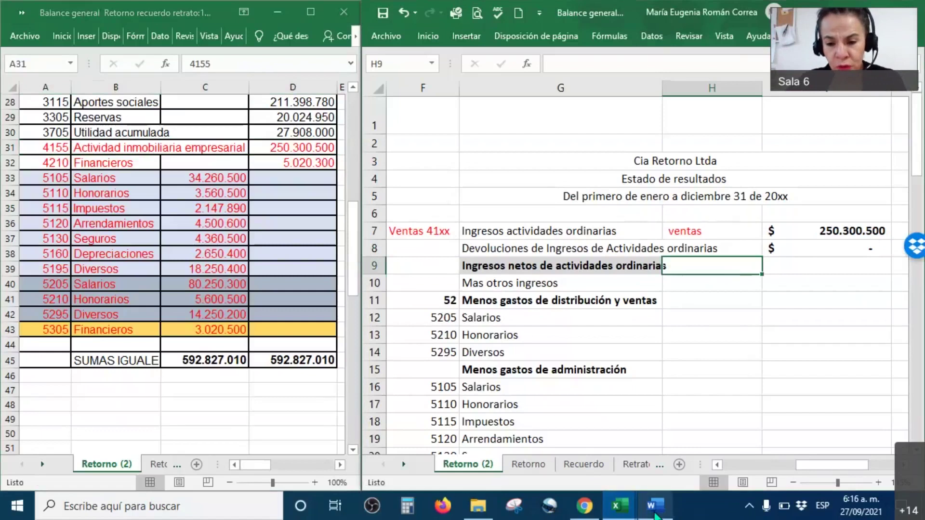
Bring File Explorer forward and open Descargas under Acceso rápido.
{"action": "left_click", "coordinate": [655, 514]}
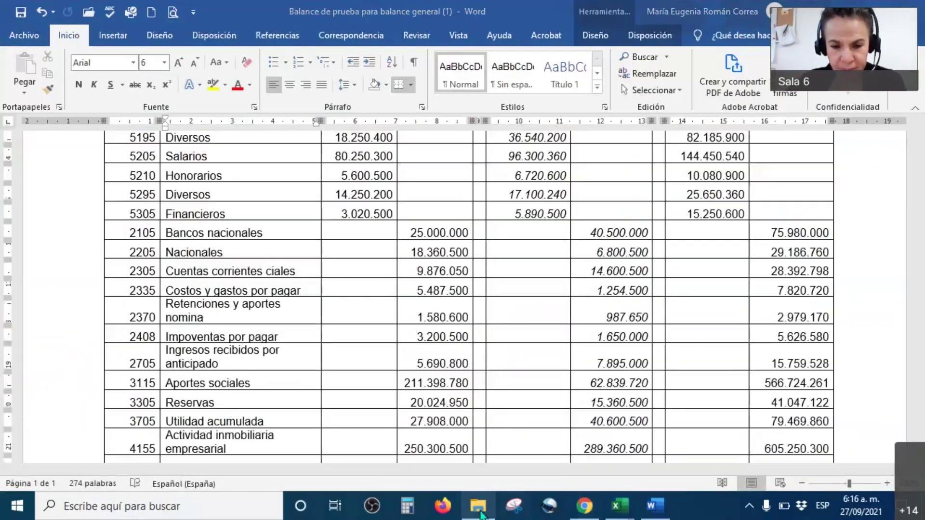
{"action": "left_click", "coordinate": [479, 506]}
{"action": "scroll", "coordinate": [64, 144], "scroll_direction": "up", "scroll_amount": 5}
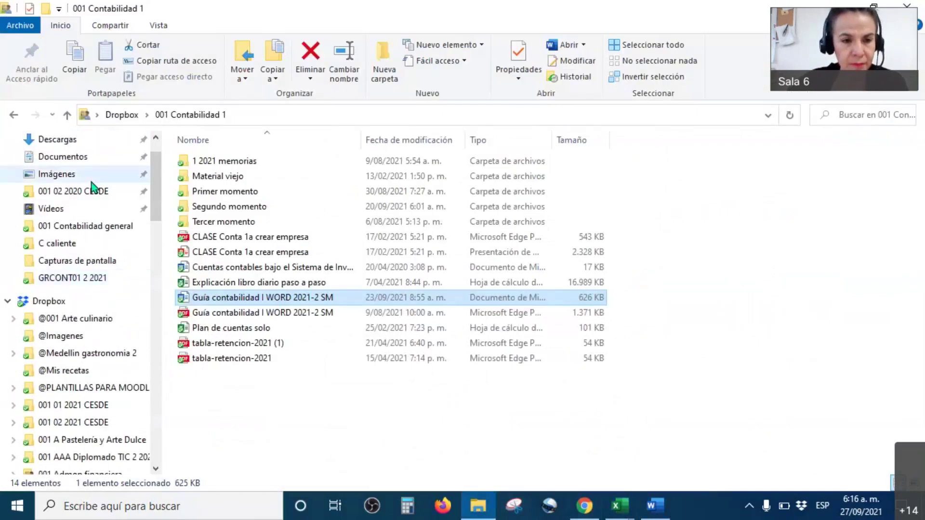
{"action": "left_click", "coordinate": [83, 192]}
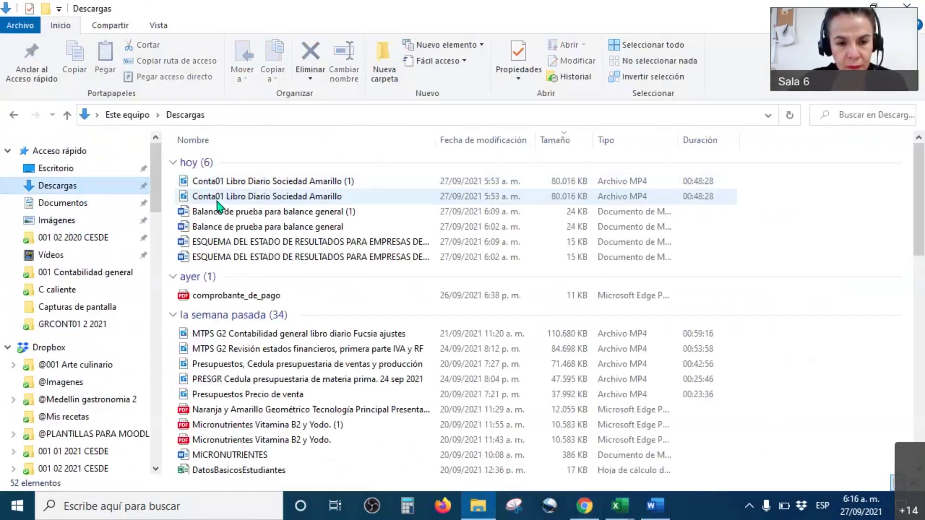
Open ESQUEMA DEL ESTADO DE RESULTADOS and enable editing of the protected document.
{"action": "double_click", "coordinate": [228, 241]}
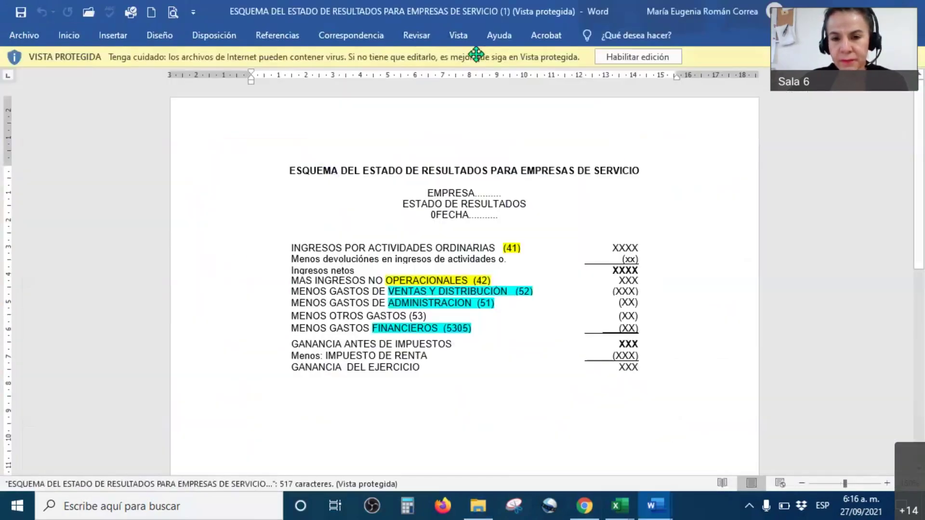
{"action": "left_click", "coordinate": [631, 58]}
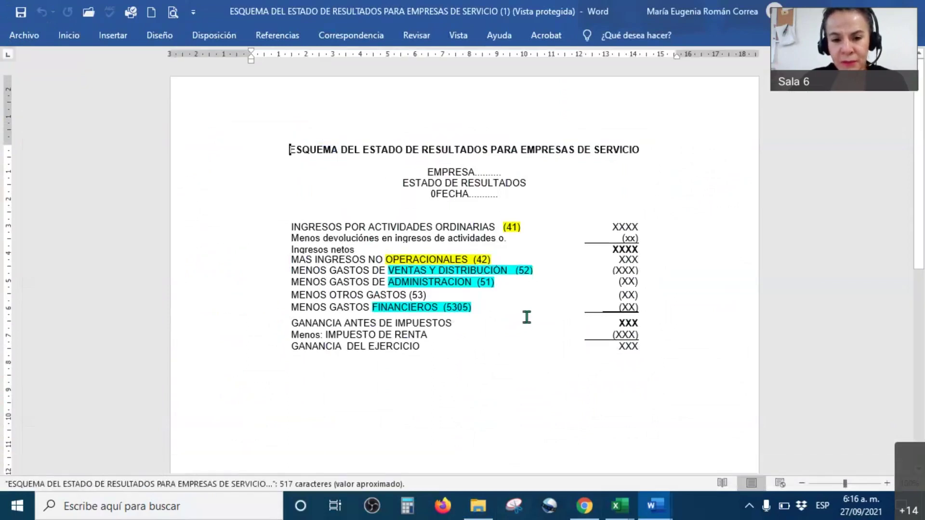
{"action": "scroll", "coordinate": [526, 322], "scroll_direction": "up", "scroll_amount": 4}
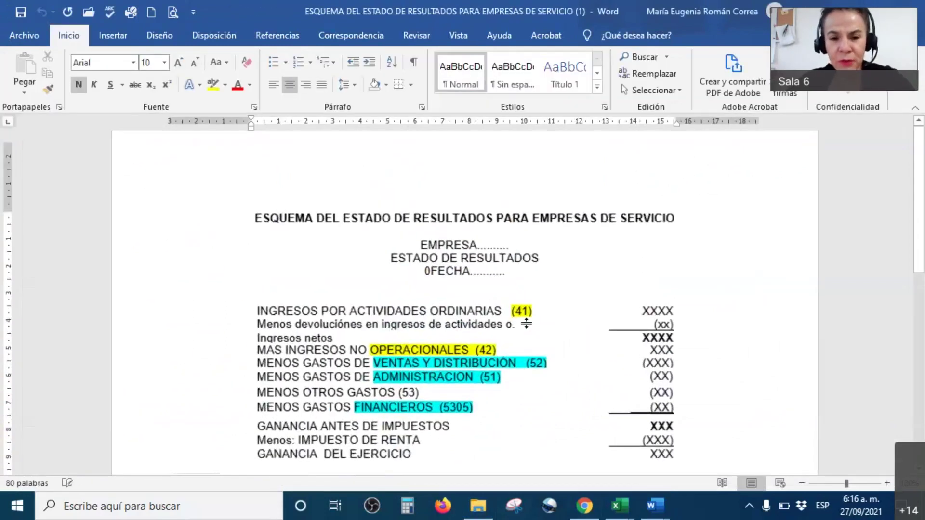
{"action": "scroll", "coordinate": [527, 322], "scroll_direction": "down", "scroll_amount": 5}
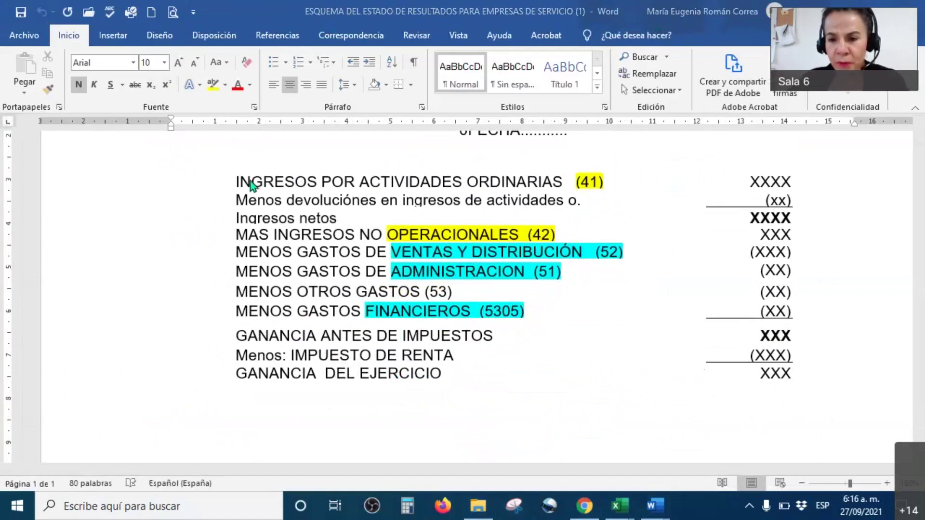
Pen-mark the ordinary income, returns, Ingresos netos, net income and non-operating income lines.
{"action": "left_click_drag", "start_coordinate": [804, 183], "coordinate": [865, 129]}
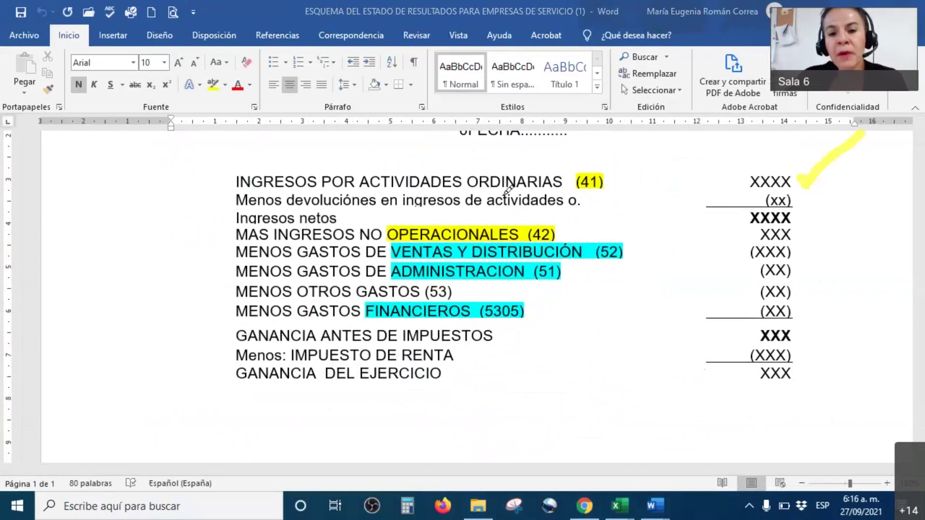
{"action": "mouse_move", "coordinate": [807, 187]}
{"action": "left_mouse_down"}
{"action": "mouse_move", "coordinate": [807, 205]}
{"action": "mouse_move", "coordinate": [861, 170]}
{"action": "left_mouse_up"}
{"action": "mouse_move", "coordinate": [157, 222]}
{"action": "left_mouse_down"}
{"action": "mouse_move", "coordinate": [216, 217]}
{"action": "mouse_move", "coordinate": [212, 239]}
{"action": "left_mouse_up"}
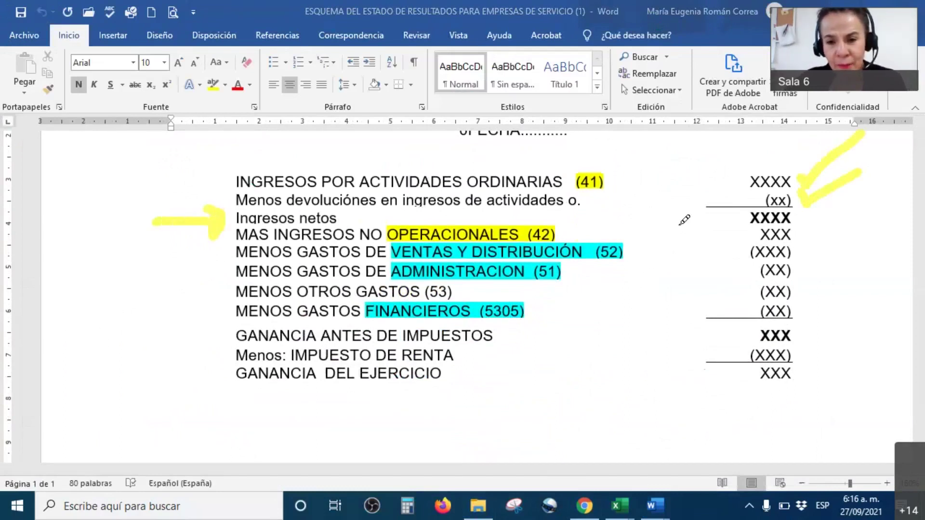
{"action": "left_click_drag", "start_coordinate": [799, 220], "coordinate": [843, 223]}
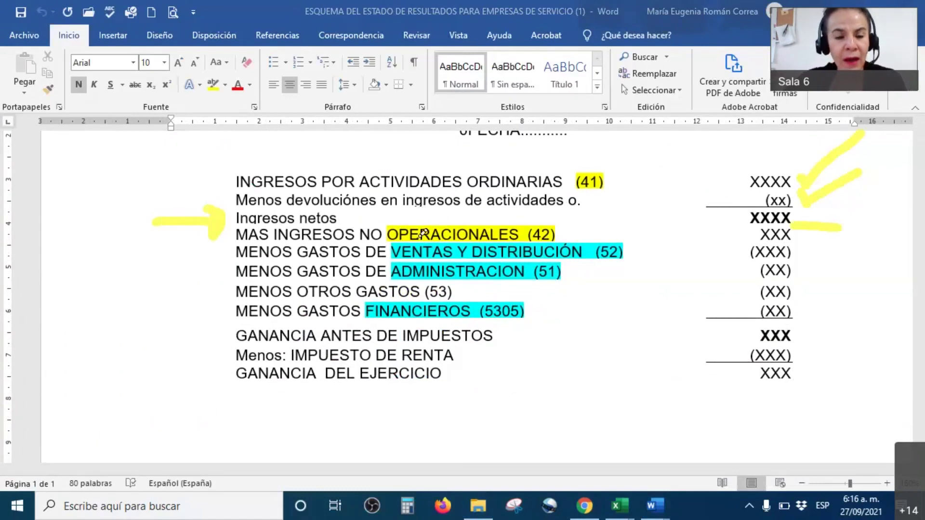
{"action": "left_click_drag", "start_coordinate": [794, 236], "coordinate": [827, 217]}
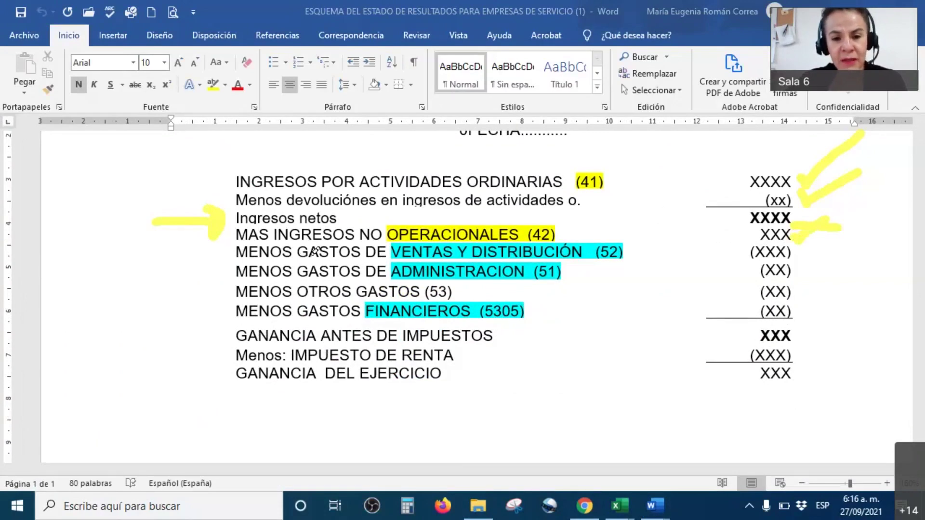
Check off expenses 52, 51, 53, 5305, profit before taxes and income tax, then return to Explorer.
{"action": "left_click_drag", "start_coordinate": [594, 248], "coordinate": [638, 219]}
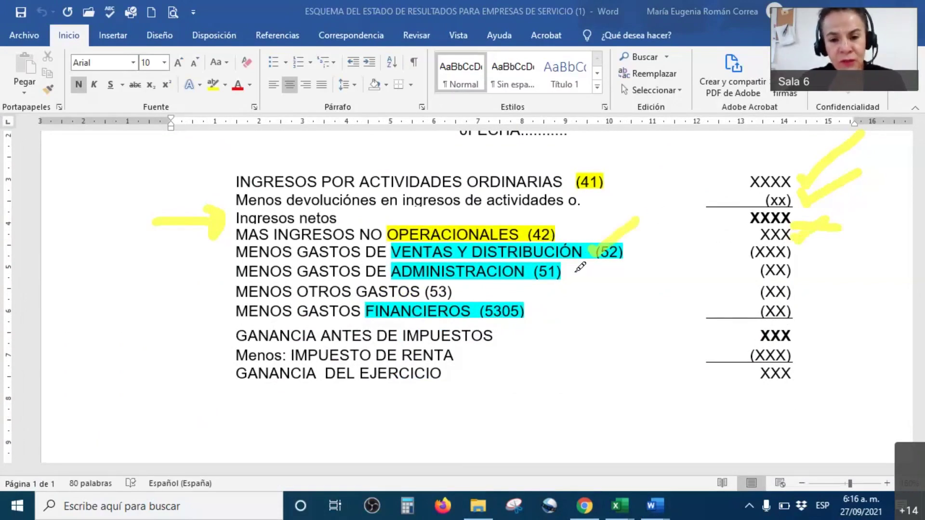
{"action": "left_click_drag", "start_coordinate": [580, 268], "coordinate": [632, 248]}
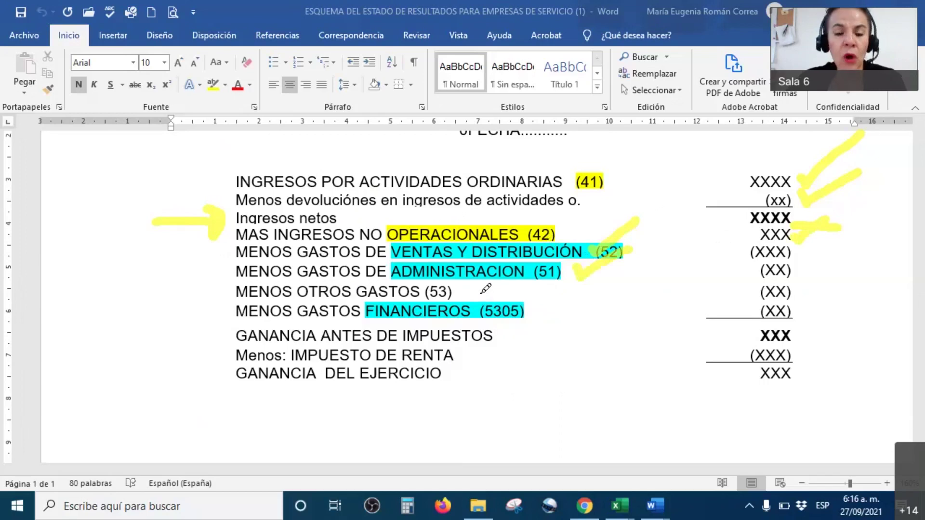
{"action": "left_click_drag", "start_coordinate": [482, 296], "coordinate": [598, 244]}
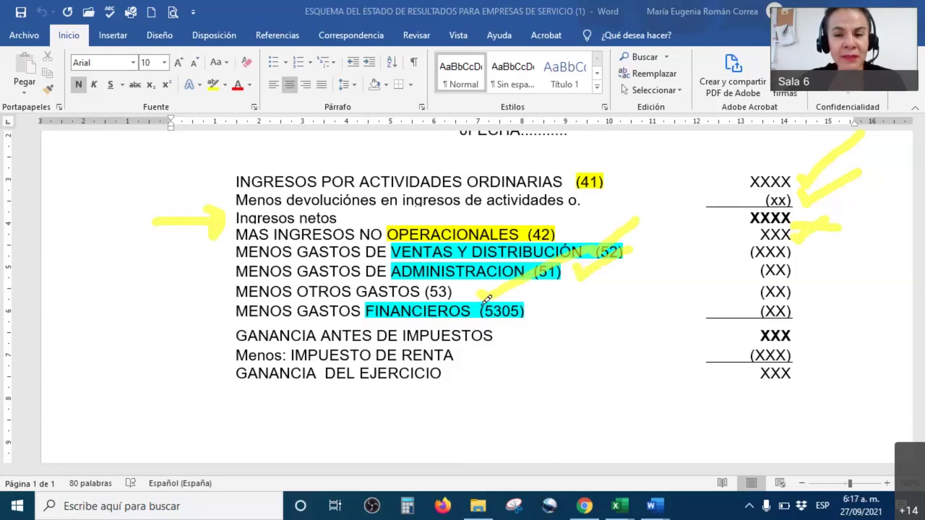
{"action": "mouse_move", "coordinate": [537, 309]}
{"action": "left_mouse_down"}
{"action": "mouse_move", "coordinate": [543, 318]}
{"action": "mouse_move", "coordinate": [606, 276]}
{"action": "left_mouse_up"}
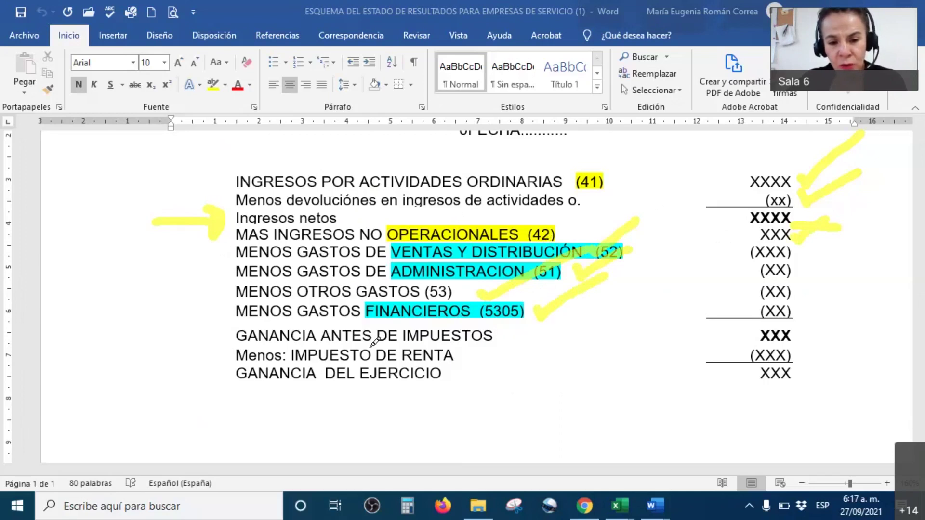
{"action": "left_click_drag", "start_coordinate": [804, 333], "coordinate": [867, 295]}
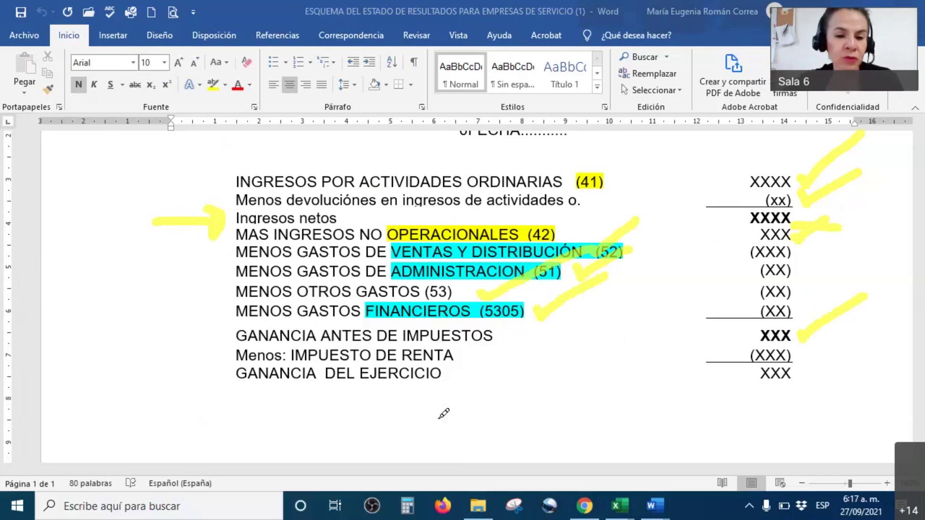
{"action": "mouse_move", "coordinate": [458, 356]}
{"action": "left_mouse_down"}
{"action": "mouse_move", "coordinate": [466, 363]}
{"action": "mouse_move", "coordinate": [486, 350]}
{"action": "mouse_move", "coordinate": [466, 382]}
{"action": "mouse_move", "coordinate": [484, 369]}
{"action": "left_mouse_up"}
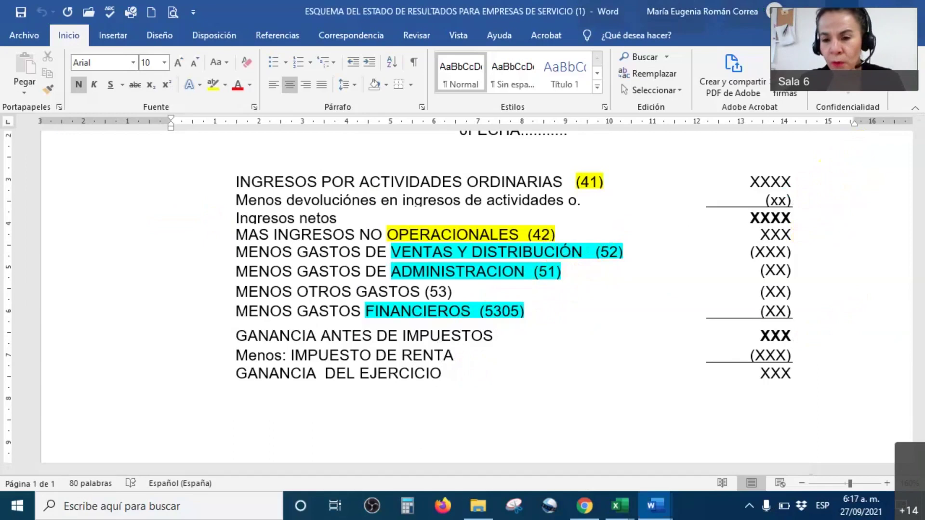
{"action": "key", "text": "alt+Tab"}
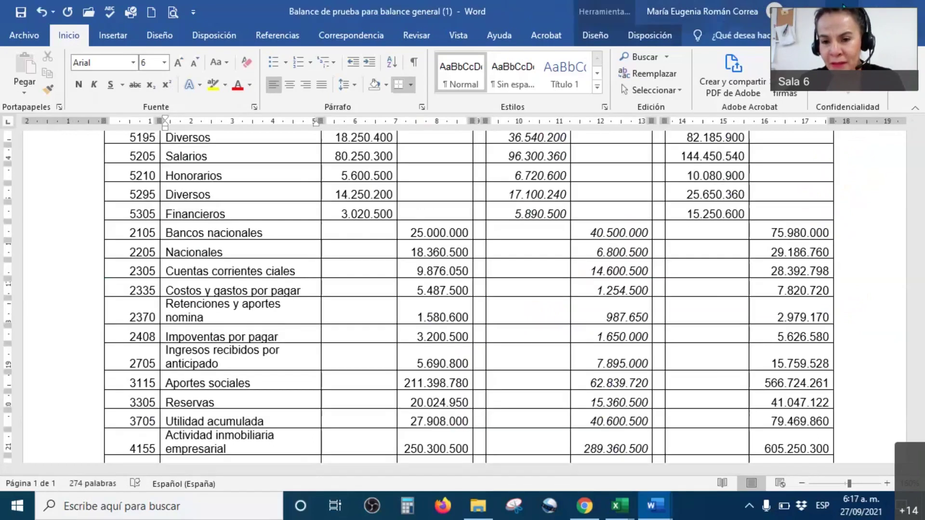
{"action": "key", "text": "alt+Tab"}
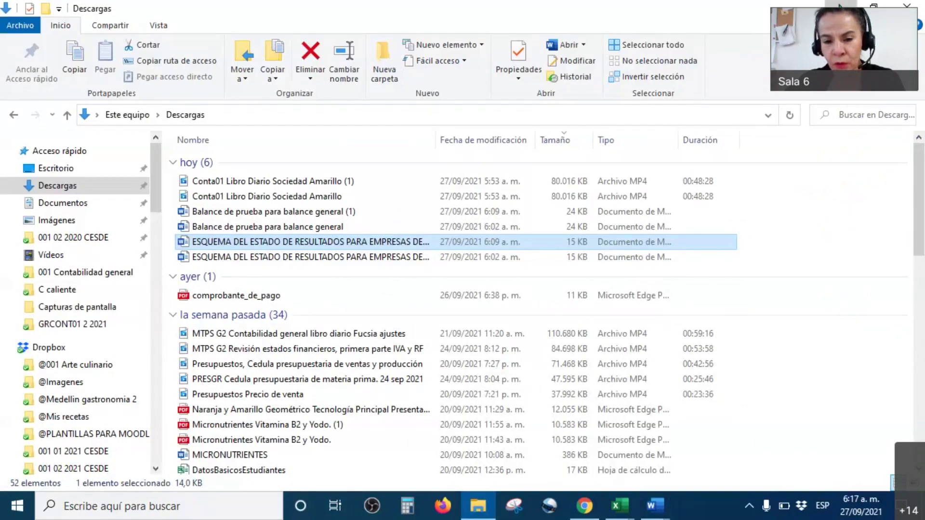
Back in Excel, review the ordinary income, returns and net revenue rows and their formulas.
{"action": "key", "text": "alt+Tab"}
{"action": "left_click", "coordinate": [812, 246]}
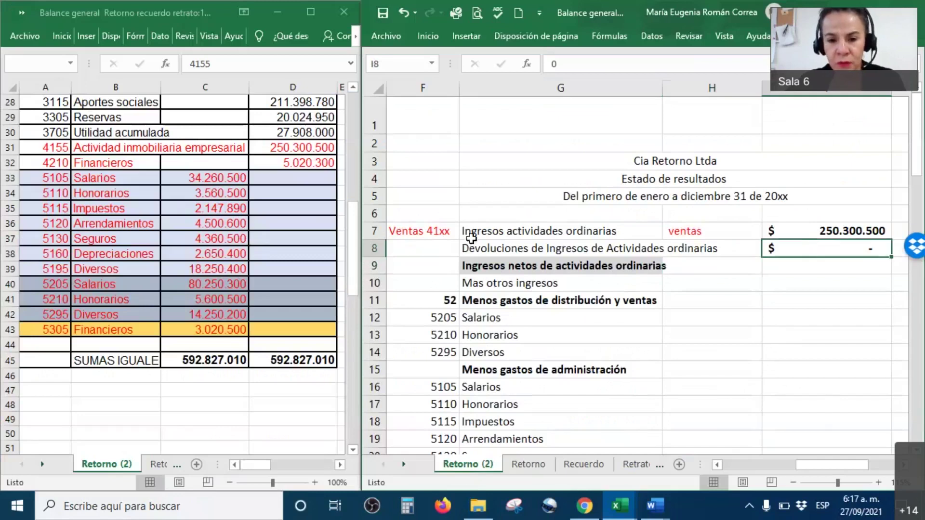
{"action": "left_click", "coordinate": [542, 238]}
{"action": "left_click_drag", "start_coordinate": [541, 240], "coordinate": [821, 232]}
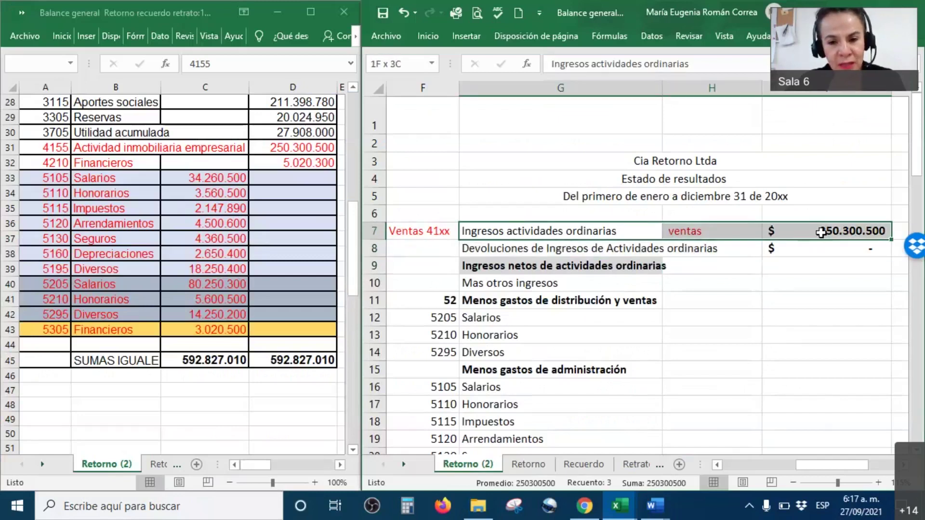
{"action": "left_click_drag", "start_coordinate": [504, 249], "coordinate": [706, 251]}
{"action": "left_click", "coordinate": [706, 250]}
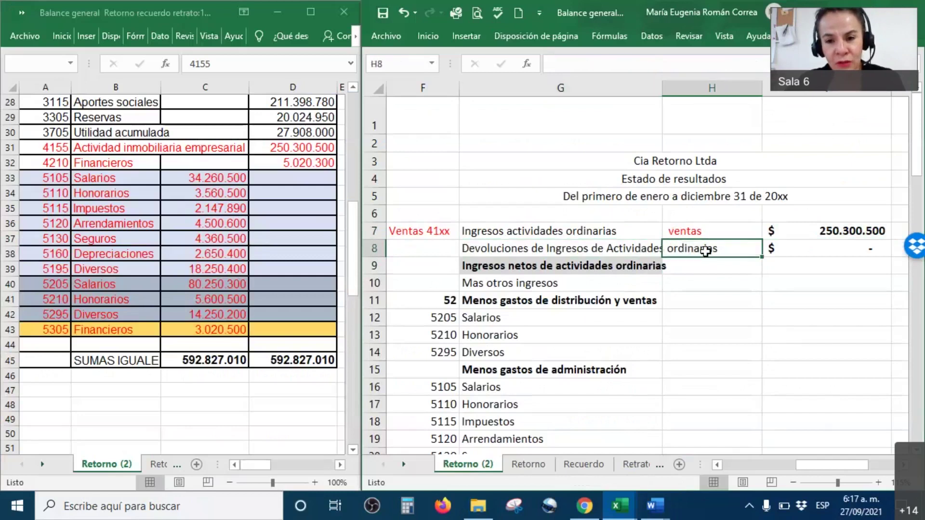
{"action": "left_click", "coordinate": [825, 254]}
{"action": "left_click", "coordinate": [515, 269]}
{"action": "left_click", "coordinate": [841, 266]}
{"action": "left_click", "coordinate": [845, 232]}
Set I9's font colour to Automático so $ 250.300.500 shows in black.
{"action": "left_click", "coordinate": [849, 249]}
{"action": "left_click", "coordinate": [841, 267]}
{"action": "right_click", "coordinate": [842, 267]}
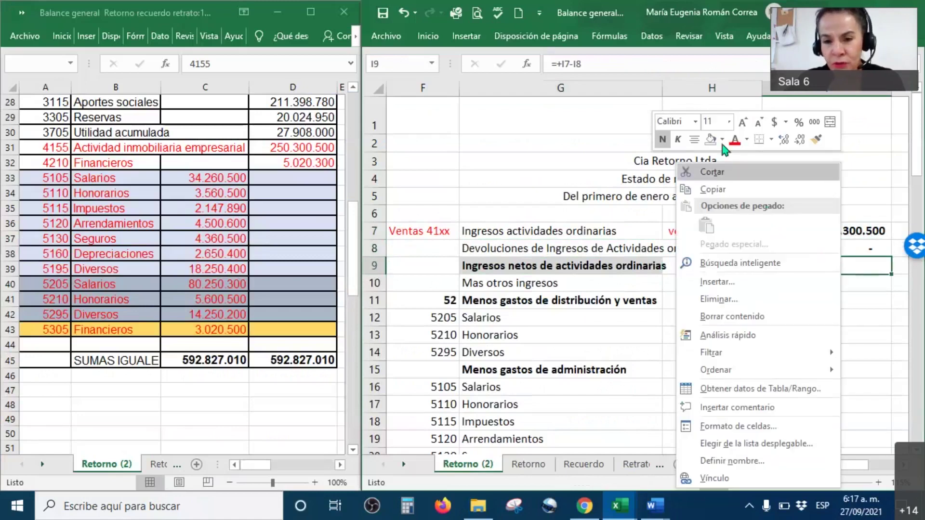
{"action": "left_click", "coordinate": [747, 140]}
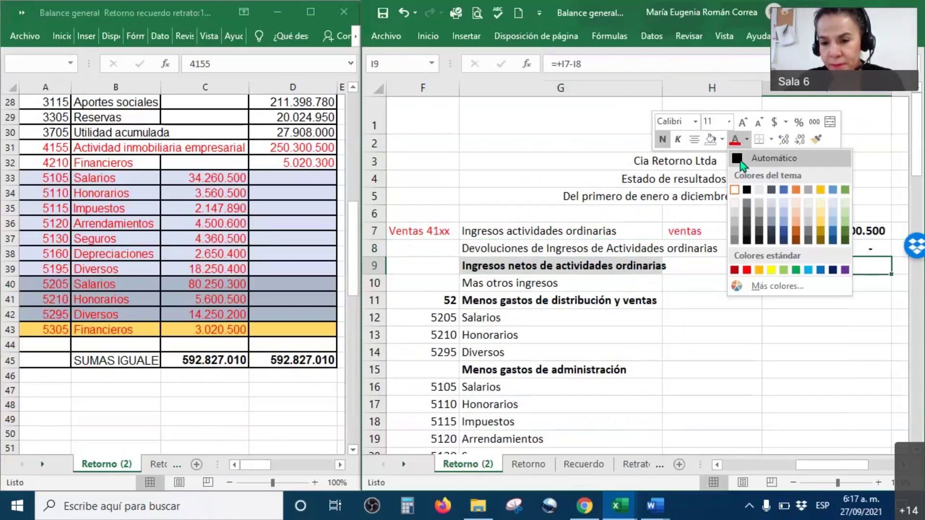
{"action": "left_click", "coordinate": [742, 161]}
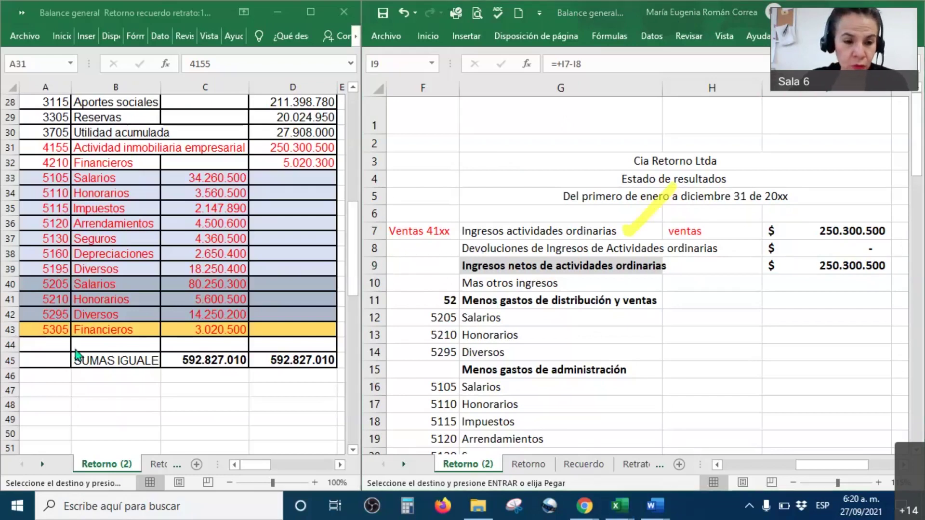
{"action": "left_click_drag", "start_coordinate": [647, 234], "coordinate": [677, 207]}
{"action": "mouse_move", "coordinate": [685, 244]}
{"action": "left_mouse_down"}
{"action": "mouse_move", "coordinate": [694, 249]}
{"action": "mouse_move", "coordinate": [712, 234]}
{"action": "left_mouse_up"}
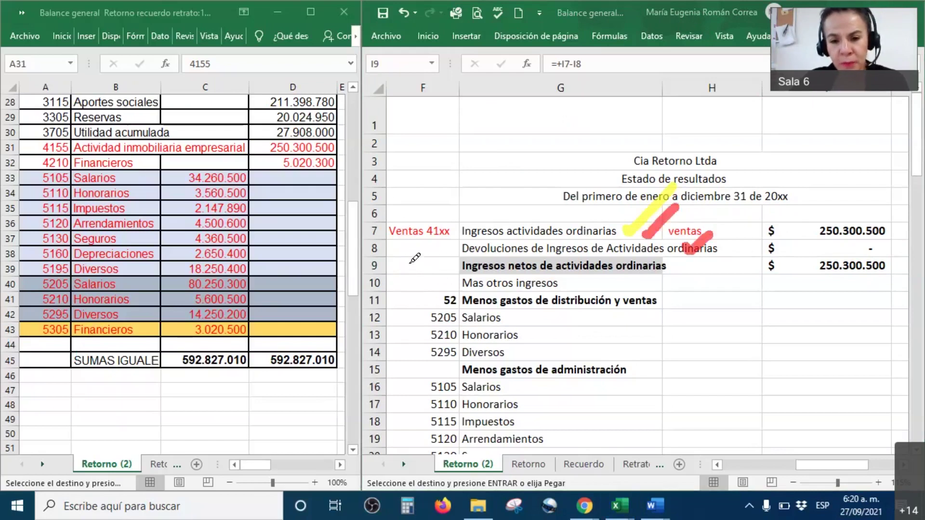
{"action": "left_click_drag", "start_coordinate": [410, 263], "coordinate": [444, 262]}
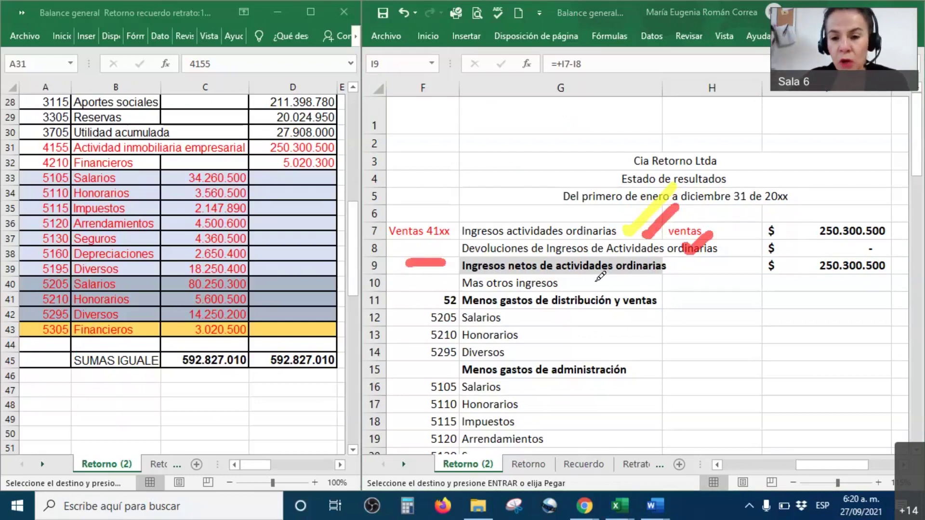
{"action": "left_click_drag", "start_coordinate": [596, 288], "coordinate": [636, 261]}
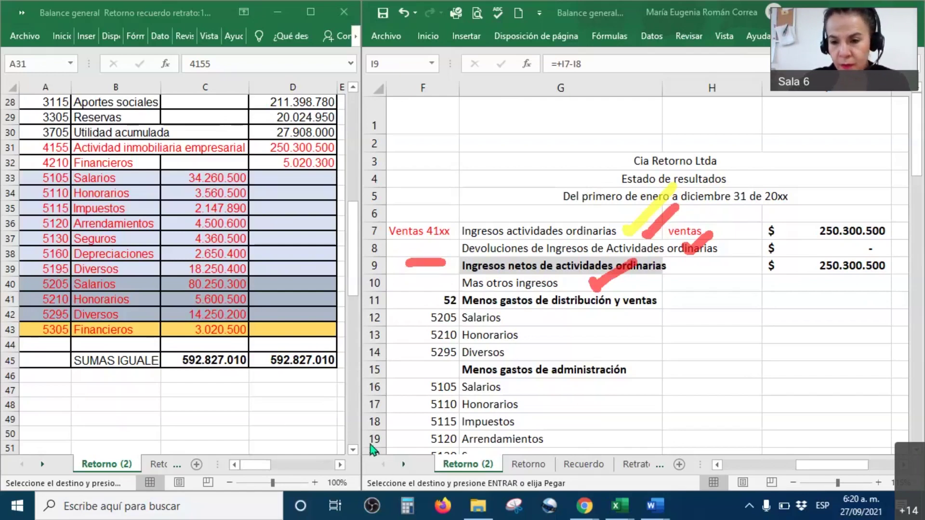
Link other income in I10 to D32 Financieros ($ 5.020.300) and verify it in the trial balance.
{"action": "left_click", "coordinate": [837, 283]}
{"action": "right_click", "coordinate": [837, 284]}
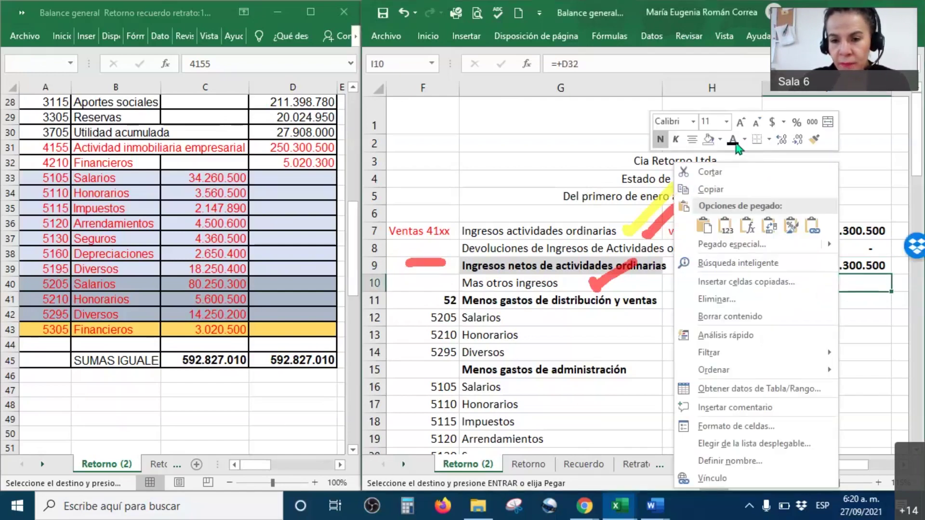
{"action": "key", "text": "Escape"}
{"action": "left_click", "coordinate": [309, 162]}
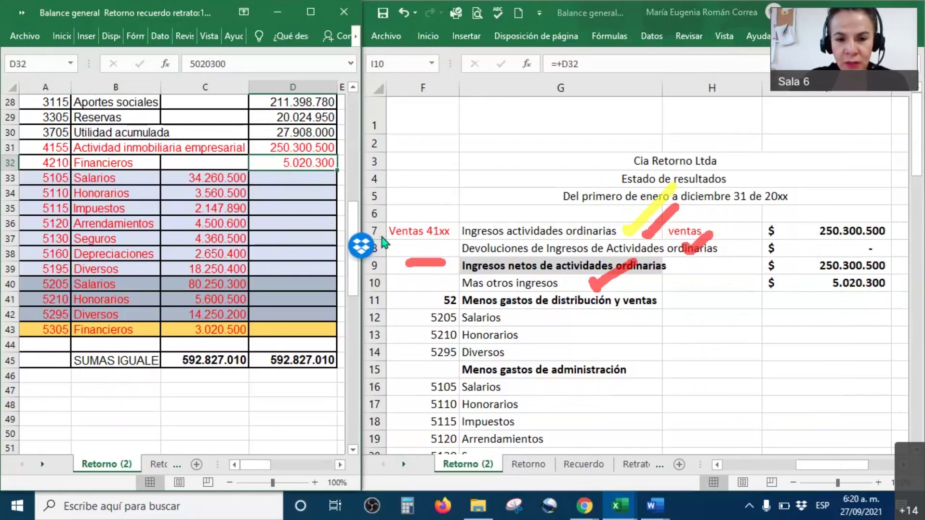
{"action": "left_click", "coordinate": [380, 330]}
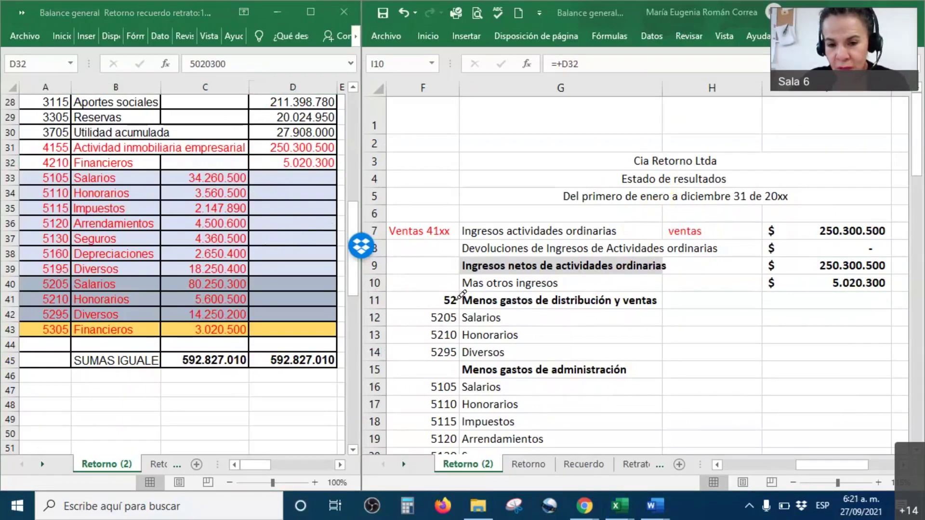
{"action": "left_click_drag", "start_coordinate": [459, 301], "coordinate": [509, 301]}
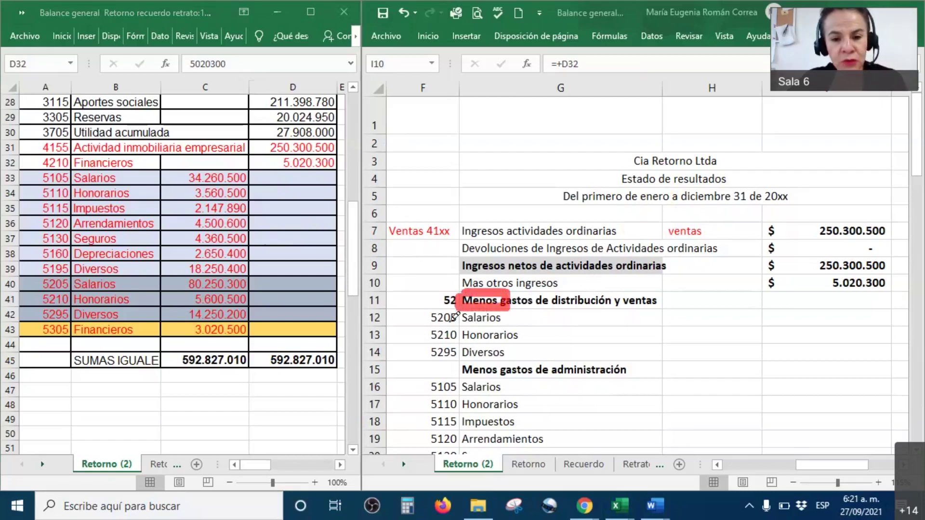
{"action": "left_click_drag", "start_coordinate": [433, 298], "coordinate": [472, 251]}
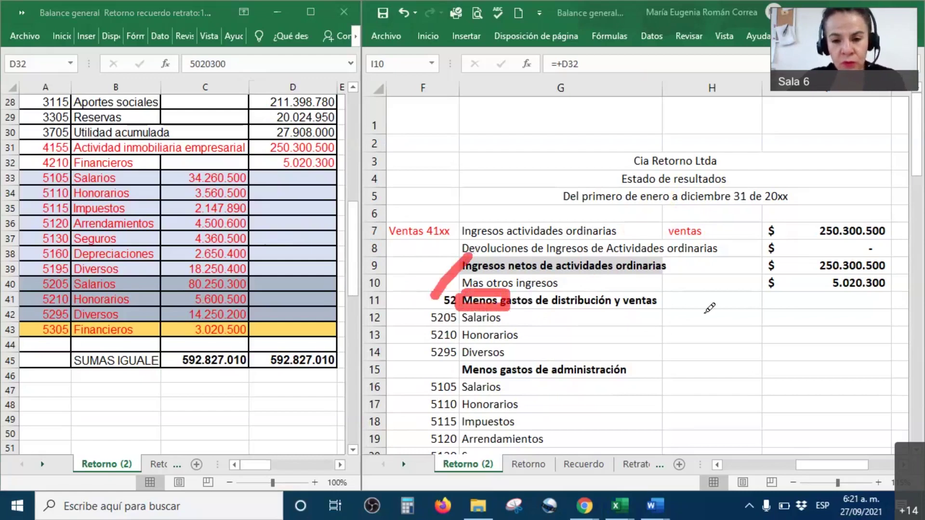
{"action": "mouse_move", "coordinate": [656, 306]}
{"action": "left_mouse_down"}
{"action": "mouse_move", "coordinate": [658, 370]}
{"action": "mouse_move", "coordinate": [776, 363]}
{"action": "mouse_move", "coordinate": [766, 304]}
{"action": "mouse_move", "coordinate": [656, 300]}
{"action": "left_mouse_up"}
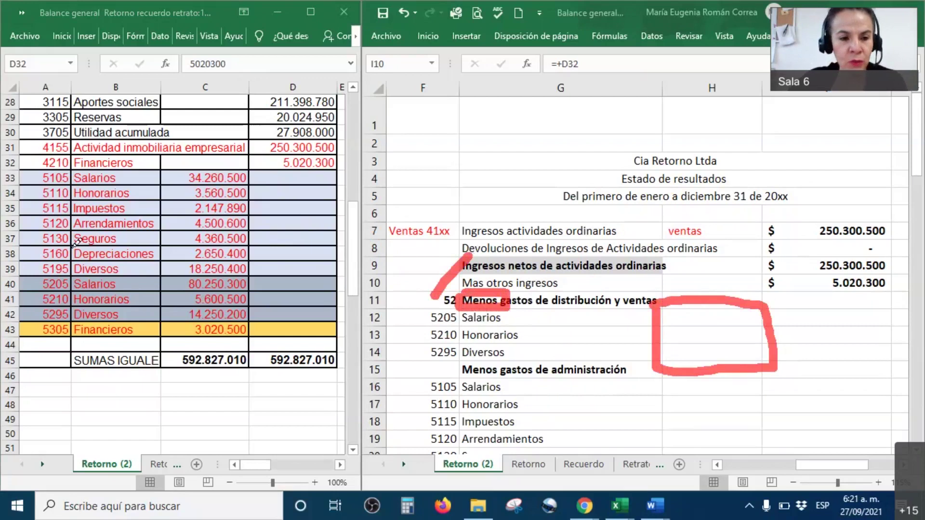
{"action": "mouse_move", "coordinate": [255, 283]}
{"action": "left_mouse_down"}
{"action": "mouse_move", "coordinate": [264, 289]}
{"action": "mouse_move", "coordinate": [292, 264]}
{"action": "left_mouse_up"}
{"action": "mouse_move", "coordinate": [261, 302]}
{"action": "left_mouse_down"}
{"action": "mouse_move", "coordinate": [292, 279]}
{"action": "mouse_move", "coordinate": [289, 304]}
{"action": "mouse_move", "coordinate": [308, 290]}
{"action": "left_mouse_up"}
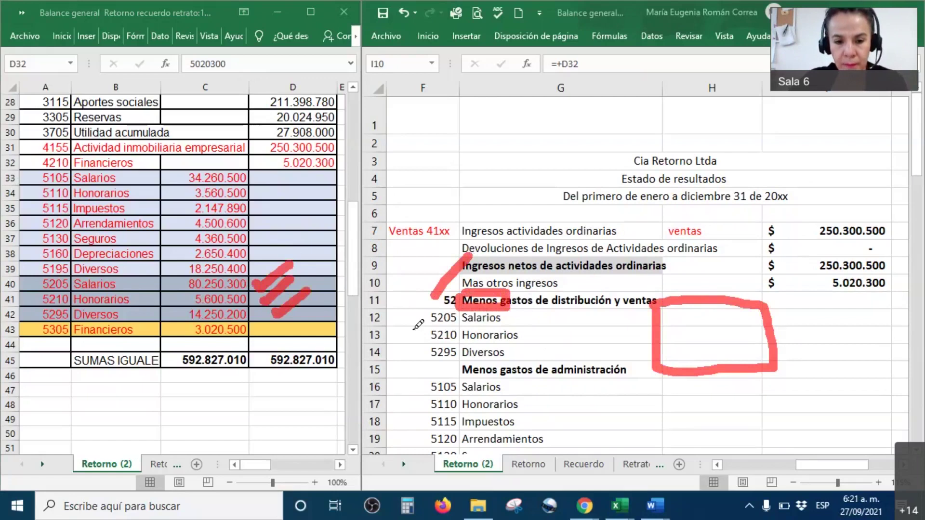
{"action": "left_click_drag", "start_coordinate": [733, 319], "coordinate": [730, 351]}
Make the H12:H14 expense amounts black and colour the I11 total -$ 100.101.000 red.
{"action": "right_click", "coordinate": [757, 354]}
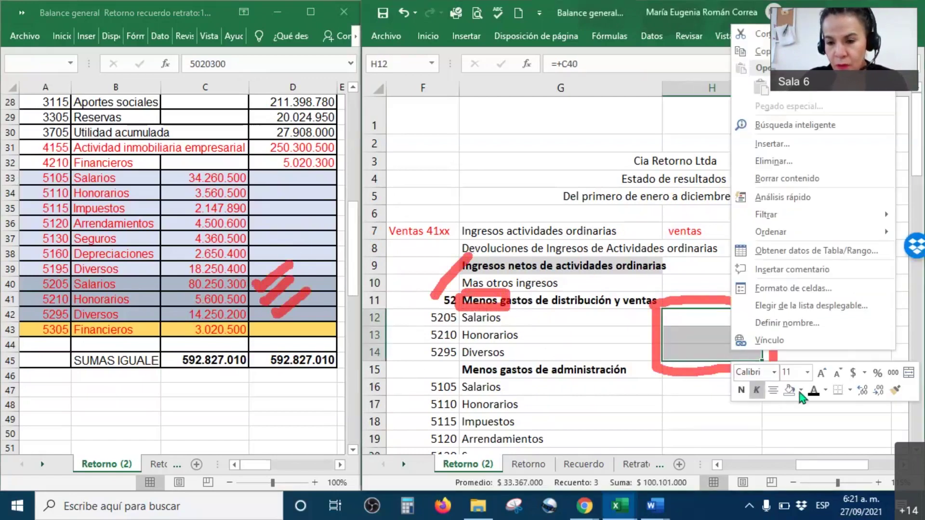
{"action": "left_click", "coordinate": [814, 391]}
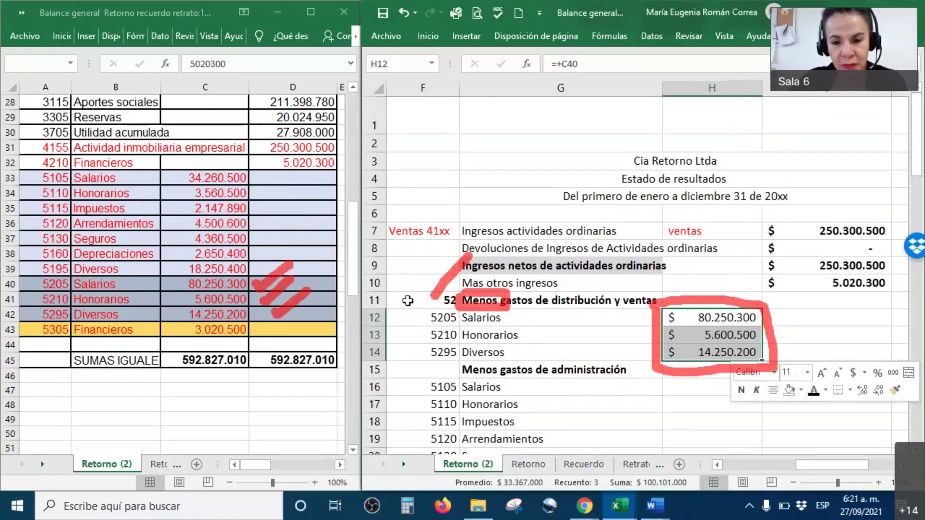
{"action": "left_click", "coordinate": [805, 301]}
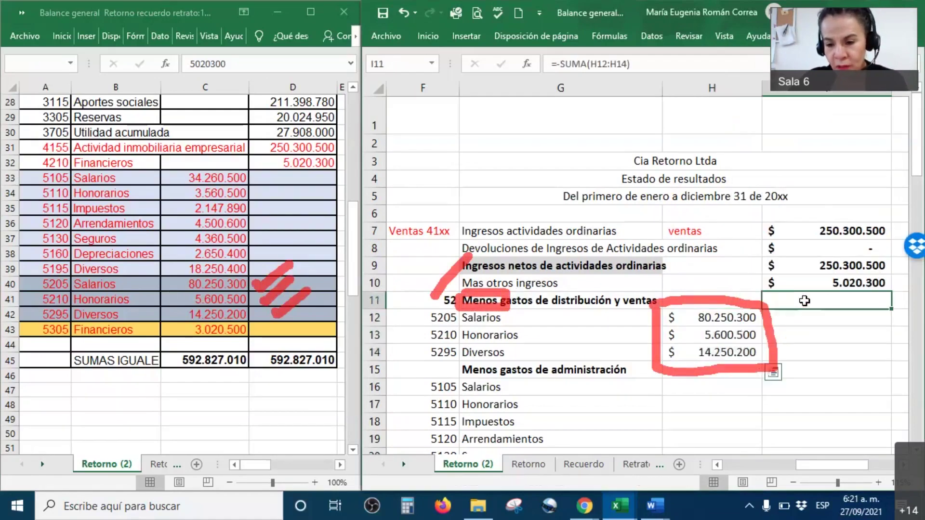
{"action": "right_click", "coordinate": [817, 302]}
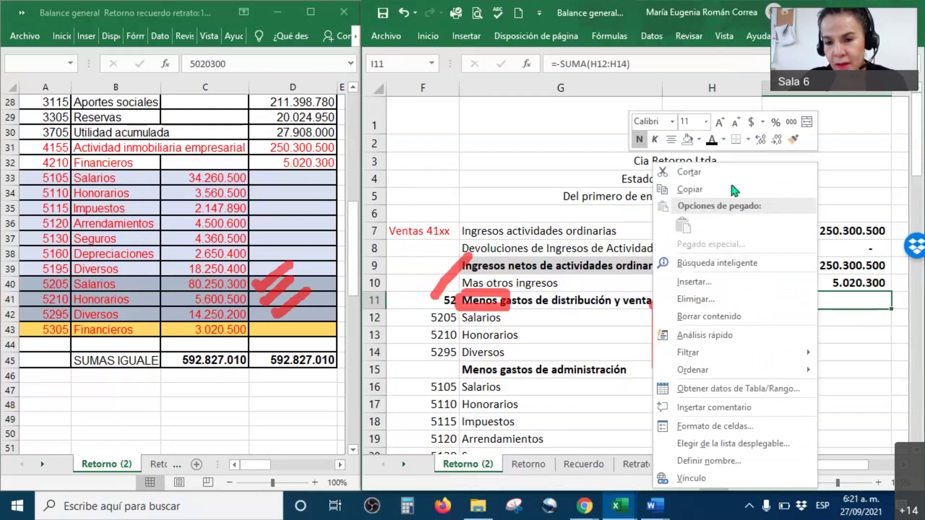
{"action": "left_click", "coordinate": [712, 141]}
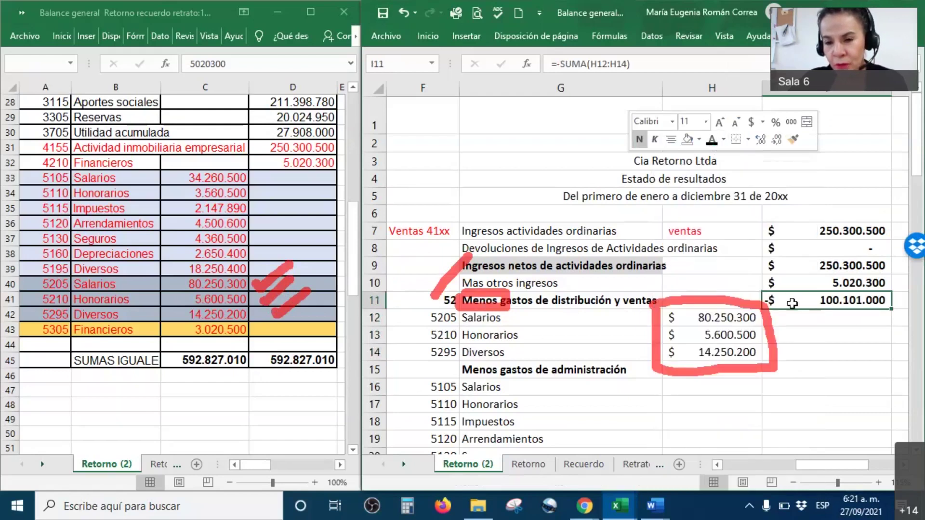
{"action": "left_click", "coordinate": [724, 140]}
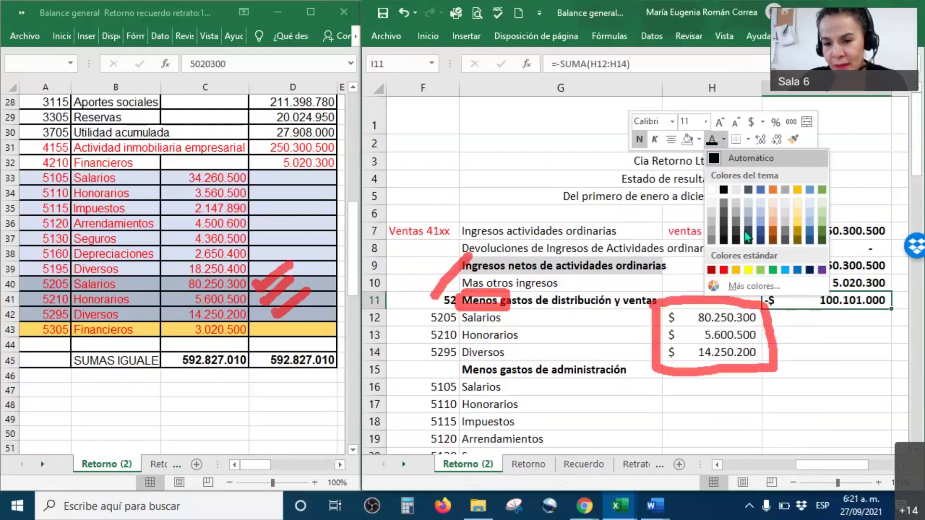
{"action": "left_click", "coordinate": [724, 270]}
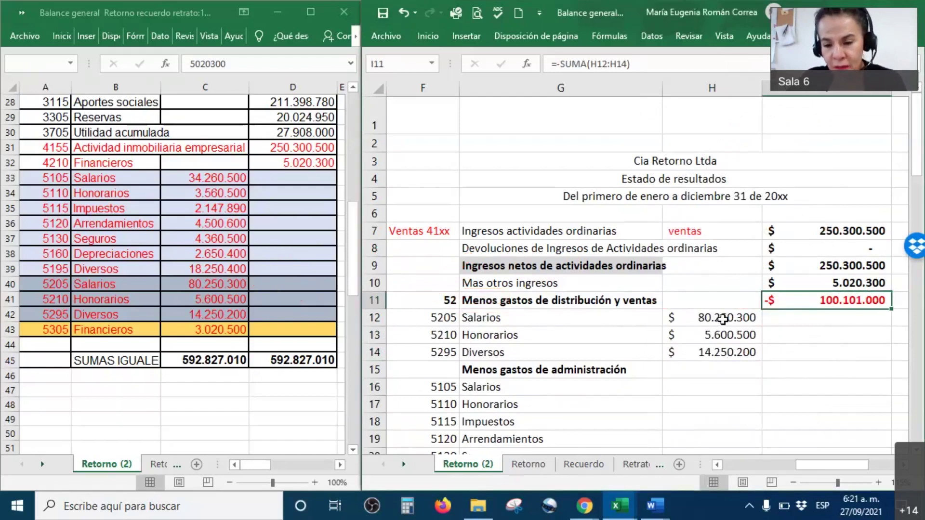
{"action": "left_click_drag", "start_coordinate": [717, 316], "coordinate": [723, 351]}
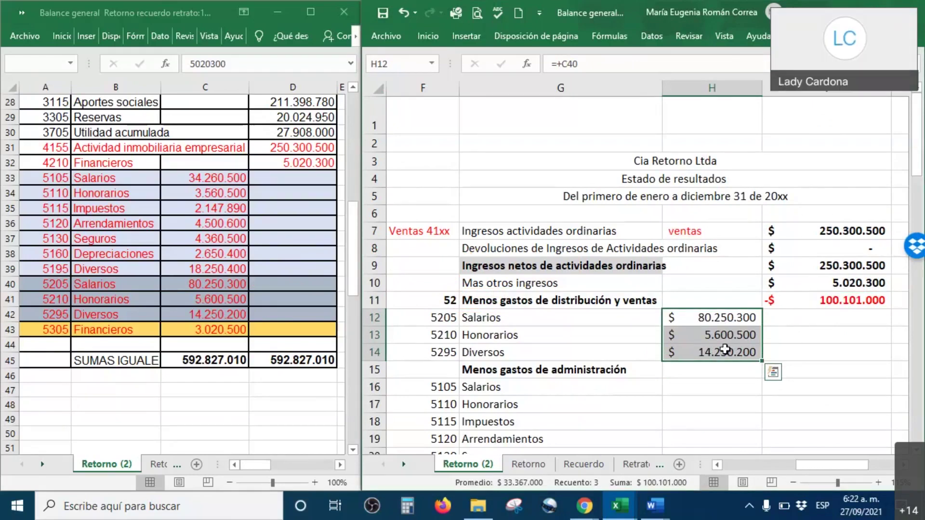
Set the seven administrative expense amounts H16:H22 to the automatic black font colour.
{"action": "scroll", "coordinate": [725, 349], "scroll_direction": "down", "scroll_amount": 2}
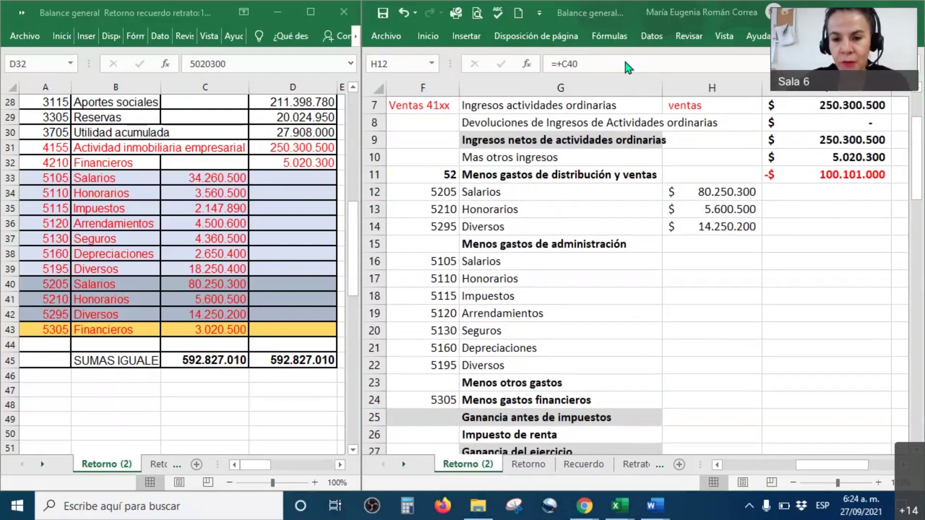
{"action": "left_click_drag", "start_coordinate": [549, 244], "coordinate": [729, 265]}
{"action": "left_click_drag", "start_coordinate": [709, 195], "coordinate": [697, 227]}
{"action": "left_click_drag", "start_coordinate": [695, 269], "coordinate": [714, 366]}
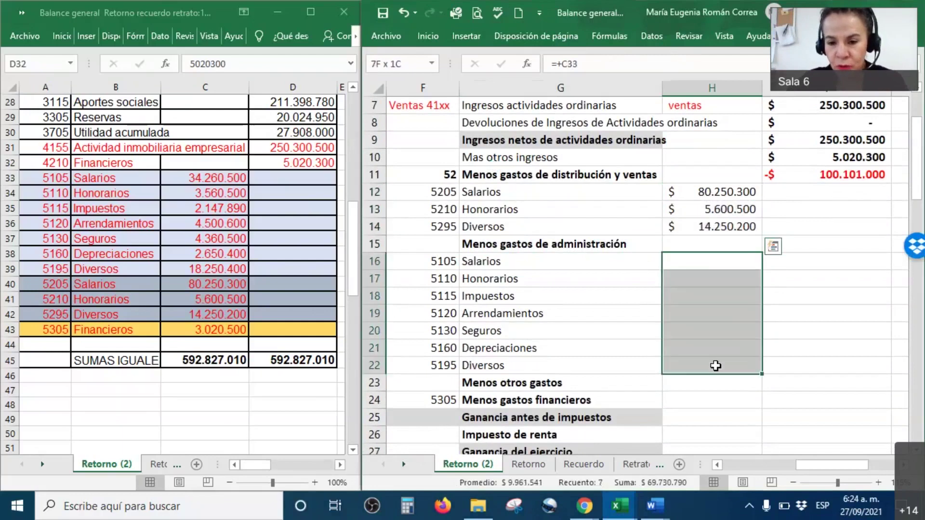
{"action": "right_click", "coordinate": [714, 366]}
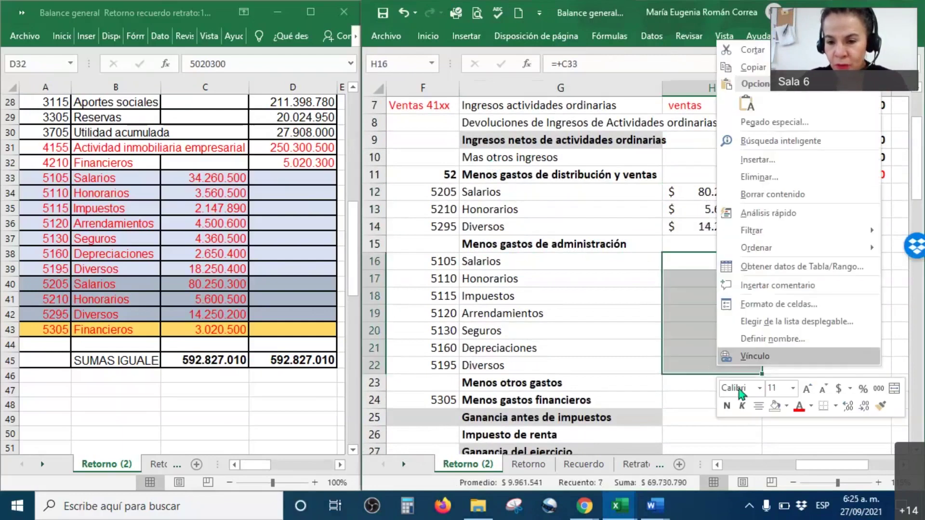
{"action": "left_click", "coordinate": [811, 405]}
{"action": "left_click", "coordinate": [812, 291]}
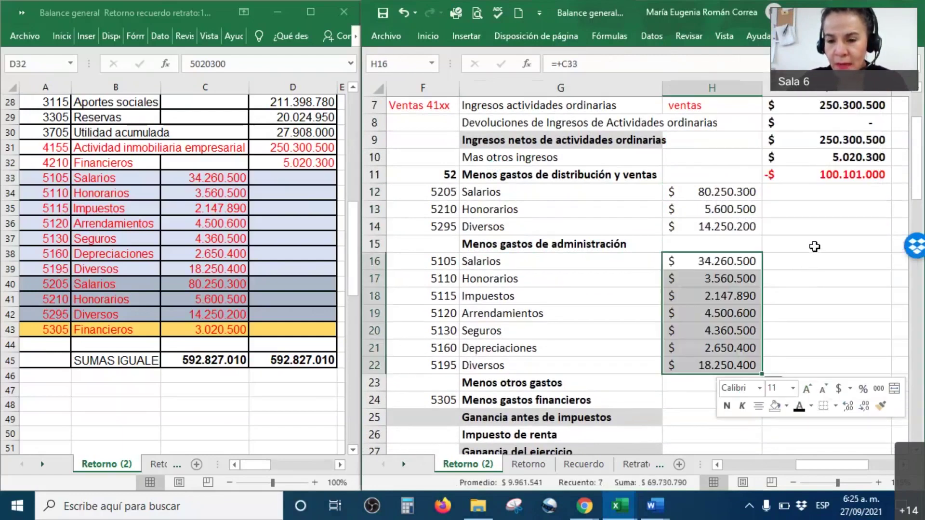
Copy the distribution total's red formatting onto the administrative total I15 (-$ 69.730.790).
{"action": "left_click", "coordinate": [814, 245]}
{"action": "right_click", "coordinate": [815, 245]}
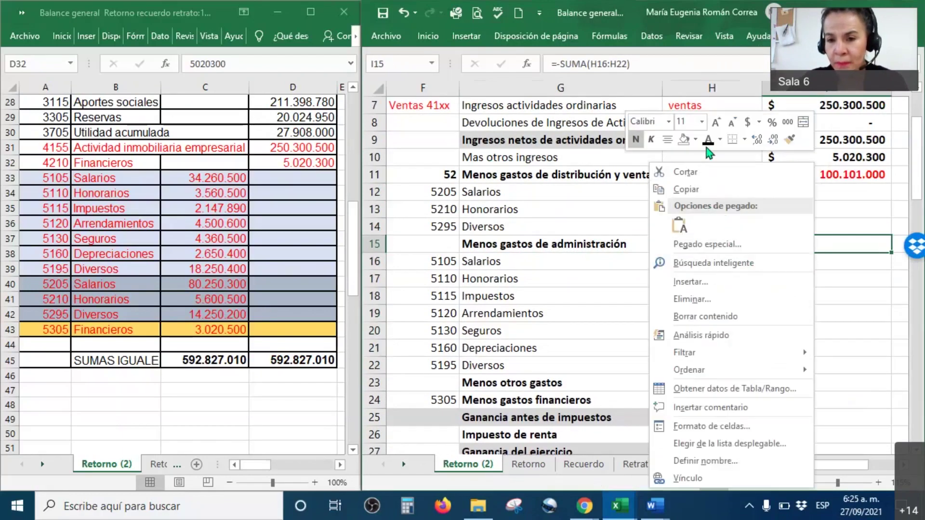
{"action": "left_click", "coordinate": [834, 173]}
{"action": "left_click", "coordinate": [833, 172]}
{"action": "right_click", "coordinate": [834, 172]}
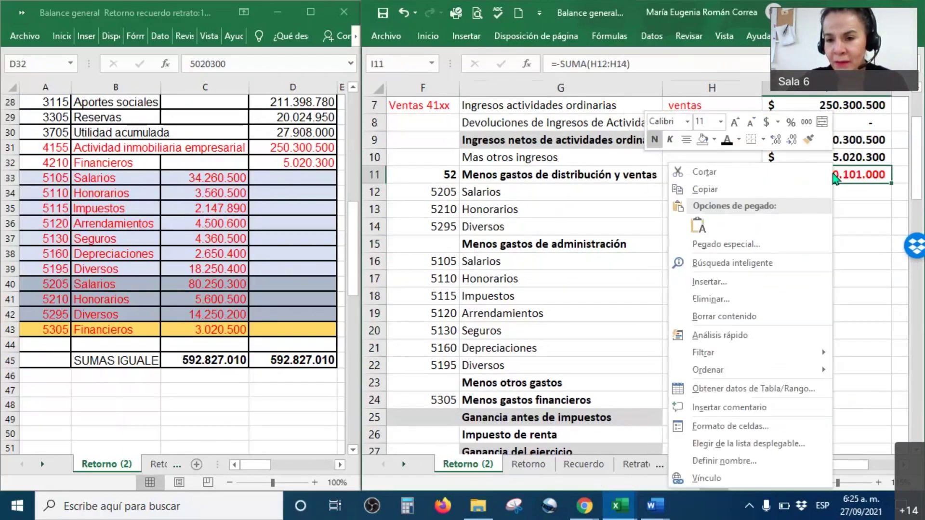
{"action": "left_click", "coordinate": [808, 140]}
{"action": "left_click", "coordinate": [817, 247]}
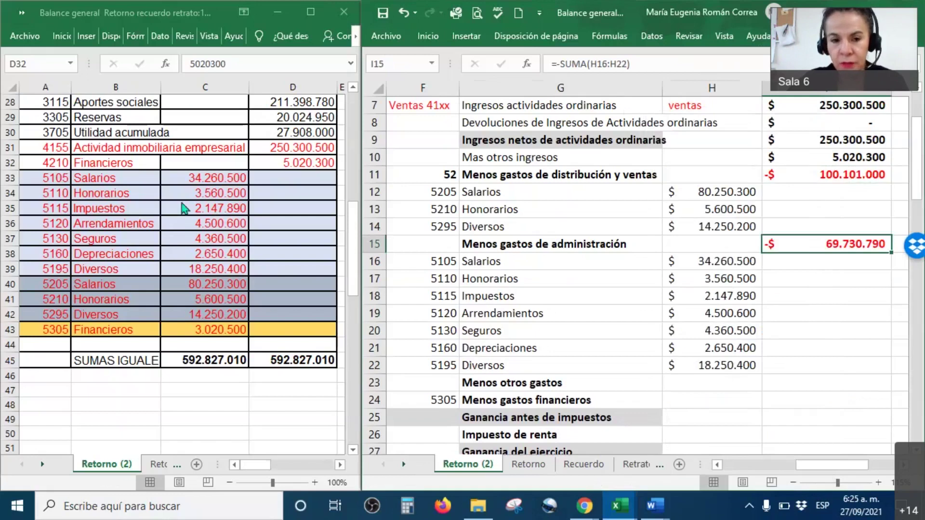
{"action": "left_click", "coordinate": [232, 210]}
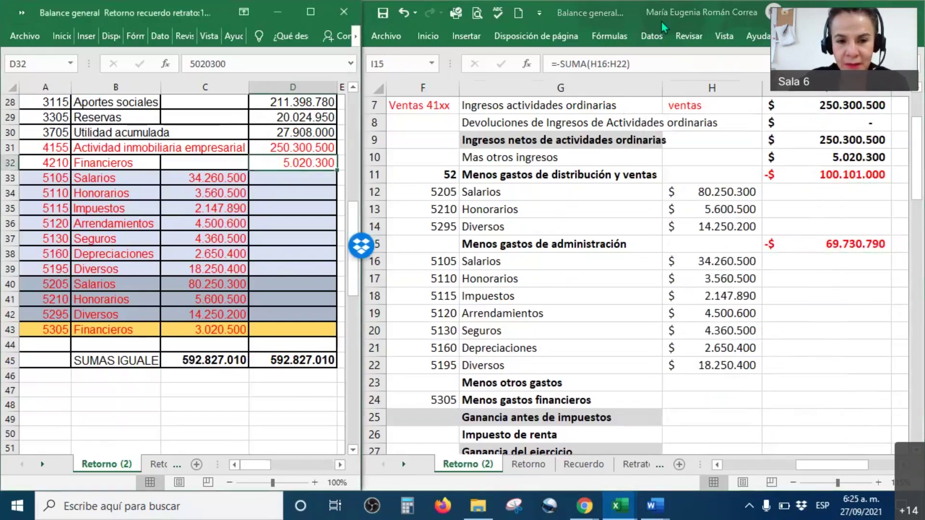
{"action": "left_click", "coordinate": [254, 179]}
{"action": "left_click_drag", "start_coordinate": [265, 167], "coordinate": [267, 166]}
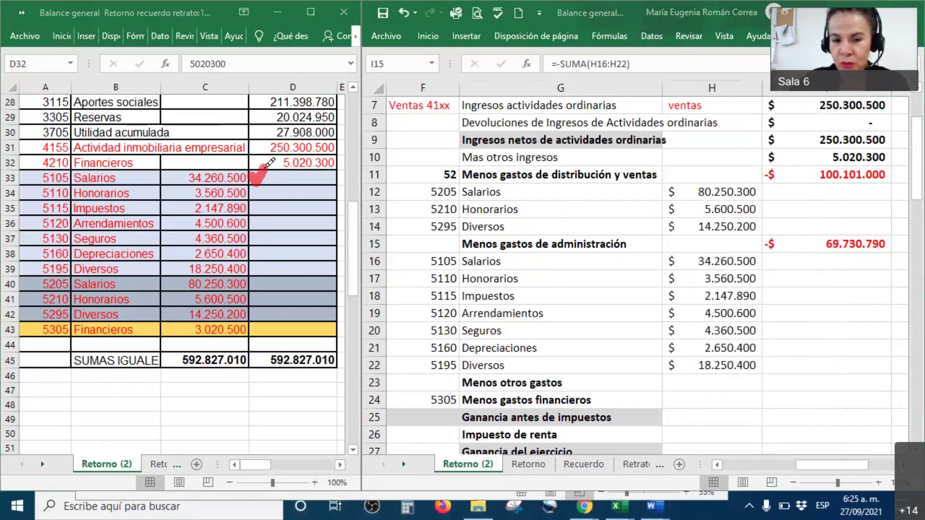
{"action": "left_click_drag", "start_coordinate": [140, 193], "coordinate": [171, 169]}
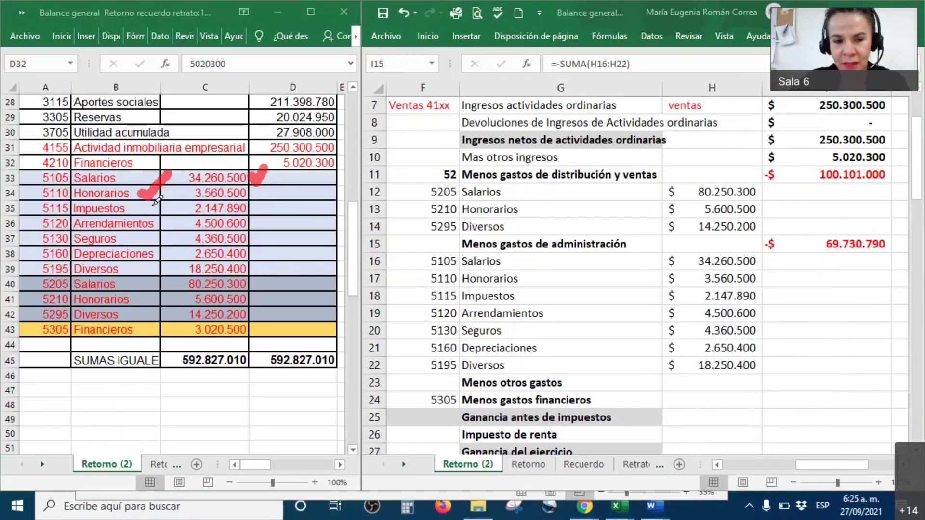
{"action": "left_click_drag", "start_coordinate": [144, 207], "coordinate": [170, 184]}
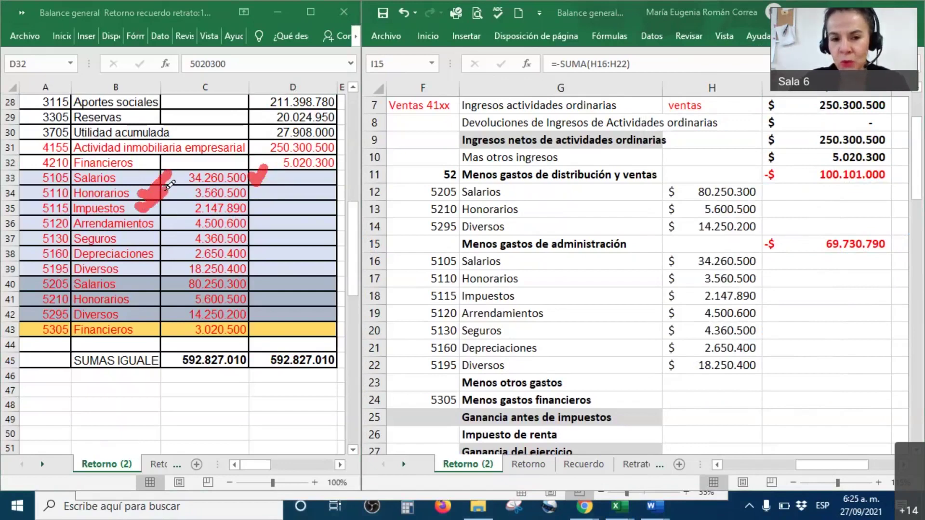
{"action": "mouse_move", "coordinate": [151, 217]}
{"action": "left_mouse_down"}
{"action": "mouse_move", "coordinate": [161, 225]}
{"action": "mouse_move", "coordinate": [176, 205]}
{"action": "left_mouse_up"}
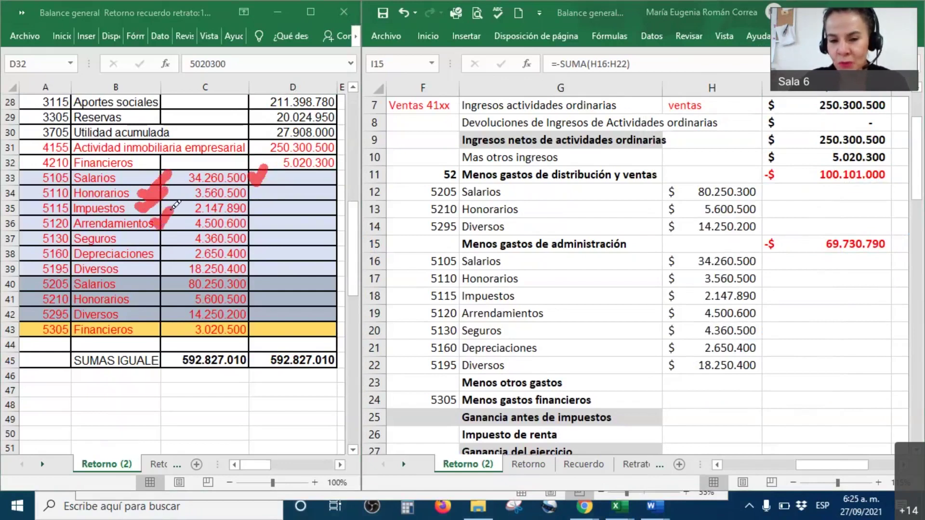
{"action": "mouse_move", "coordinate": [144, 229]}
{"action": "left_mouse_down"}
{"action": "mouse_move", "coordinate": [149, 239]}
{"action": "mouse_move", "coordinate": [182, 213]}
{"action": "left_mouse_up"}
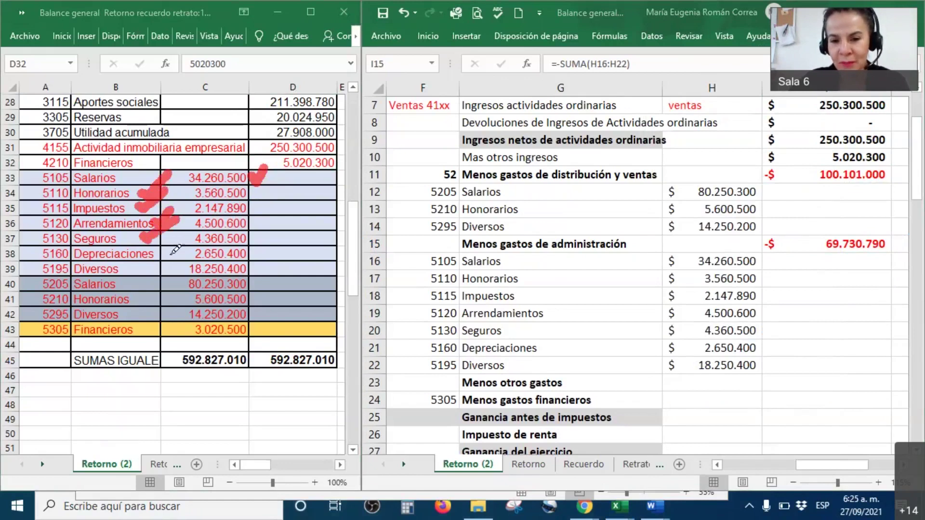
{"action": "left_click_drag", "start_coordinate": [167, 253], "coordinate": [187, 217]}
{"action": "mouse_move", "coordinate": [421, 341]}
{"action": "left_mouse_down"}
{"action": "mouse_move", "coordinate": [417, 359]}
{"action": "mouse_move", "coordinate": [419, 325]}
{"action": "left_mouse_up"}
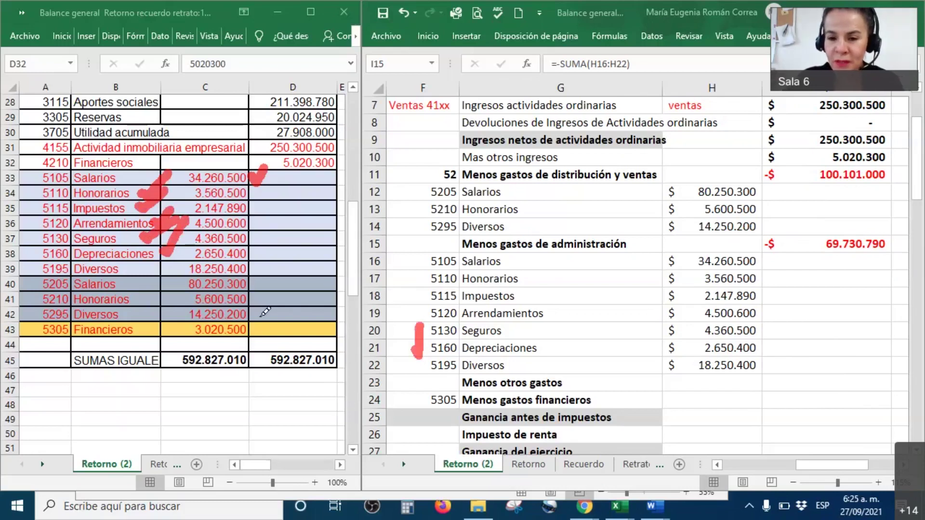
{"action": "mouse_move", "coordinate": [154, 261]}
{"action": "left_mouse_down"}
{"action": "mouse_move", "coordinate": [147, 269]}
{"action": "mouse_move", "coordinate": [169, 241]}
{"action": "left_mouse_up"}
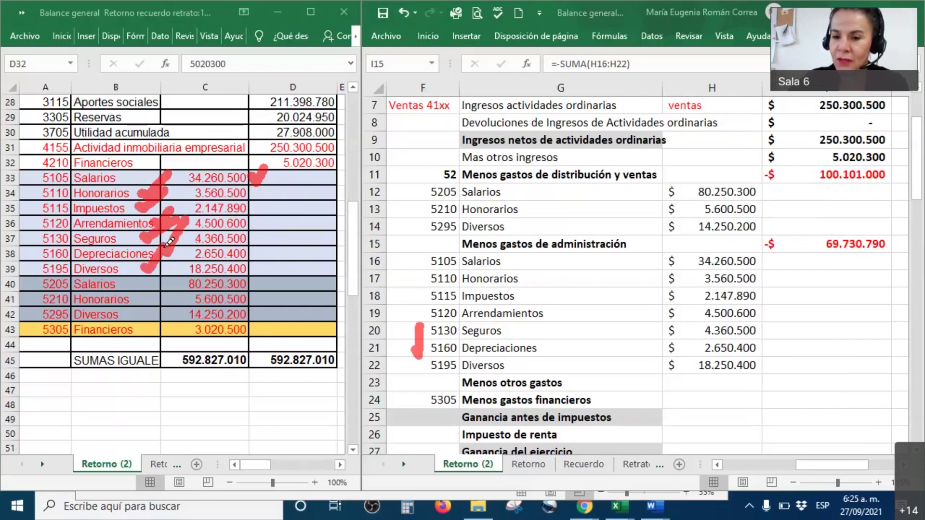
{"action": "left_click", "coordinate": [892, 241]}
{"action": "left_click_drag", "start_coordinate": [904, 233], "coordinate": [912, 222]}
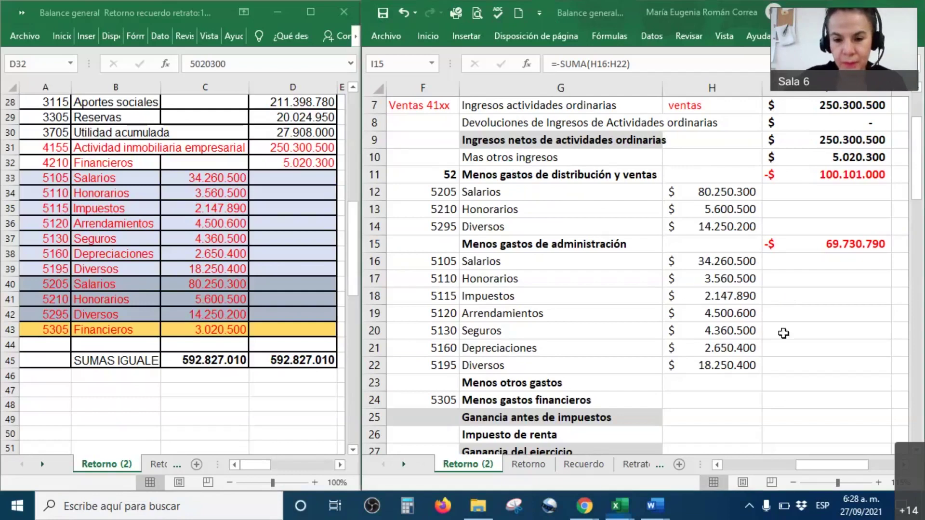
Give the other and financial expenses amounts I23:I24 a visible font colour.
{"action": "left_click", "coordinate": [625, 388]}
{"action": "left_click_drag", "start_coordinate": [627, 395], "coordinate": [825, 403]}
{"action": "left_click", "coordinate": [827, 386]}
{"action": "right_click", "coordinate": [824, 405]}
{"action": "left_click", "coordinate": [720, 442]}
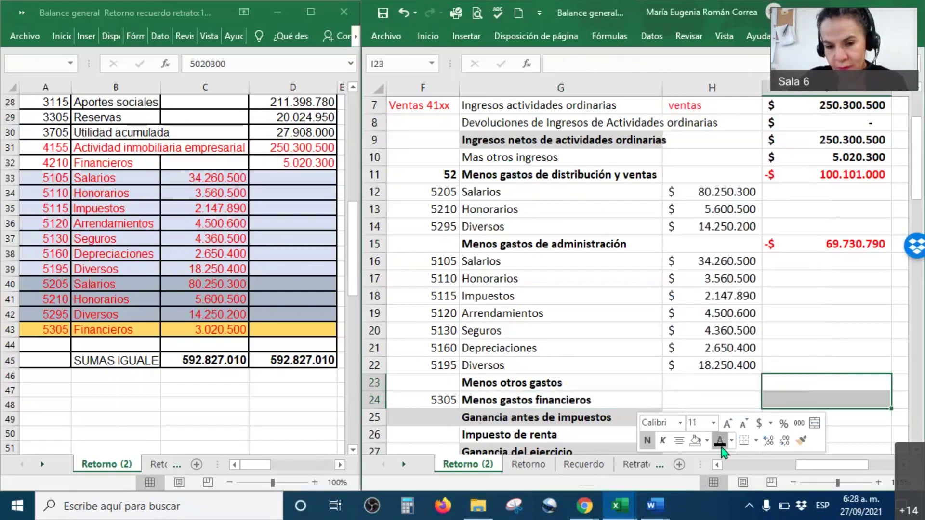
{"action": "left_click", "coordinate": [712, 366]}
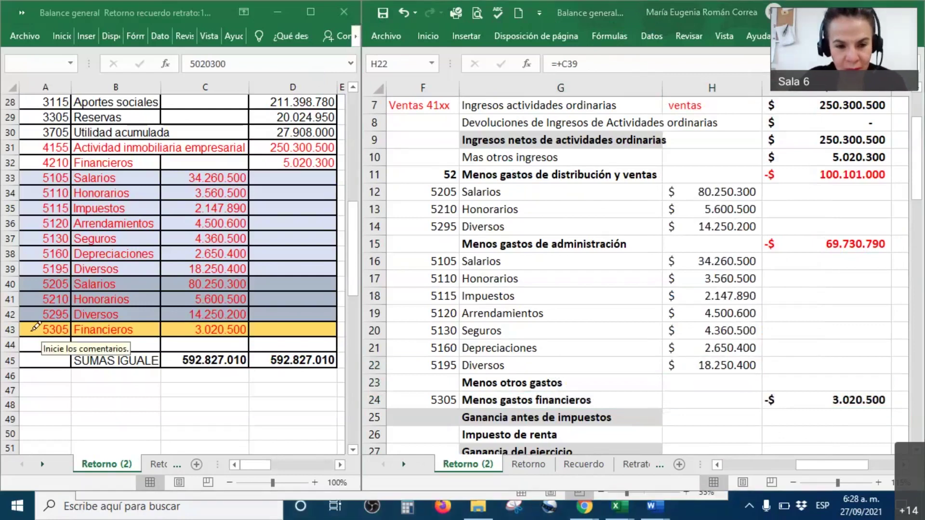
Ink-mark the Financieros 3.020.500 trial balance amount and the matching statement line.
{"action": "left_click_drag", "start_coordinate": [257, 332], "coordinate": [286, 302]}
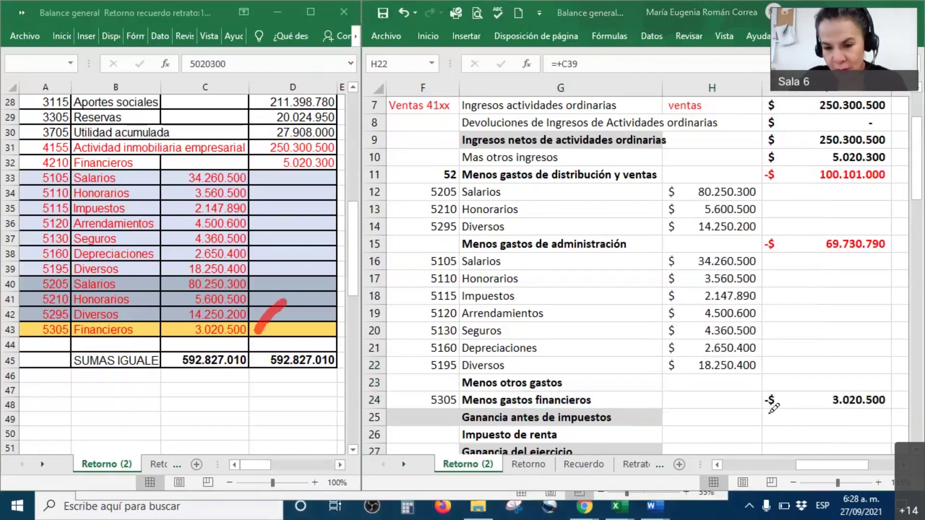
{"action": "left_click_drag", "start_coordinate": [727, 398], "coordinate": [767, 380]}
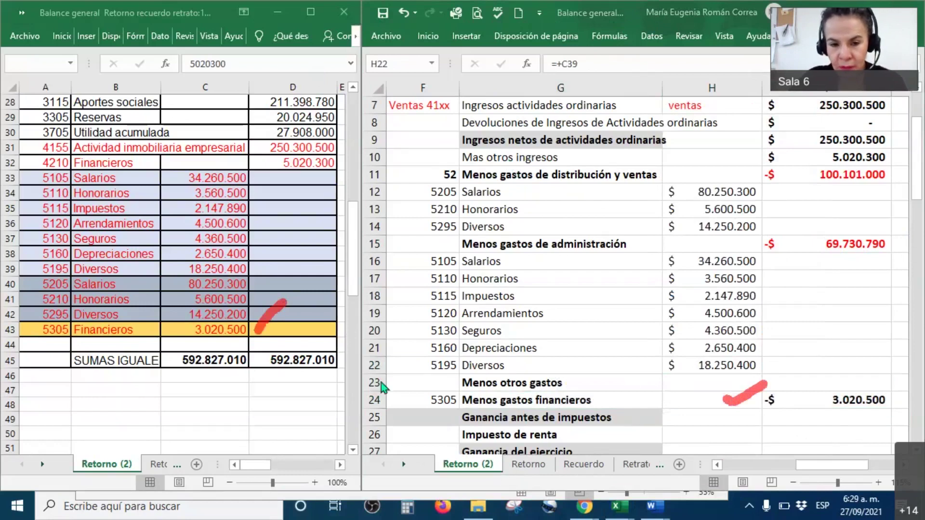
{"action": "key", "text": "Escape"}
Colour the financial expenses amount in I24 red and erase the ink marks.
{"action": "left_click", "coordinate": [849, 401]}
{"action": "right_click", "coordinate": [850, 401]}
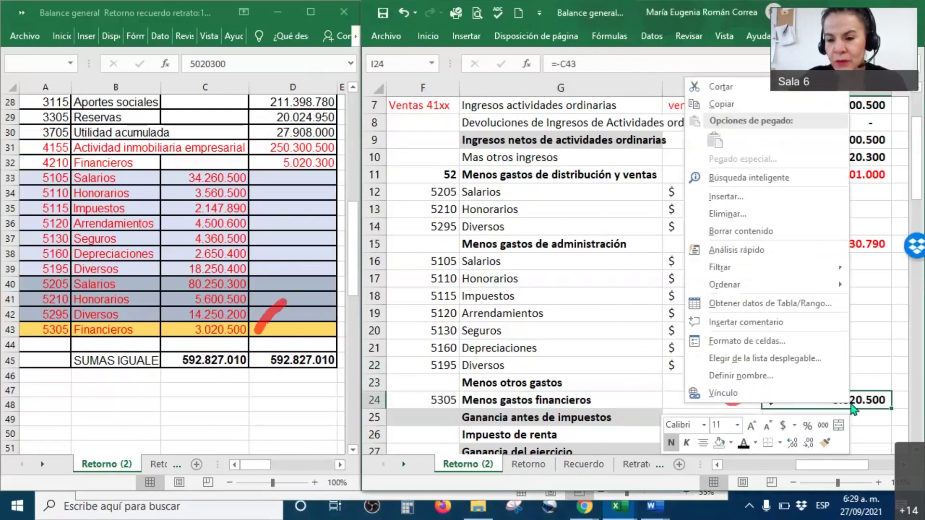
{"action": "left_click", "coordinate": [754, 442]}
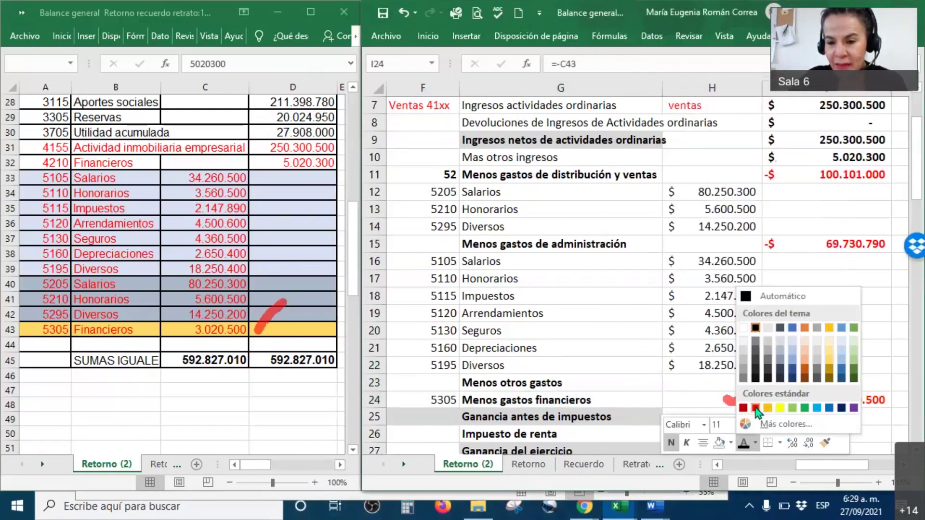
{"action": "left_click", "coordinate": [748, 461]}
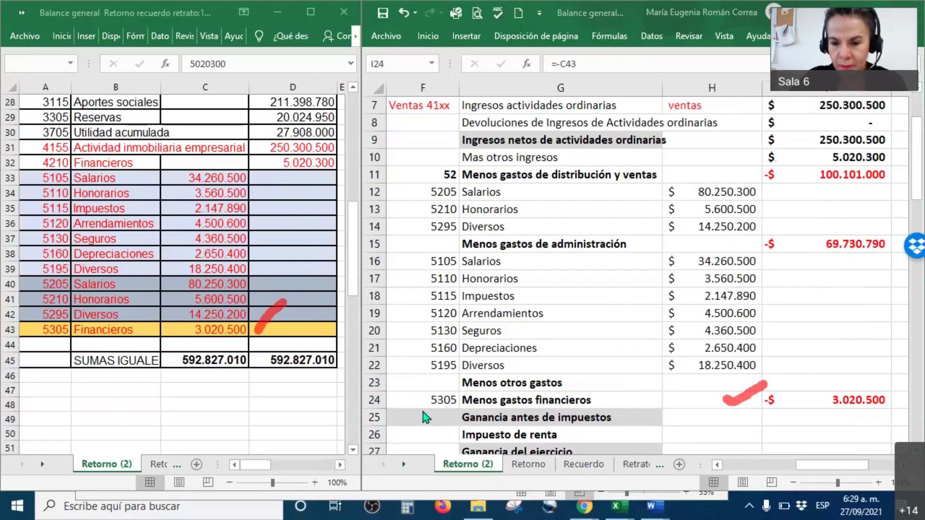
{"action": "key", "text": "e"}
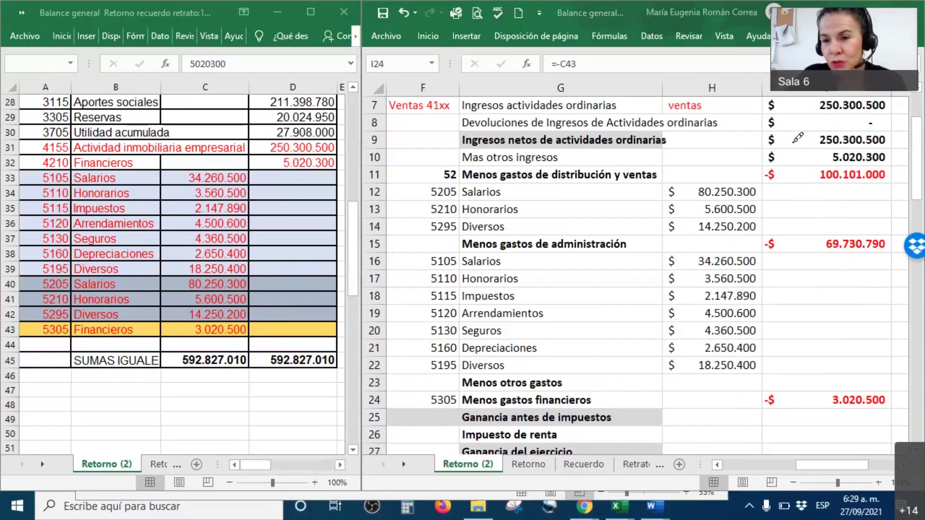
Draw ticks beside the revenue, other income, distribution, administrative and financial totals, and the pre-tax line.
{"action": "left_click_drag", "start_coordinate": [784, 136], "coordinate": [821, 111]}
{"action": "mouse_move", "coordinate": [784, 153]}
{"action": "left_mouse_down"}
{"action": "mouse_move", "coordinate": [792, 162]}
{"action": "mouse_move", "coordinate": [821, 139]}
{"action": "left_mouse_up"}
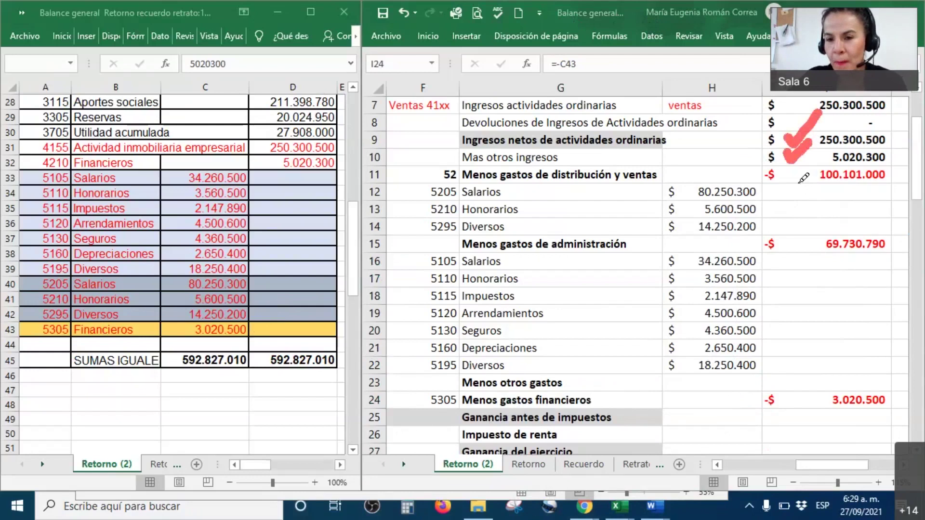
{"action": "left_click_drag", "start_coordinate": [787, 170], "coordinate": [808, 155]}
{"action": "left_click_drag", "start_coordinate": [798, 238], "coordinate": [809, 219]}
{"action": "left_click_drag", "start_coordinate": [790, 400], "coordinate": [800, 381]}
{"action": "mouse_move", "coordinate": [738, 416]}
{"action": "left_mouse_down"}
{"action": "mouse_move", "coordinate": [729, 418]}
{"action": "mouse_move", "coordinate": [738, 428]}
{"action": "left_mouse_up"}
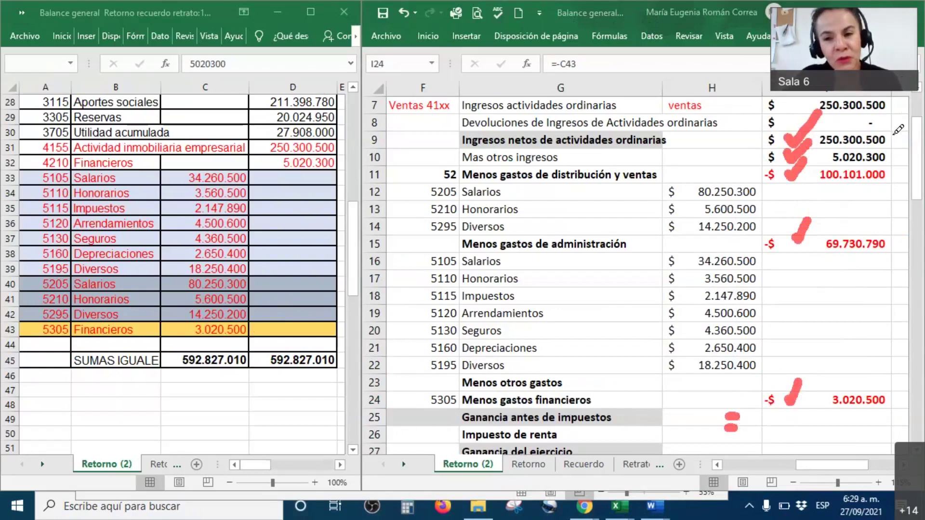
Confirm the amounts 250.300.500, 5.020.300, distribution total, 69.730.790 and 3.020.500 with check marks.
{"action": "left_click_drag", "start_coordinate": [895, 139], "coordinate": [923, 109]}
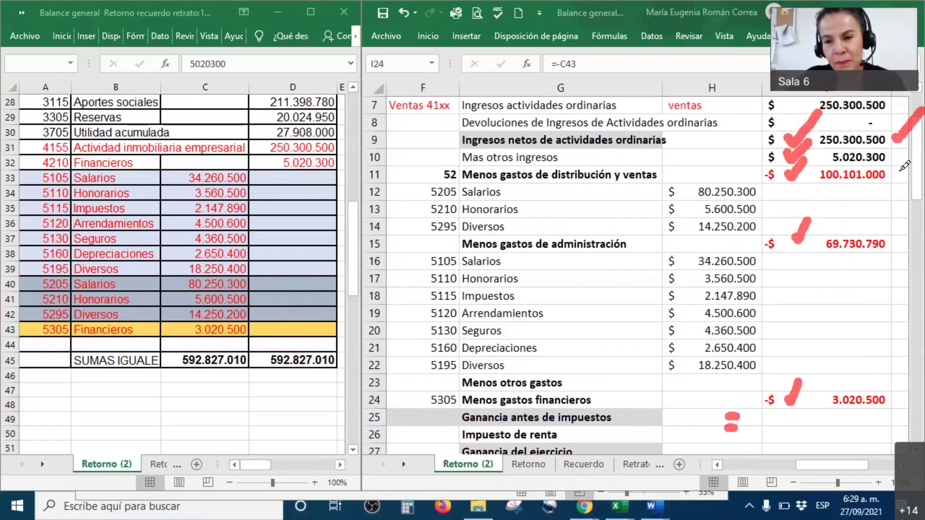
{"action": "left_click_drag", "start_coordinate": [896, 157], "coordinate": [923, 127]}
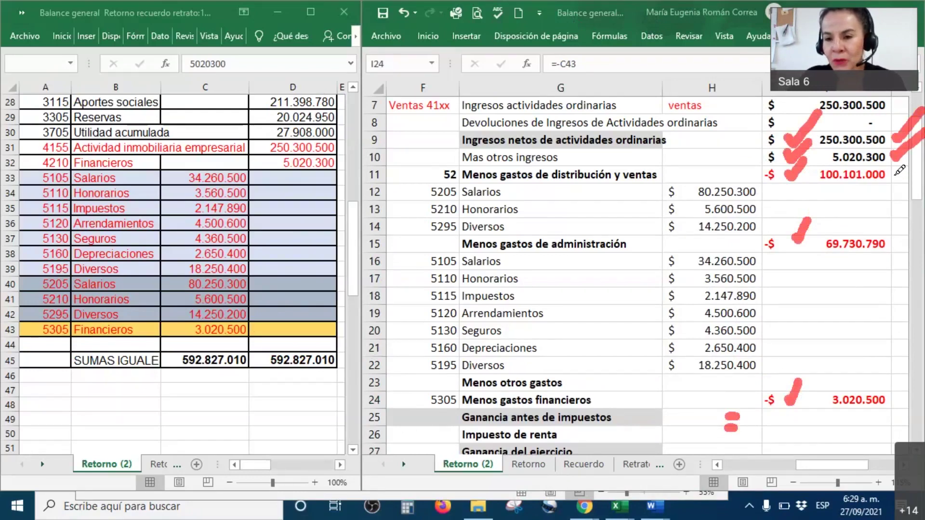
{"action": "left_click_drag", "start_coordinate": [895, 175], "coordinate": [921, 156]}
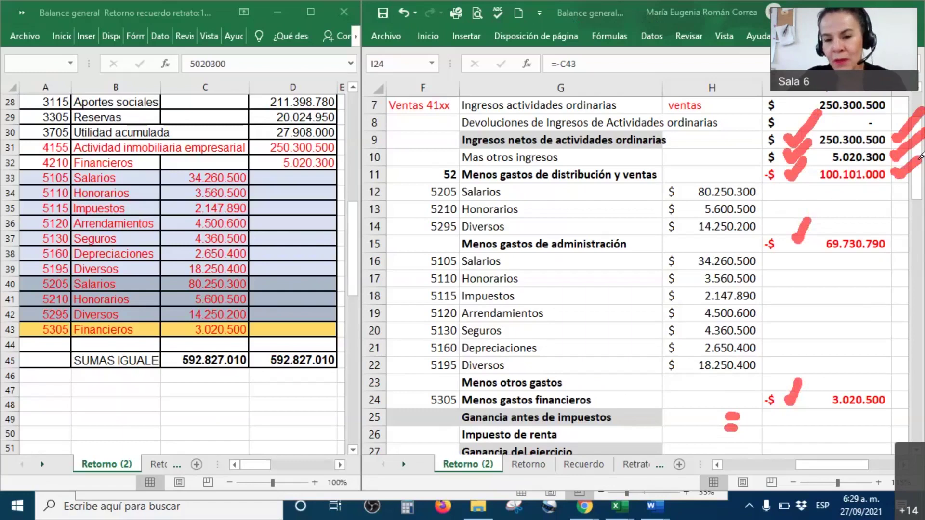
{"action": "left_click", "coordinate": [893, 242]}
{"action": "left_click_drag", "start_coordinate": [899, 247], "coordinate": [918, 222]}
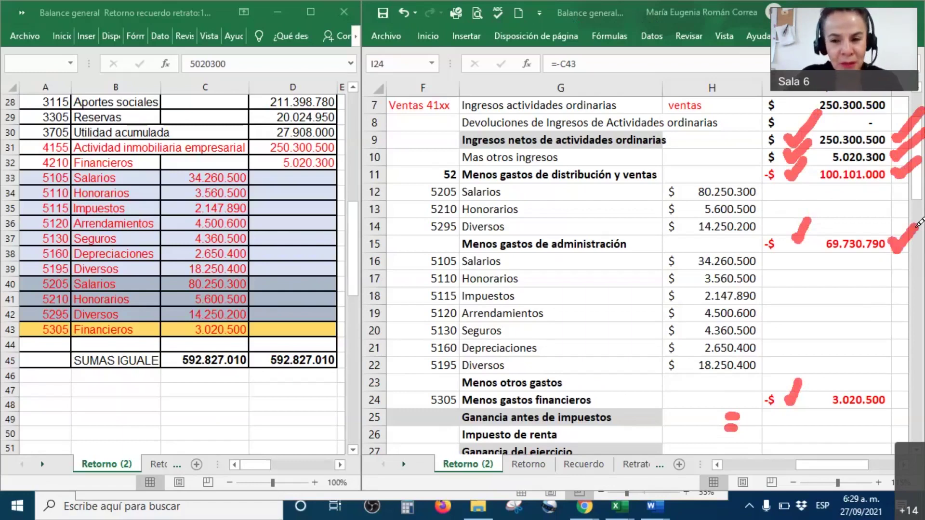
{"action": "left_click", "coordinate": [896, 393]}
{"action": "left_click_drag", "start_coordinate": [898, 396], "coordinate": [922, 364]}
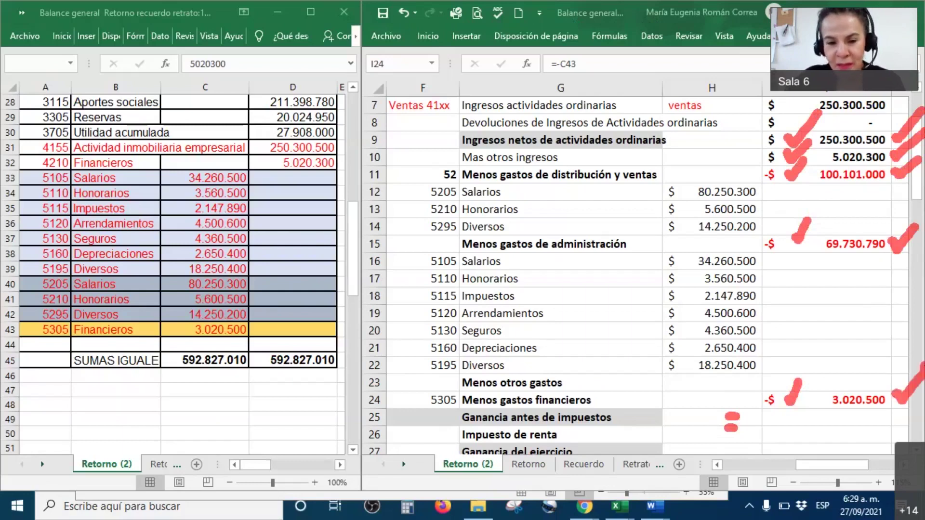
{"action": "left_click", "coordinate": [833, 416]}
{"action": "right_click", "coordinate": [833, 417]}
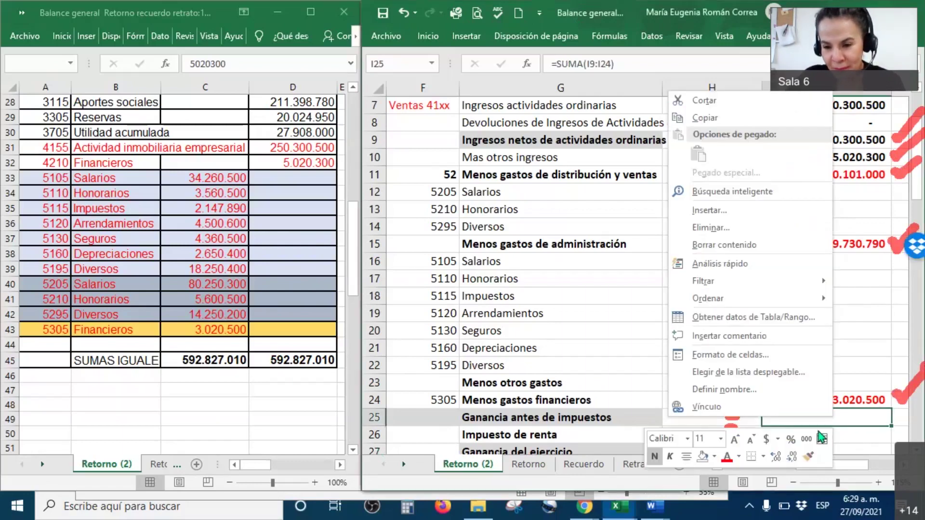
Set I25 to automatic font colour to show $ 82.468.510, and add bottom borders under I8 and I24.
{"action": "left_click", "coordinate": [741, 456]}
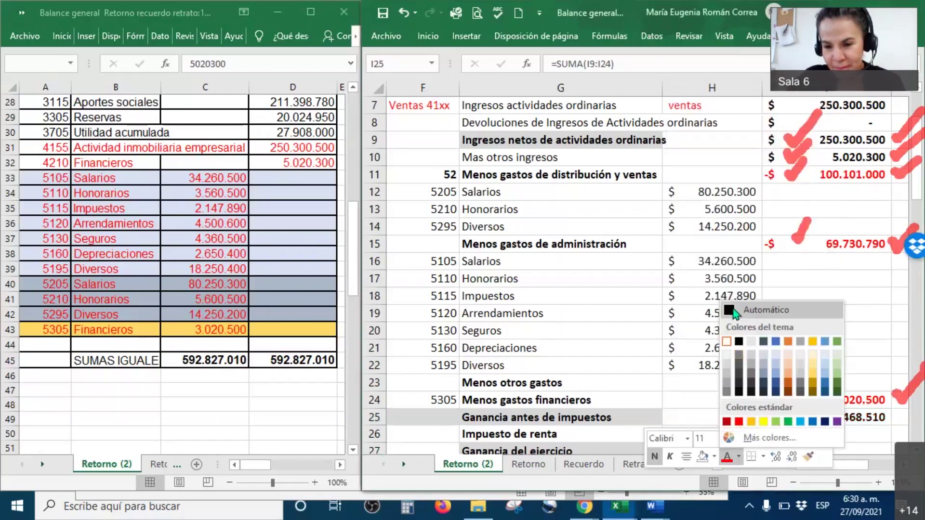
{"action": "left_click", "coordinate": [771, 312]}
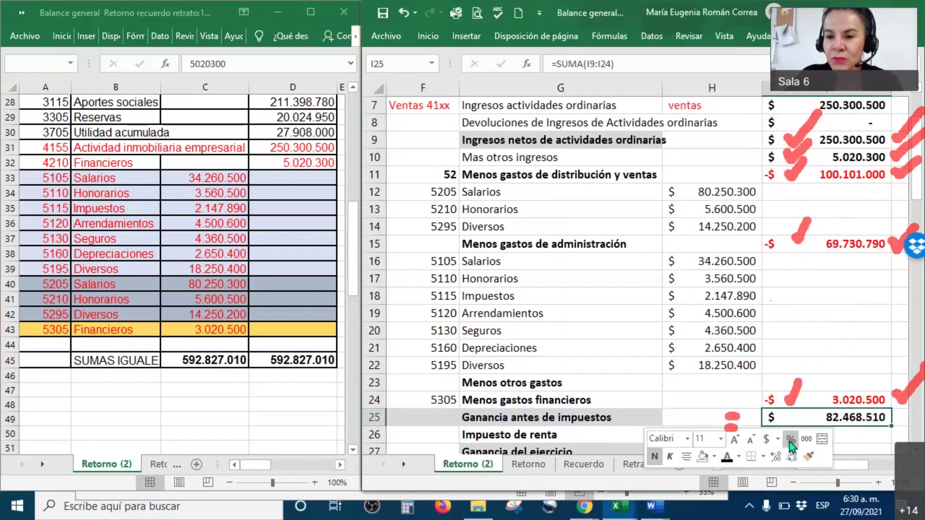
{"action": "left_click", "coordinate": [840, 126]}
{"action": "right_click", "coordinate": [840, 126]}
{"action": "left_click", "coordinate": [758, 104]}
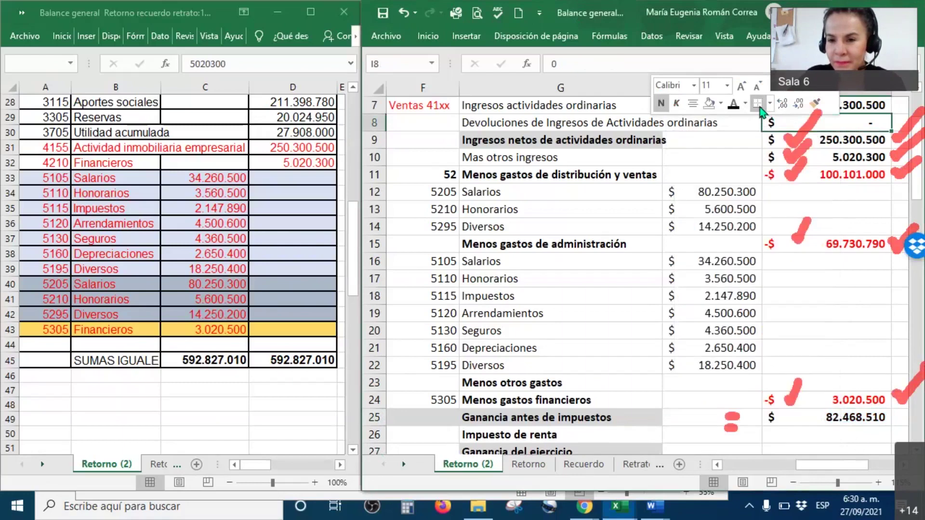
{"action": "left_click", "coordinate": [818, 401]}
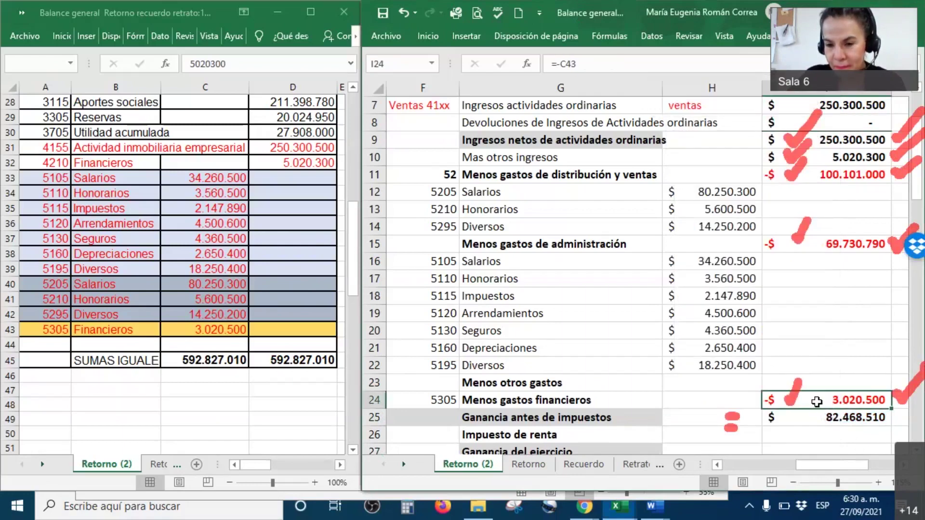
{"action": "right_click", "coordinate": [817, 401]}
{"action": "left_click", "coordinate": [736, 443]}
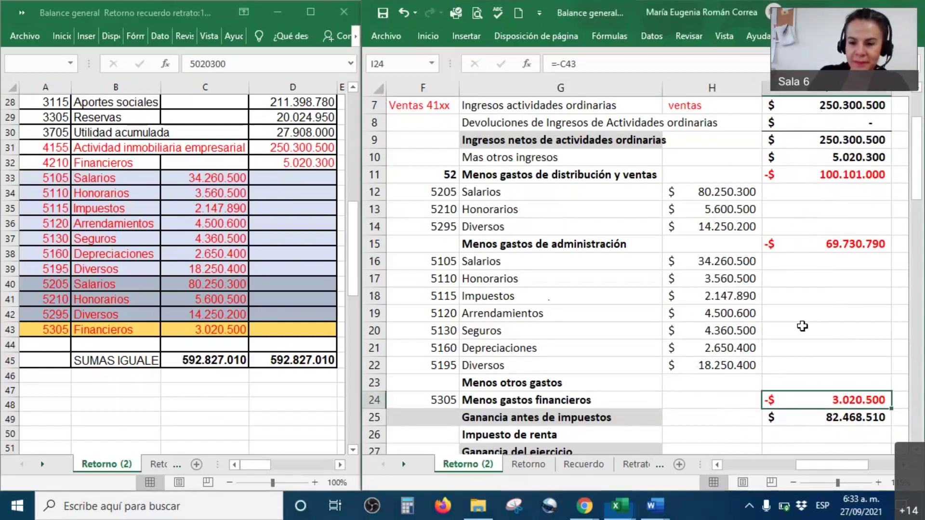
{"action": "scroll", "coordinate": [802, 327], "scroll_direction": "down", "scroll_amount": 1}
{"action": "scroll", "coordinate": [803, 326], "scroll_direction": "down", "scroll_amount": 1}
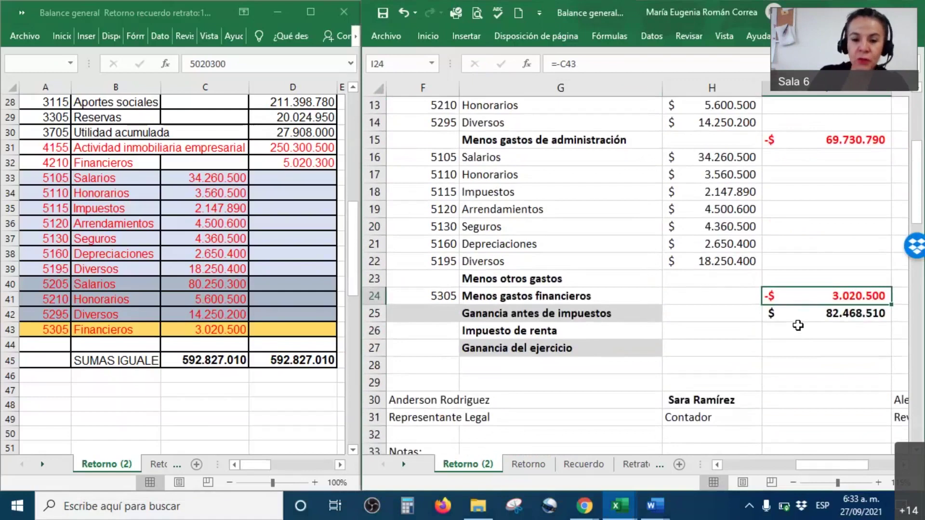
{"action": "scroll", "coordinate": [797, 326], "scroll_direction": "up", "scroll_amount": 1}
{"action": "scroll", "coordinate": [797, 325], "scroll_direction": "up", "scroll_amount": 1}
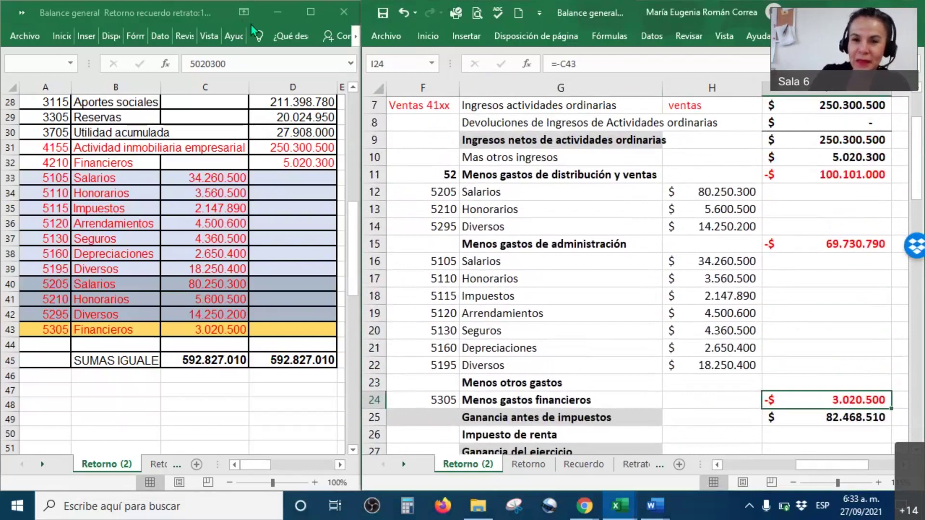
{"action": "scroll", "coordinate": [658, 294], "scroll_direction": "down", "scroll_amount": 2}
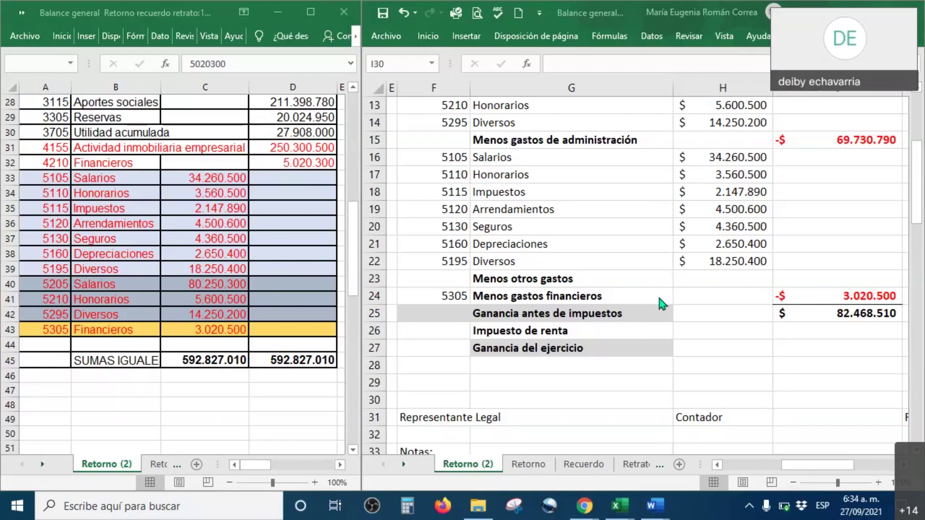
{"action": "left_click_drag", "start_coordinate": [749, 349], "coordinate": [752, 337]}
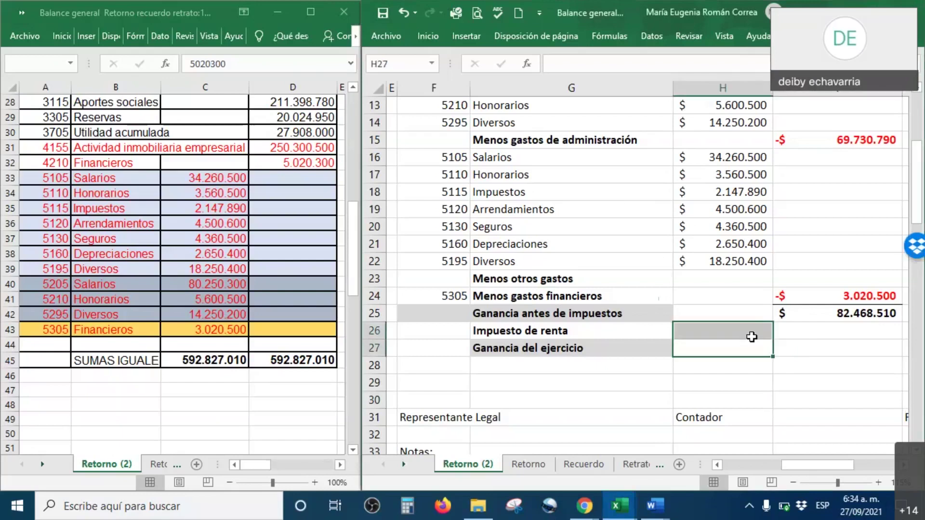
{"action": "left_click", "coordinate": [750, 336]}
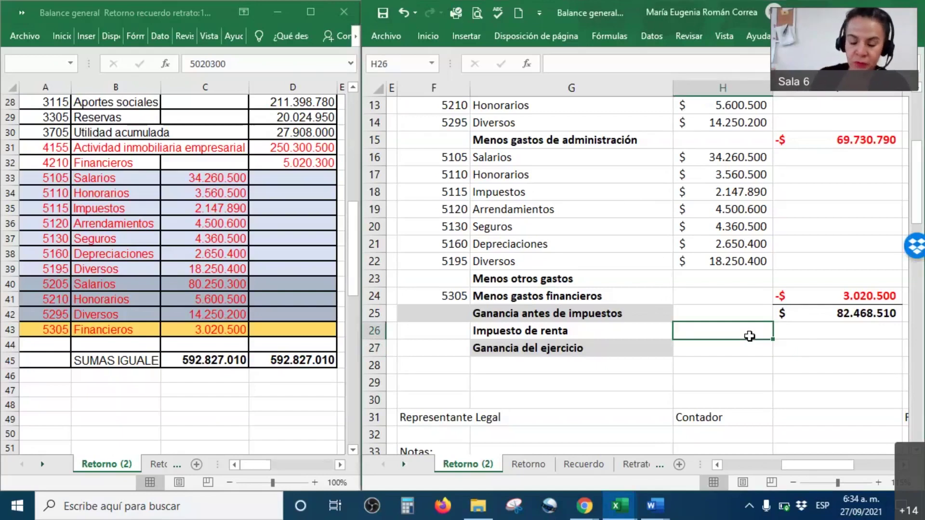
Check the 31% tax rate and the pre-tax profit formula.
{"action": "left_click_drag", "start_coordinate": [757, 333], "coordinate": [911, 333]}
{"action": "left_click", "coordinate": [642, 331]}
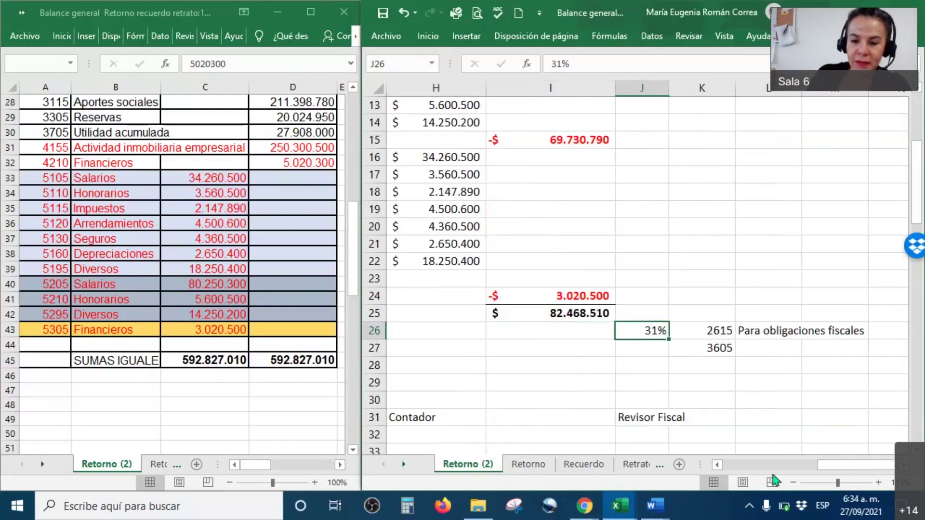
{"action": "left_click_drag", "start_coordinate": [865, 465], "coordinate": [841, 470]}
{"action": "left_click", "coordinate": [833, 314]}
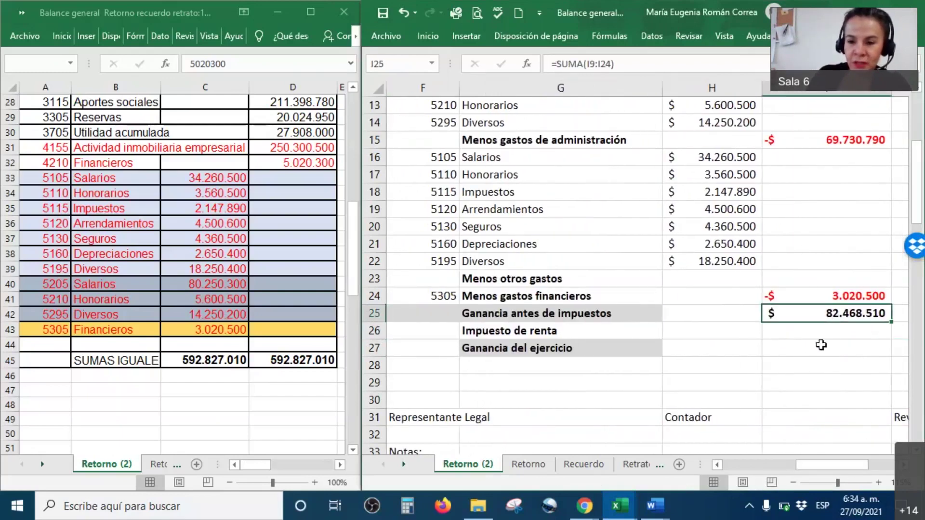
{"action": "left_click", "coordinate": [904, 465]}
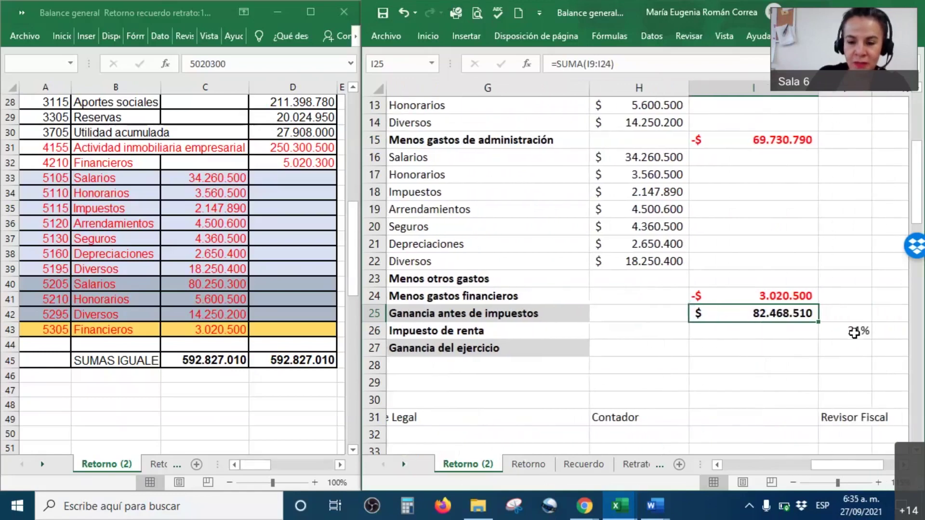
Show the income tax -$ 25.565.238 in I26 with the financial expenses' red formatting painted on.
{"action": "left_click", "coordinate": [775, 332]}
{"action": "right_click", "coordinate": [776, 332]}
{"action": "left_click", "coordinate": [670, 372]}
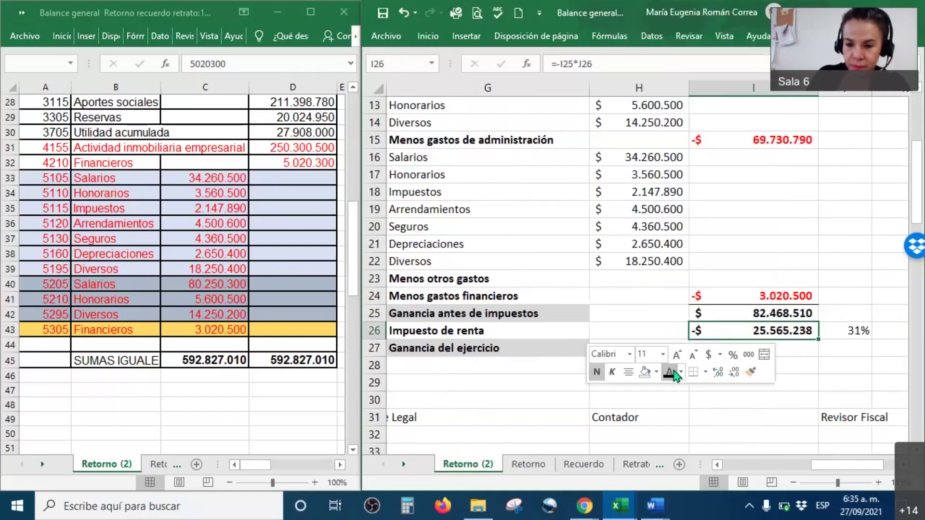
{"action": "left_click", "coordinate": [767, 296]}
{"action": "right_click", "coordinate": [765, 296]}
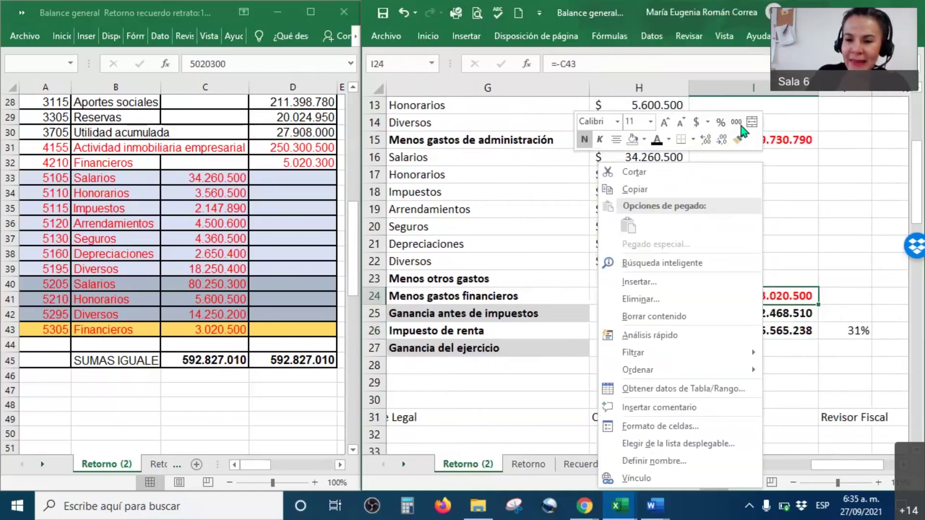
{"action": "left_click", "coordinate": [739, 140]}
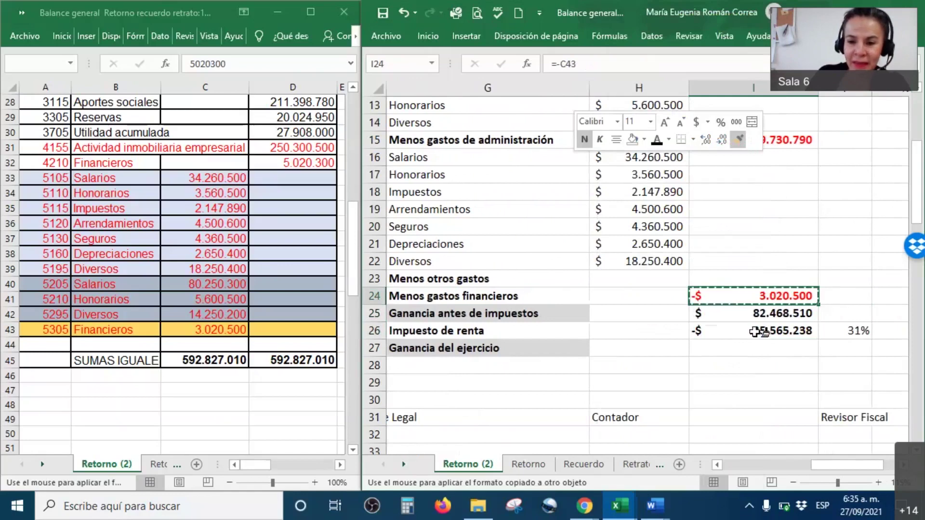
{"action": "left_click", "coordinate": [760, 332]}
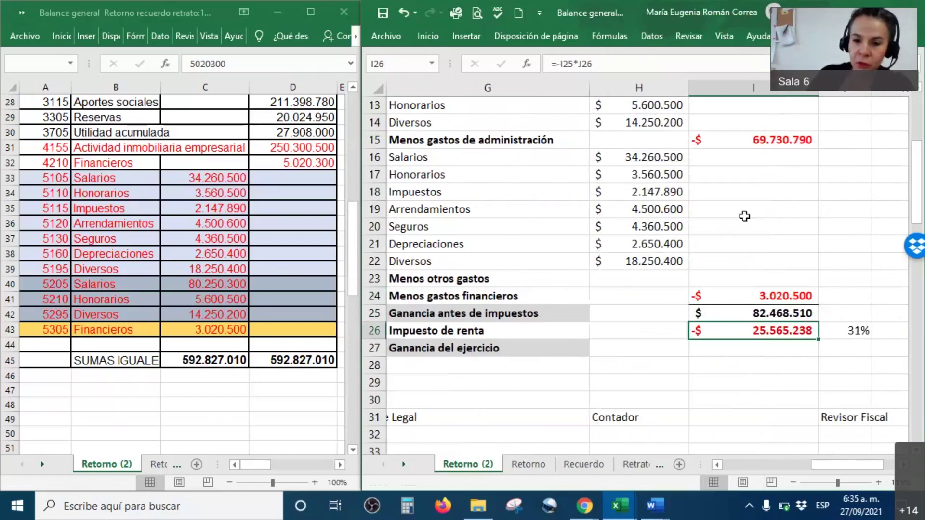
Review the administrative expenses total, income tax and pre-tax profit formulas.
{"action": "left_click", "coordinate": [766, 136]}
{"action": "left_click_drag", "start_coordinate": [673, 162], "coordinate": [667, 261]}
{"action": "left_click", "coordinate": [756, 141]}
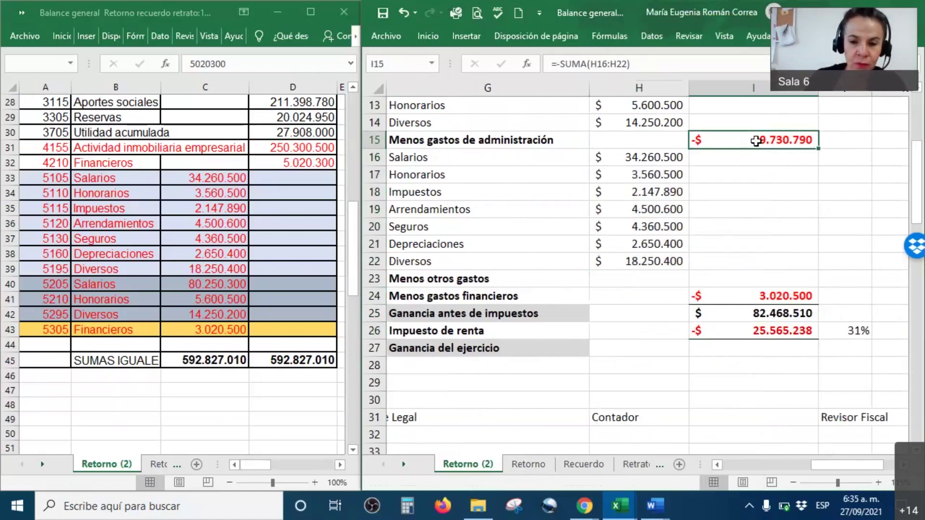
{"action": "left_click", "coordinate": [788, 332]}
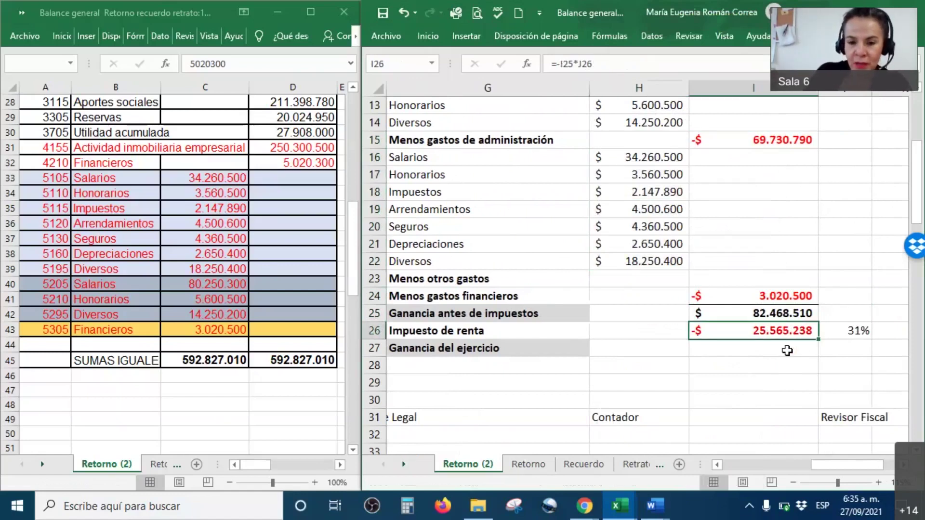
{"action": "left_click", "coordinate": [734, 314]}
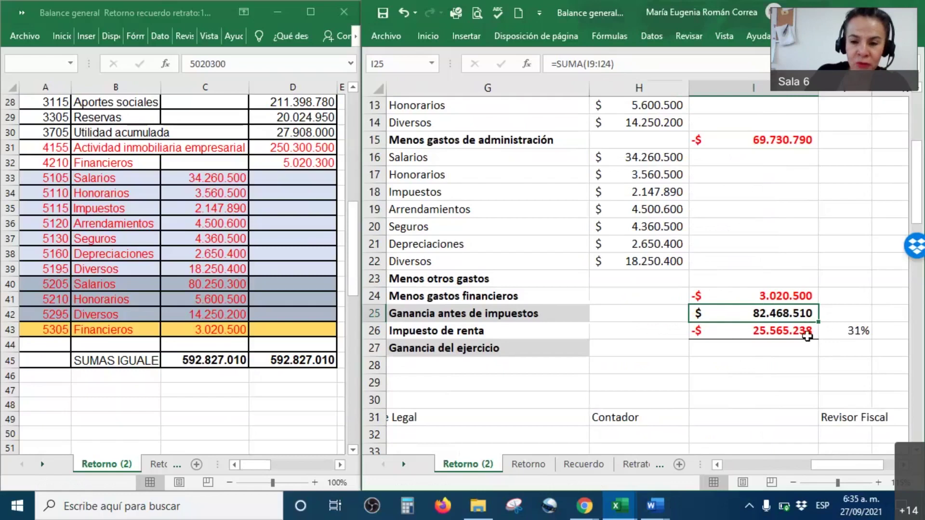
Give net profit cell I27 a visible font colour so $ 56.903.272 shows, then check the tax formula.
{"action": "left_click", "coordinate": [756, 348]}
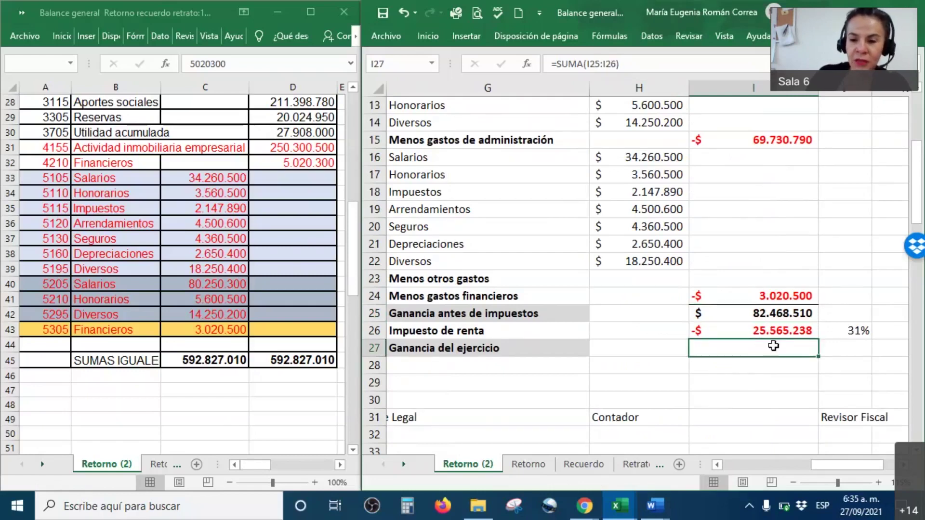
{"action": "right_click", "coordinate": [773, 346]}
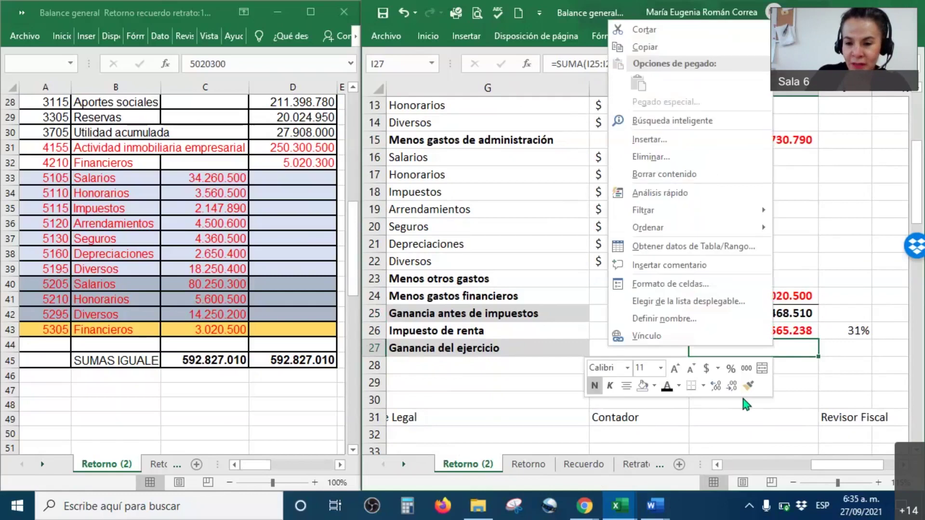
{"action": "left_click", "coordinate": [668, 386]}
{"action": "left_click", "coordinate": [829, 379]}
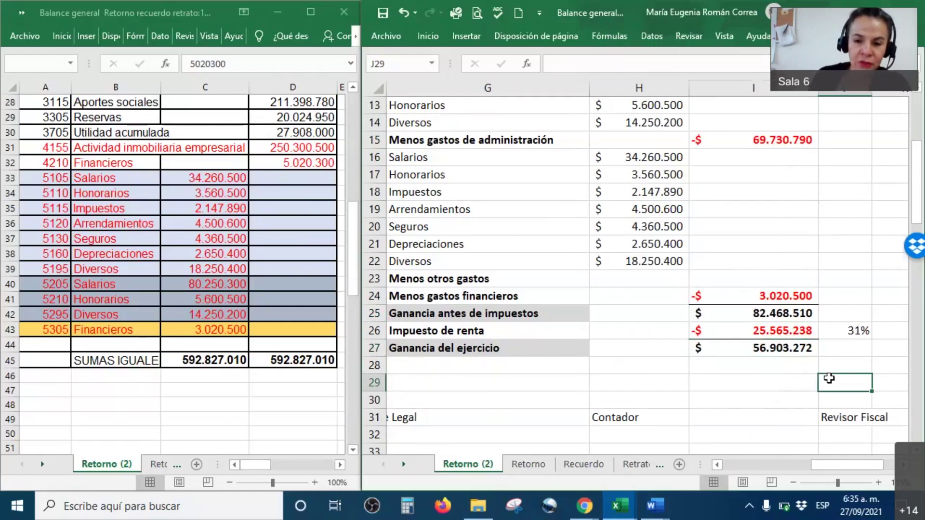
{"action": "left_click", "coordinate": [766, 331]}
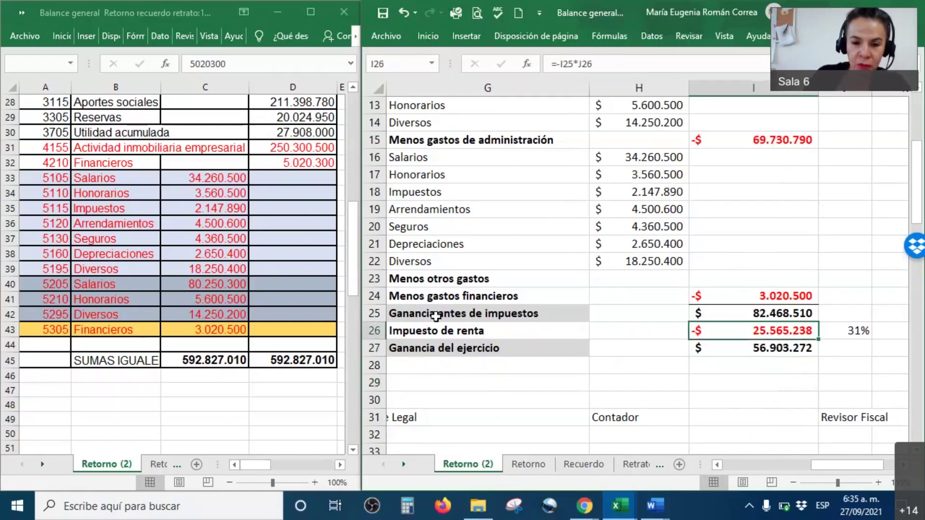
{"action": "left_click", "coordinate": [791, 313]}
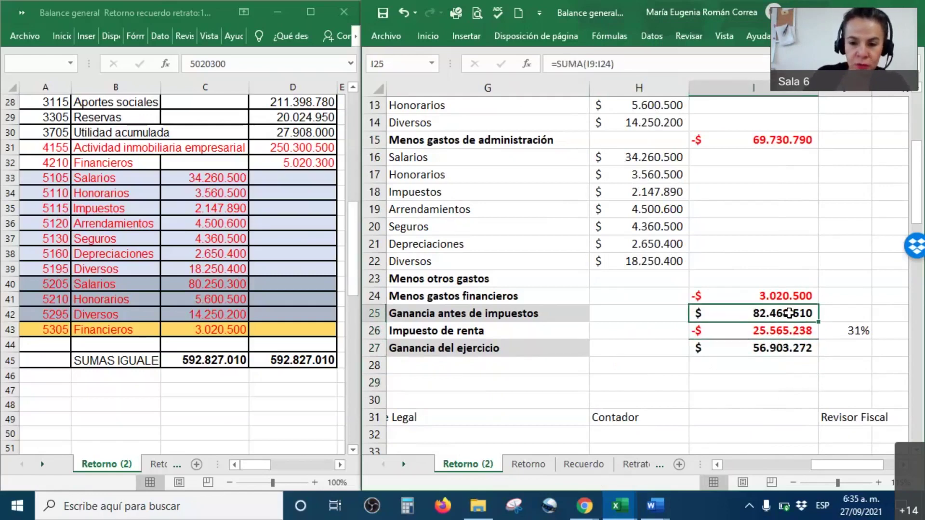
{"action": "left_click", "coordinate": [856, 332]}
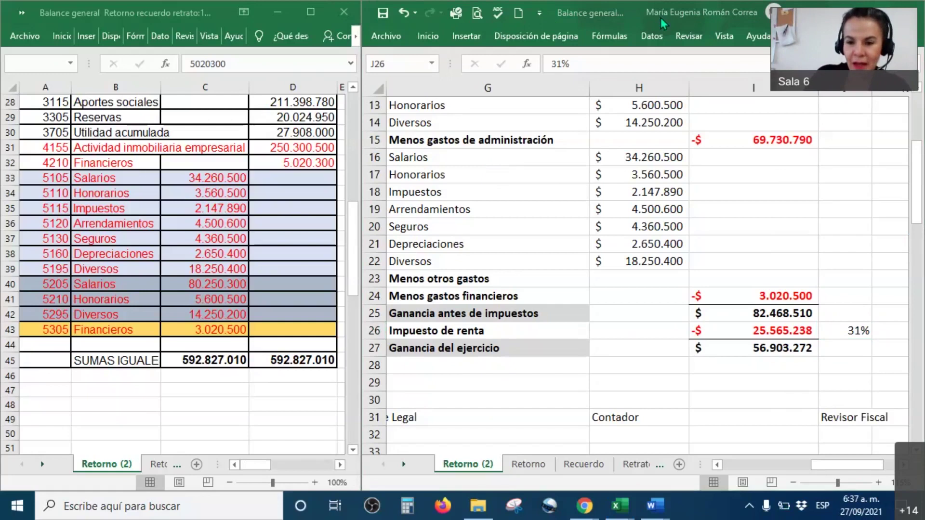
{"action": "mouse_move", "coordinate": [669, 324]}
{"action": "left_mouse_down"}
{"action": "mouse_move", "coordinate": [877, 315]}
{"action": "mouse_move", "coordinate": [766, 363]}
{"action": "mouse_move", "coordinate": [660, 346]}
{"action": "mouse_move", "coordinate": [659, 322]}
{"action": "left_mouse_up"}
{"action": "left_click_drag", "start_coordinate": [537, 332], "coordinate": [559, 313]}
{"action": "left_click", "coordinate": [548, 348]}
{"action": "left_click_drag", "start_coordinate": [547, 350], "coordinate": [574, 335]}
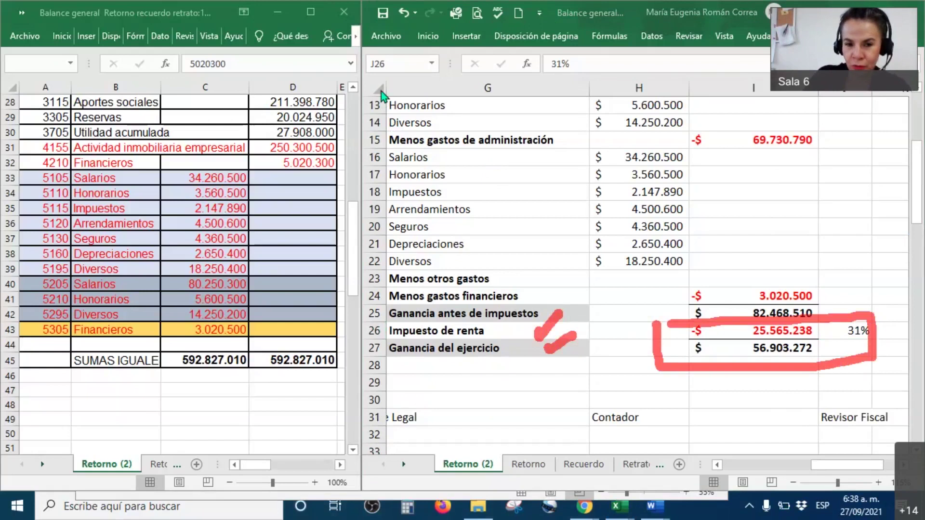
{"action": "left_click", "coordinate": [900, 466]}
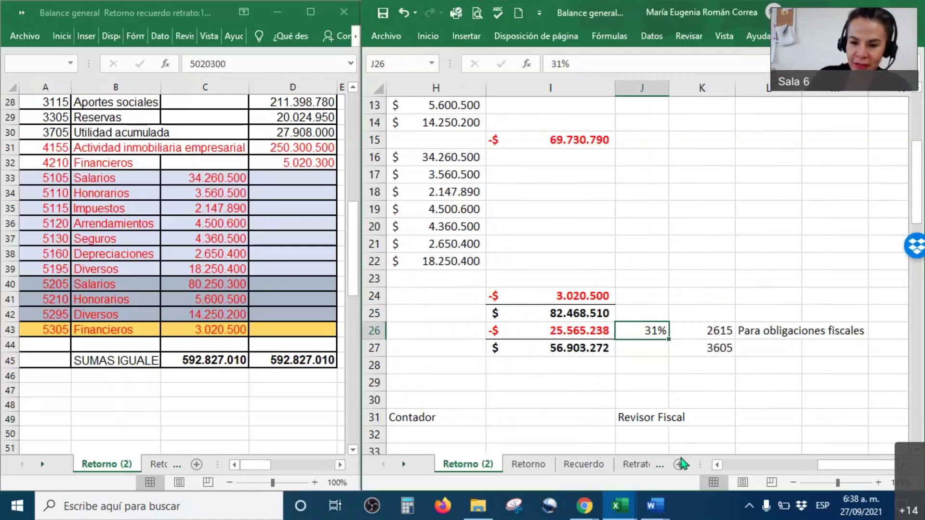
{"action": "left_click_drag", "start_coordinate": [544, 332], "coordinate": [713, 330]}
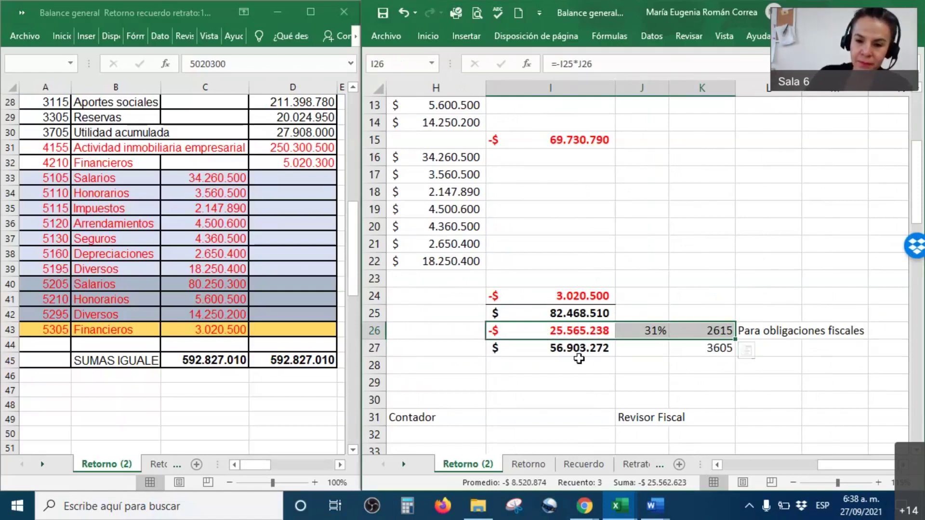
{"action": "left_click_drag", "start_coordinate": [583, 348], "coordinate": [706, 348]}
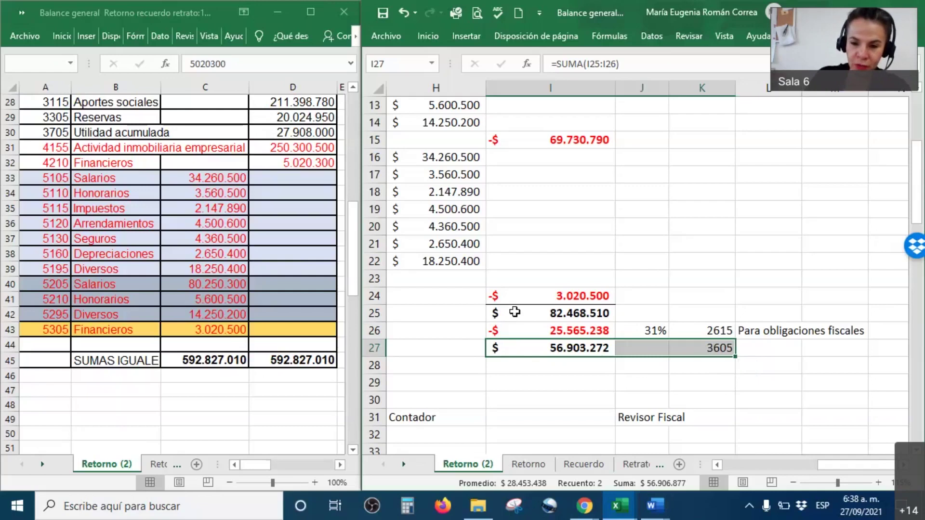
{"action": "left_click_drag", "start_coordinate": [528, 333], "coordinate": [706, 330]}
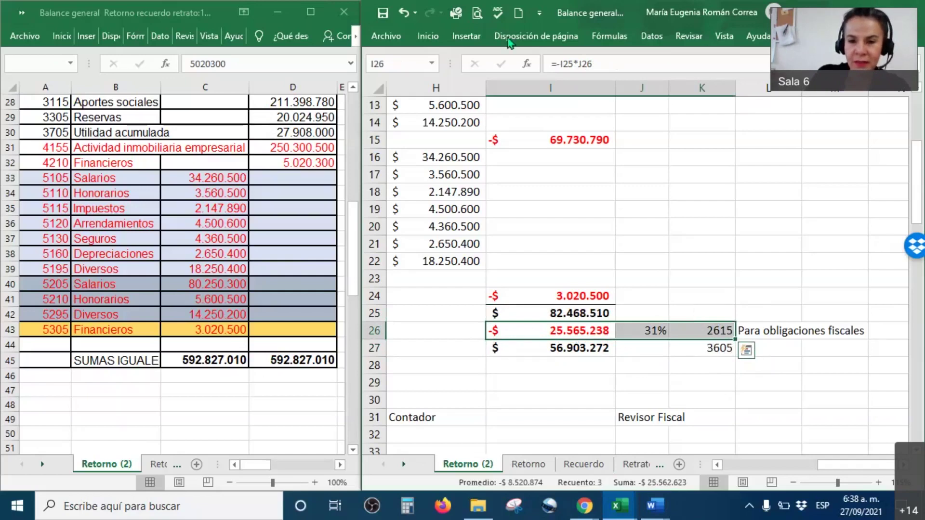
{"action": "scroll", "coordinate": [502, 154], "scroll_direction": "down", "scroll_amount": 2}
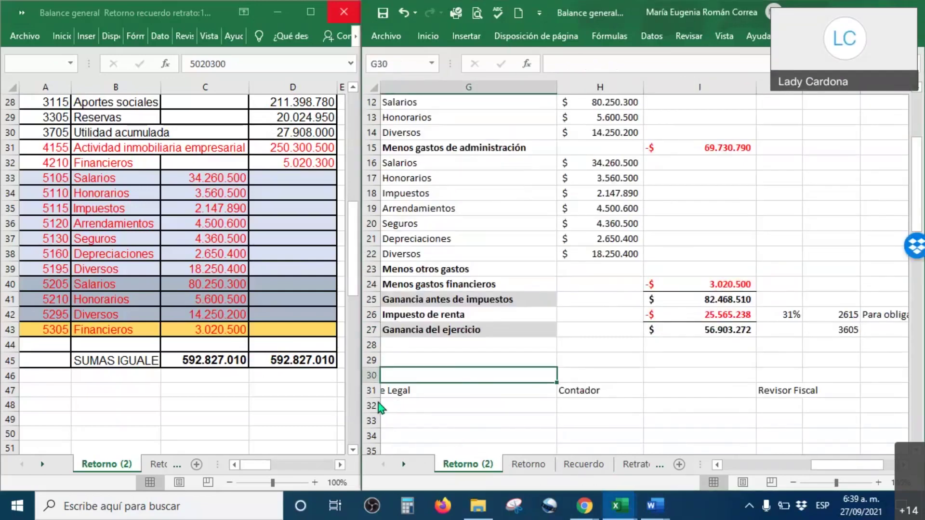
Enter the legal representative's and the accountant's names on the row 30 signature lines.
{"action": "key", "text": "Left"}
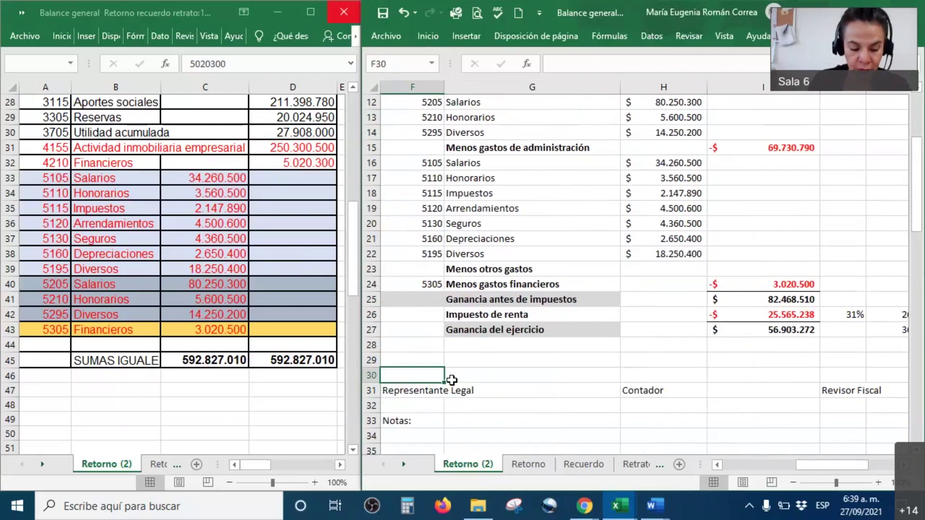
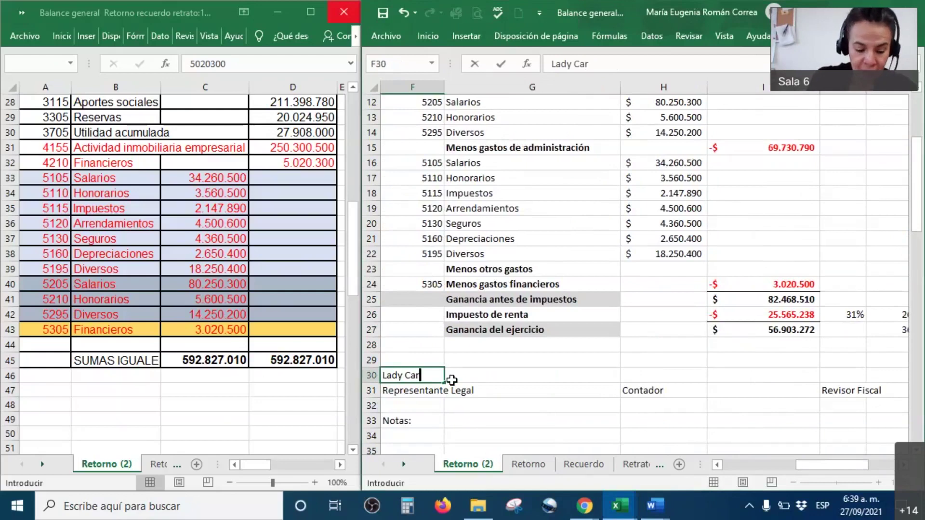
{"action": "key", "text": "Tab"}
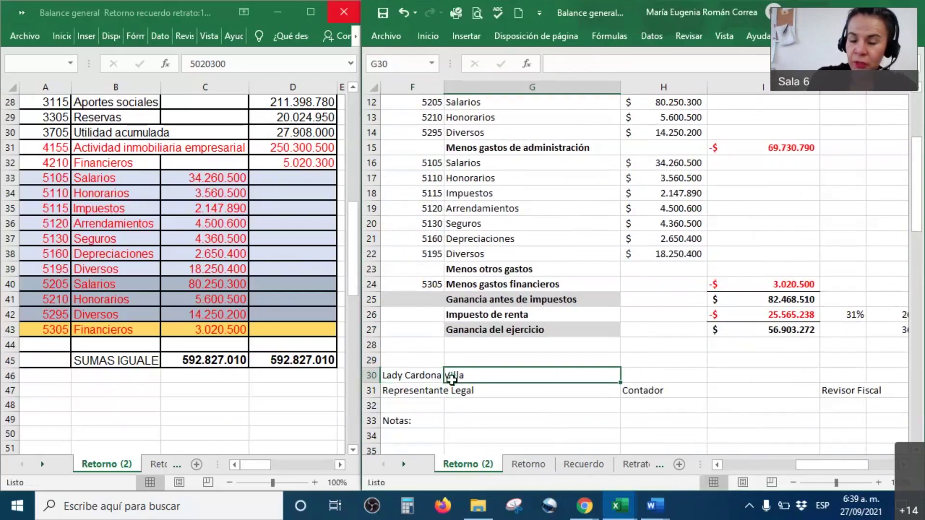
{"action": "key", "text": "Tab"}
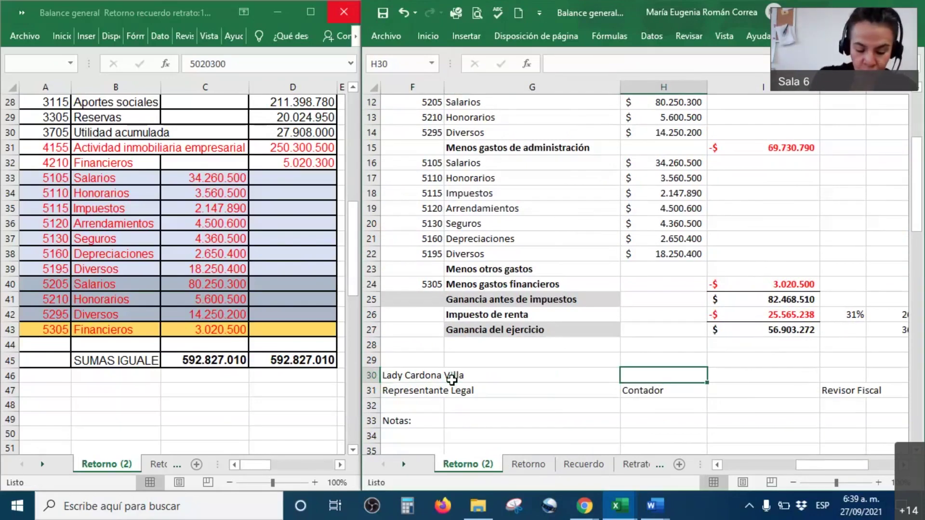
{"action": "key", "text": "Tab"}
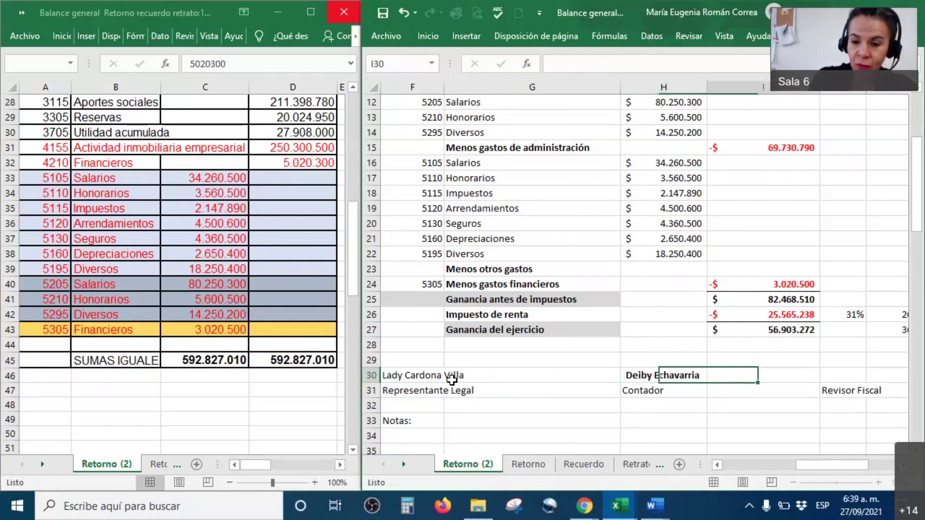
Enter the fiscal auditor's full name in the next signature cell, correcting typos.
{"action": "key", "text": "Tab"}
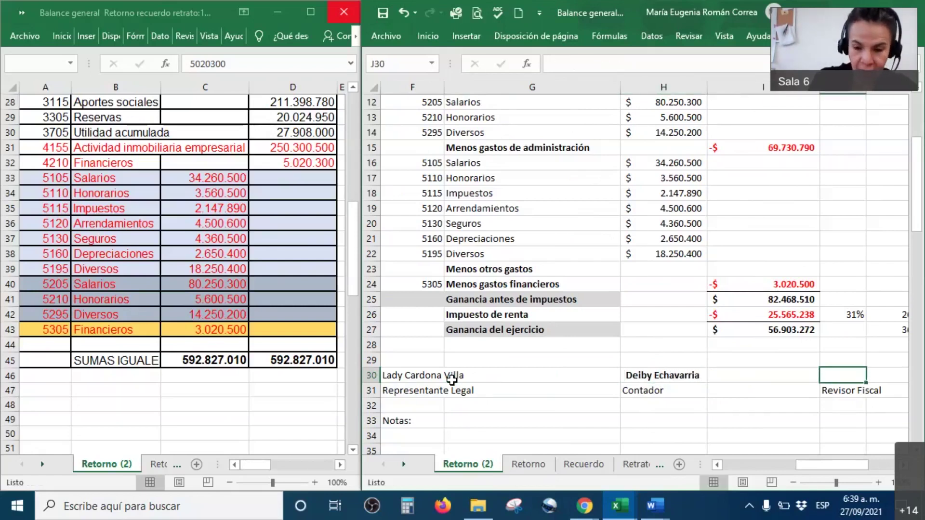
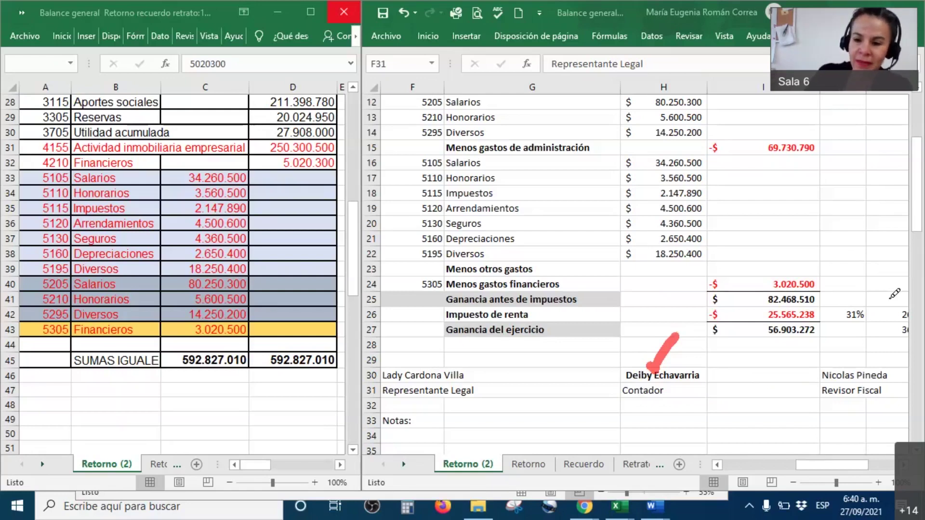
{"action": "left_click_drag", "start_coordinate": [830, 355], "coordinate": [872, 347]}
{"action": "mouse_move", "coordinate": [768, 371]}
{"action": "left_mouse_down"}
{"action": "mouse_move", "coordinate": [771, 359]}
{"action": "mouse_move", "coordinate": [687, 303]}
{"action": "mouse_move", "coordinate": [622, 345]}
{"action": "mouse_move", "coordinate": [627, 358]}
{"action": "left_mouse_up"}
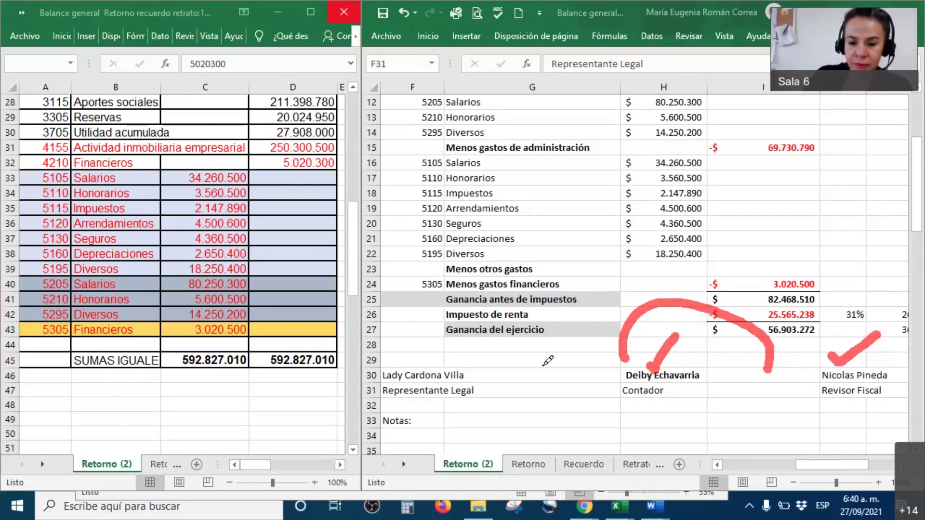
{"action": "mouse_move", "coordinate": [429, 347]}
{"action": "left_mouse_down"}
{"action": "mouse_move", "coordinate": [445, 351]}
{"action": "mouse_move", "coordinate": [501, 296]}
{"action": "left_mouse_up"}
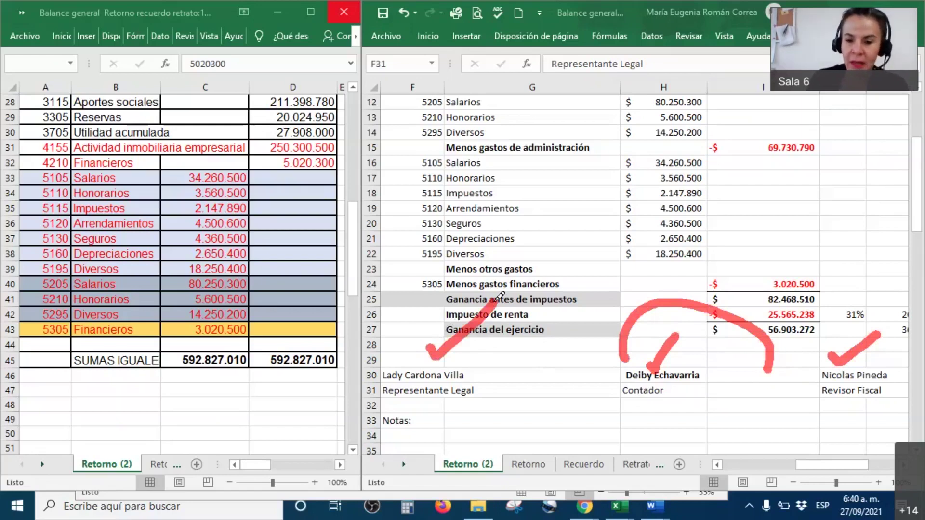
{"action": "left_click_drag", "start_coordinate": [479, 399], "coordinate": [528, 385]}
{"action": "mouse_move", "coordinate": [672, 402]}
{"action": "left_mouse_down"}
{"action": "mouse_move", "coordinate": [678, 414]}
{"action": "mouse_move", "coordinate": [709, 391]}
{"action": "left_mouse_up"}
{"action": "mouse_move", "coordinate": [783, 396]}
{"action": "left_mouse_down"}
{"action": "mouse_move", "coordinate": [791, 408]}
{"action": "mouse_move", "coordinate": [849, 381]}
{"action": "left_mouse_up"}
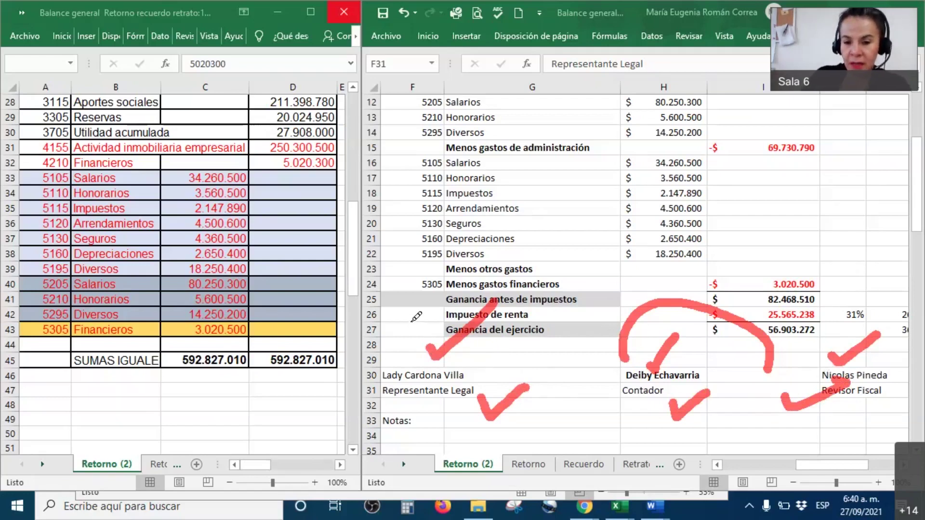
{"action": "left_click_drag", "start_coordinate": [409, 320], "coordinate": [467, 286]}
{"action": "left_click_drag", "start_coordinate": [686, 273], "coordinate": [729, 241]}
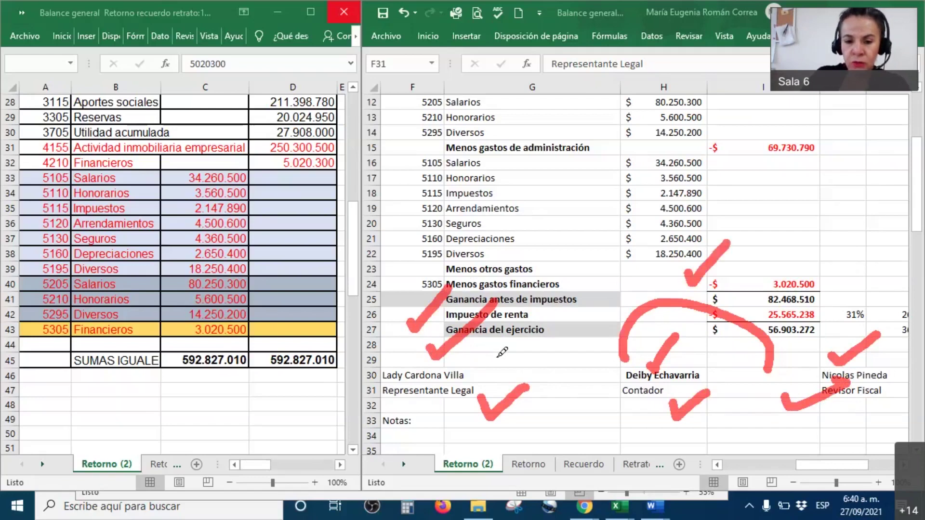
{"action": "left_click_drag", "start_coordinate": [471, 354], "coordinate": [556, 308]}
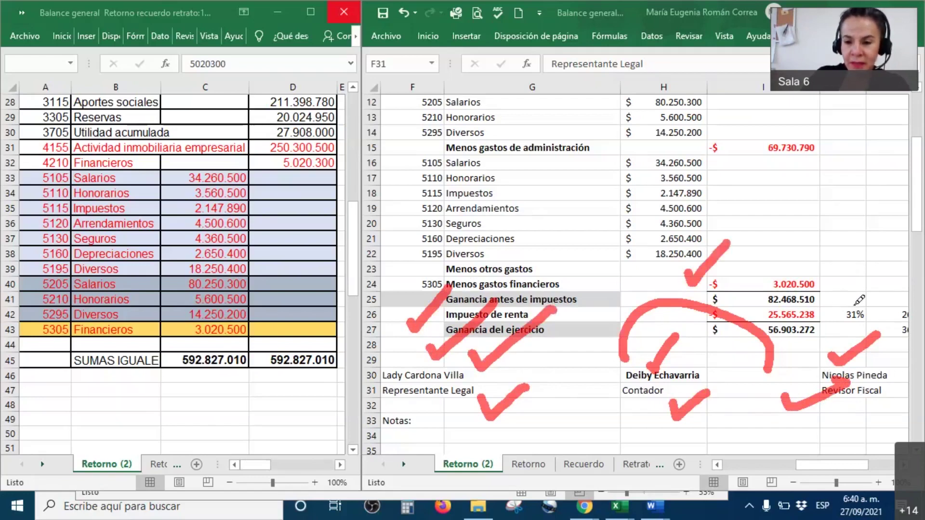
{"action": "left_click_drag", "start_coordinate": [847, 290], "coordinate": [904, 248]}
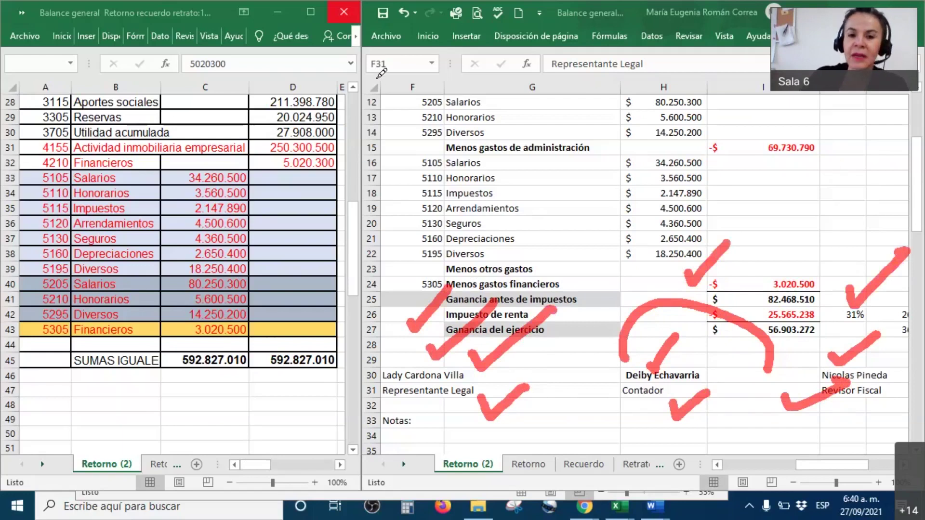
{"action": "left_click", "coordinate": [479, 376]}
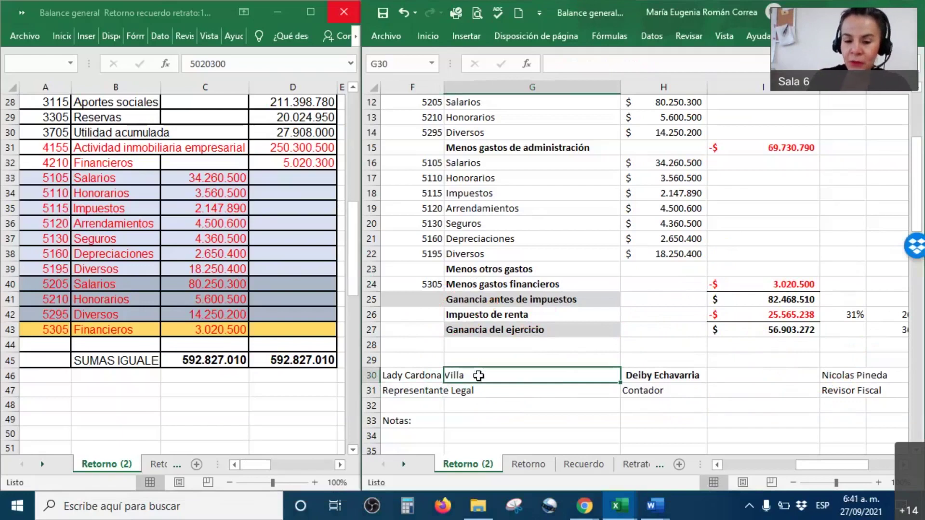
{"action": "left_click_drag", "start_coordinate": [420, 389], "coordinate": [843, 359]}
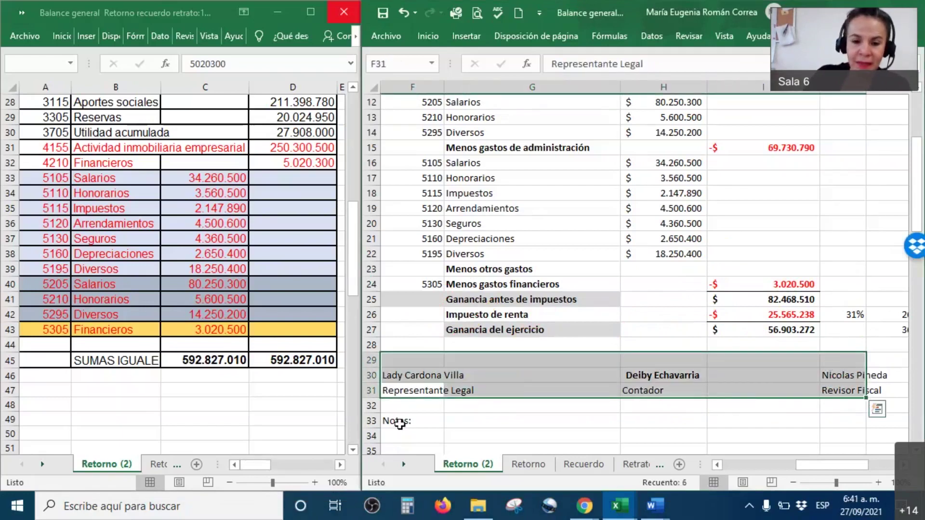
{"action": "left_click", "coordinate": [400, 422]}
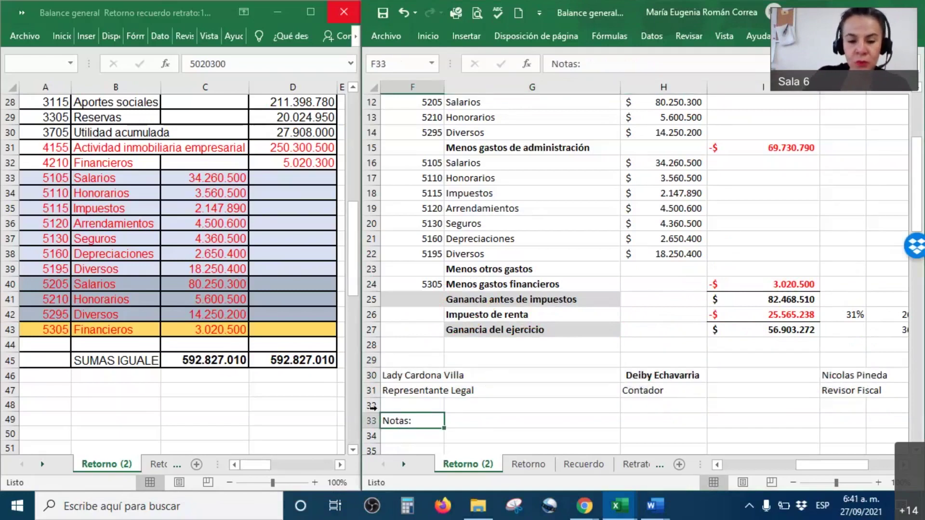
{"action": "scroll", "coordinate": [487, 361], "scroll_direction": "up", "scroll_amount": 3}
{"action": "left_click_drag", "start_coordinate": [453, 241], "coordinate": [674, 270]}
{"action": "left_click_drag", "start_coordinate": [489, 166], "coordinate": [539, 179]}
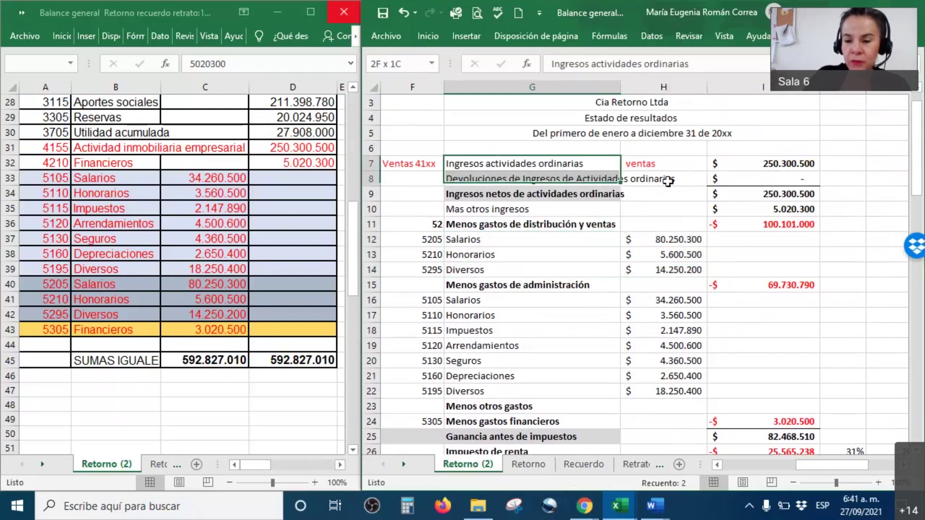
{"action": "left_click_drag", "start_coordinate": [668, 182], "coordinate": [795, 182]}
{"action": "left_click_drag", "start_coordinate": [578, 212], "coordinate": [796, 214]}
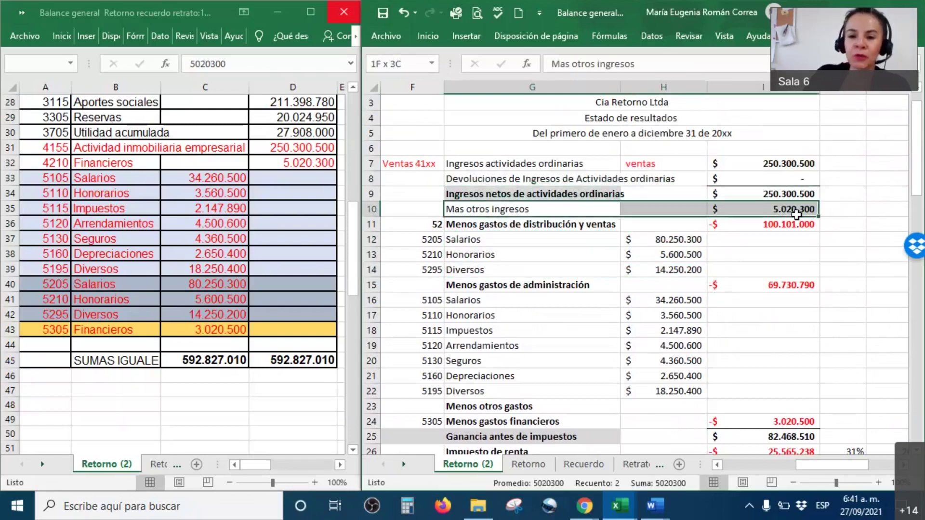
{"action": "scroll", "coordinate": [796, 215], "scroll_direction": "down", "scroll_amount": 4}
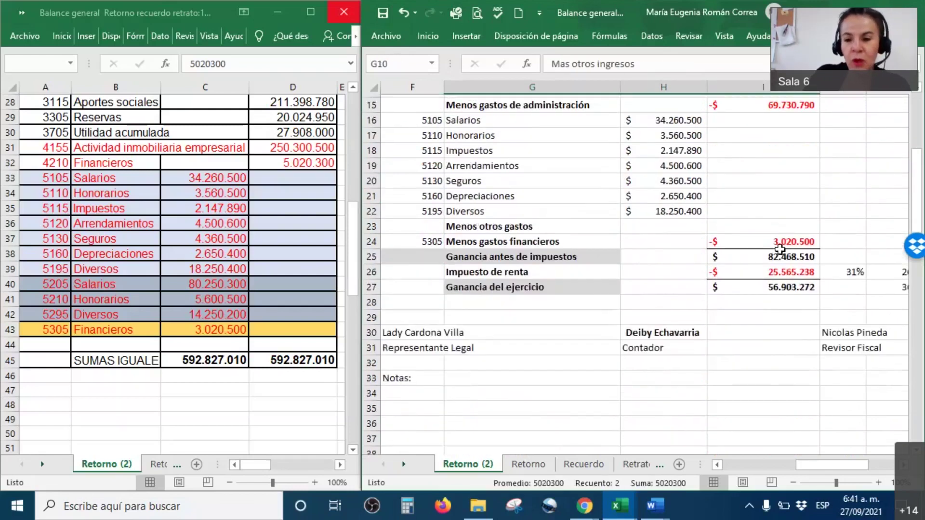
{"action": "left_click_drag", "start_coordinate": [778, 288], "coordinate": [674, 288]}
{"action": "left_click_drag", "start_coordinate": [598, 288], "coordinate": [497, 239]}
{"action": "left_click", "coordinate": [405, 376]}
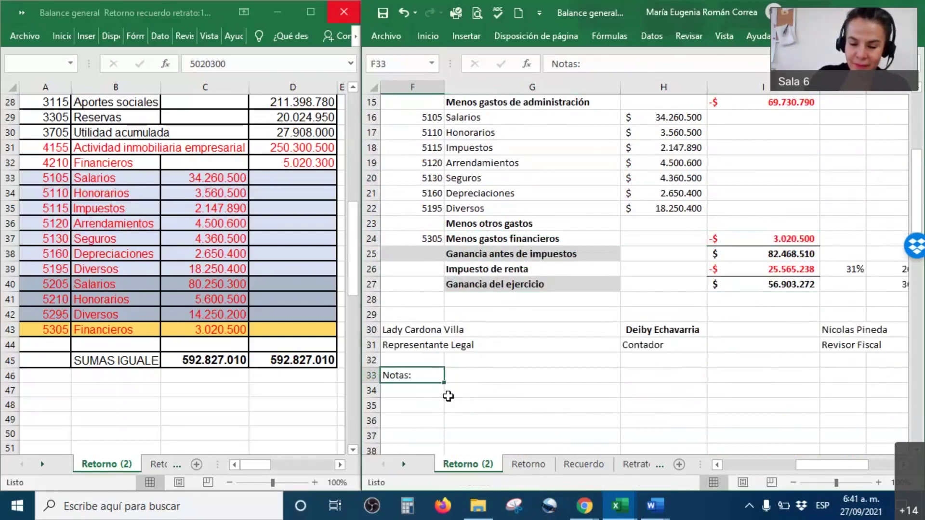
{"action": "scroll", "coordinate": [521, 353], "scroll_direction": "down", "scroll_amount": 4}
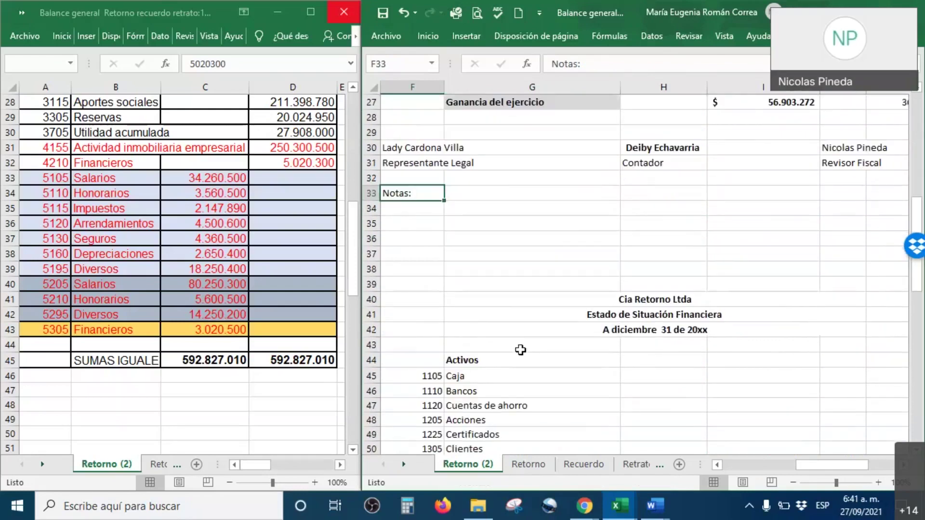
{"action": "scroll", "coordinate": [542, 294], "scroll_direction": "up", "scroll_amount": 1}
{"action": "scroll", "coordinate": [542, 293], "scroll_direction": "down", "scroll_amount": 5}
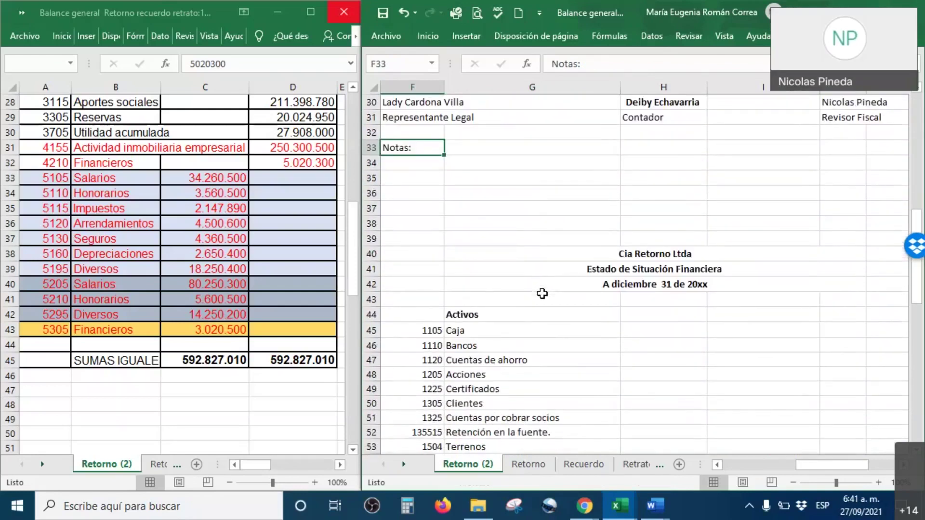
{"action": "scroll", "coordinate": [542, 294], "scroll_direction": "down", "scroll_amount": 1}
{"action": "scroll", "coordinate": [542, 293], "scroll_direction": "up", "scroll_amount": 1}
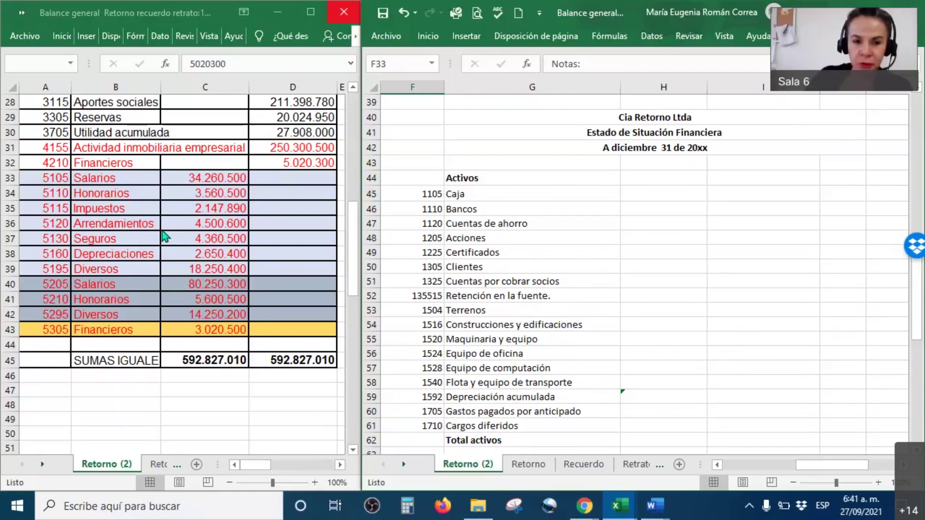
{"action": "scroll", "coordinate": [168, 239], "scroll_direction": "up", "scroll_amount": 9}
{"action": "scroll", "coordinate": [168, 239], "scroll_direction": "down", "scroll_amount": 1}
{"action": "scroll", "coordinate": [52, 129], "scroll_direction": "up", "scroll_amount": 1}
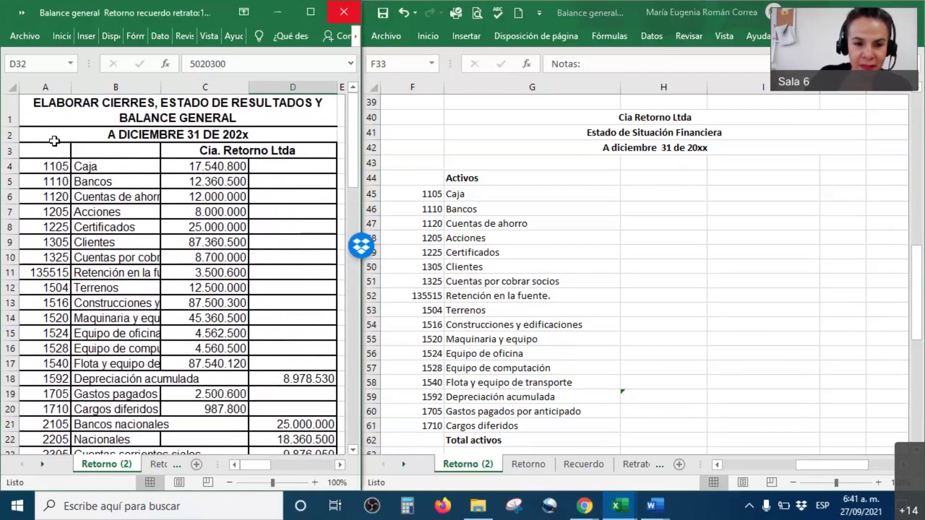
{"action": "left_click_drag", "start_coordinate": [47, 163], "coordinate": [283, 414]}
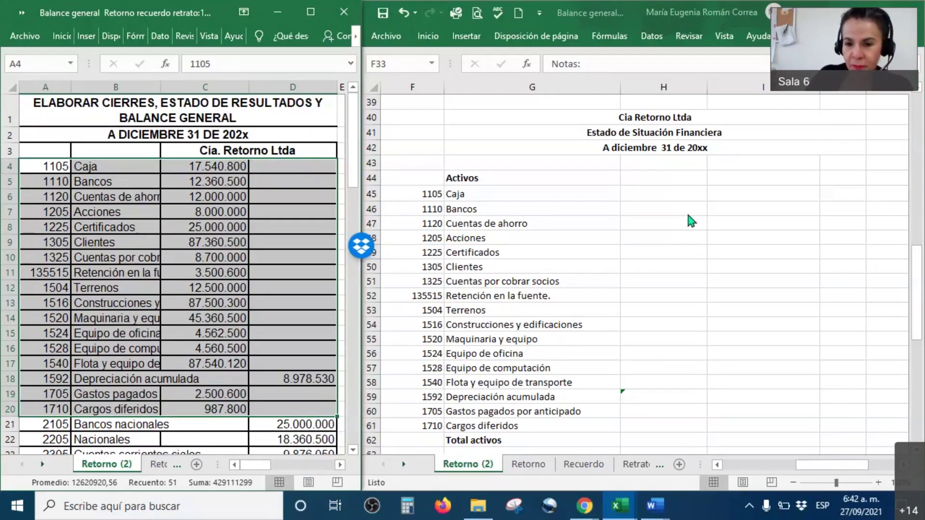
Make the linked asset amounts H45:H61 visible, Caja $ 17.540.800 through Cargos diferidos $ 987.800.
{"action": "left_click", "coordinate": [655, 193]}
{"action": "left_click_drag", "start_coordinate": [661, 239], "coordinate": [665, 423]}
{"action": "right_click", "coordinate": [665, 424]}
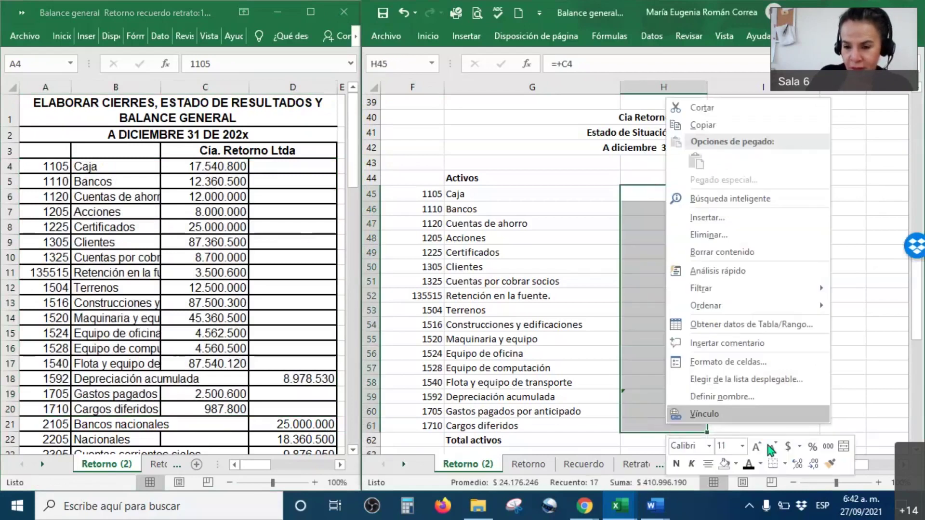
{"action": "left_click", "coordinate": [748, 464]}
Colour the accumulated depreciation amount -$ 8.978.530 in H59 red.
{"action": "left_click", "coordinate": [680, 399]}
{"action": "right_click", "coordinate": [680, 399]}
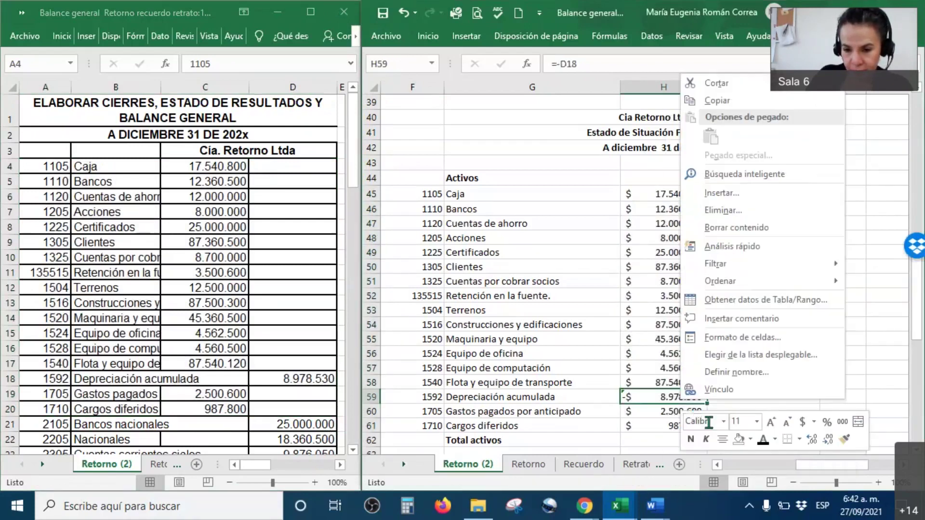
{"action": "left_click", "coordinate": [774, 439]}
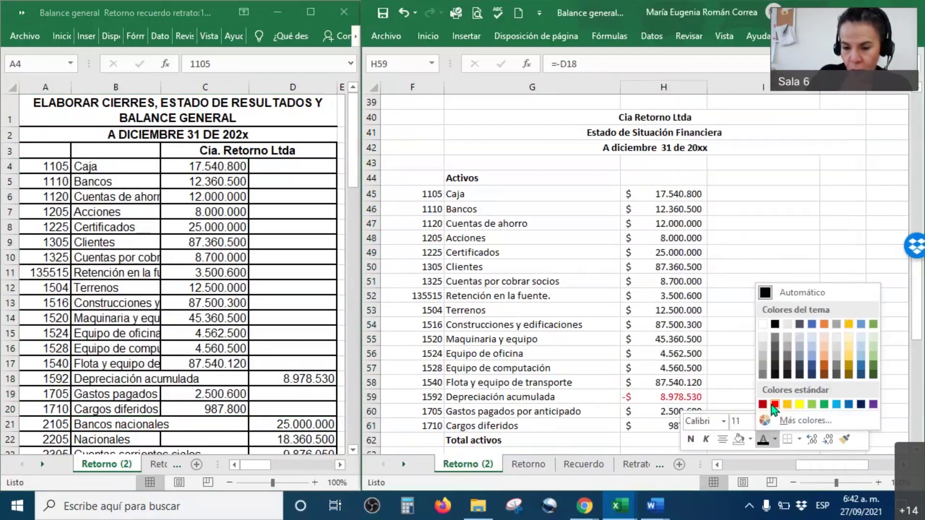
{"action": "left_click", "coordinate": [775, 404]}
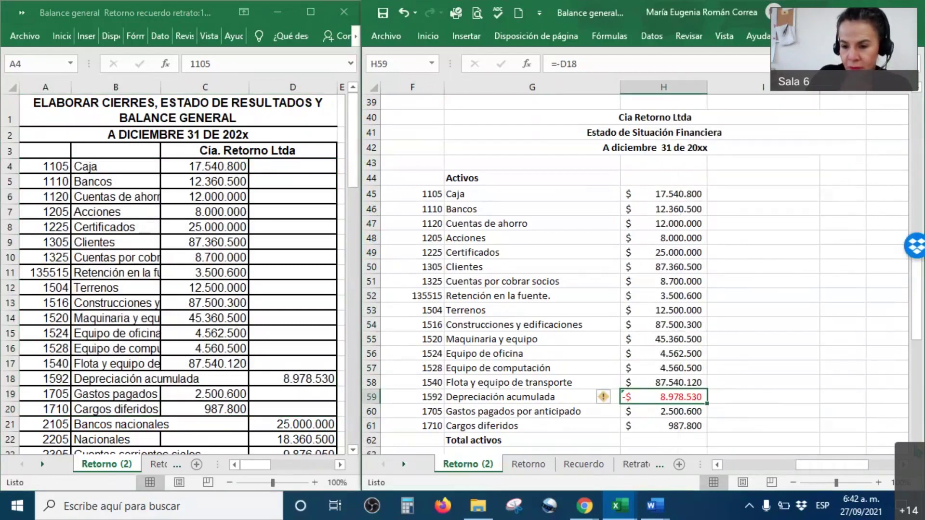
{"action": "scroll", "coordinate": [912, 434], "scroll_direction": "down", "scroll_amount": 2}
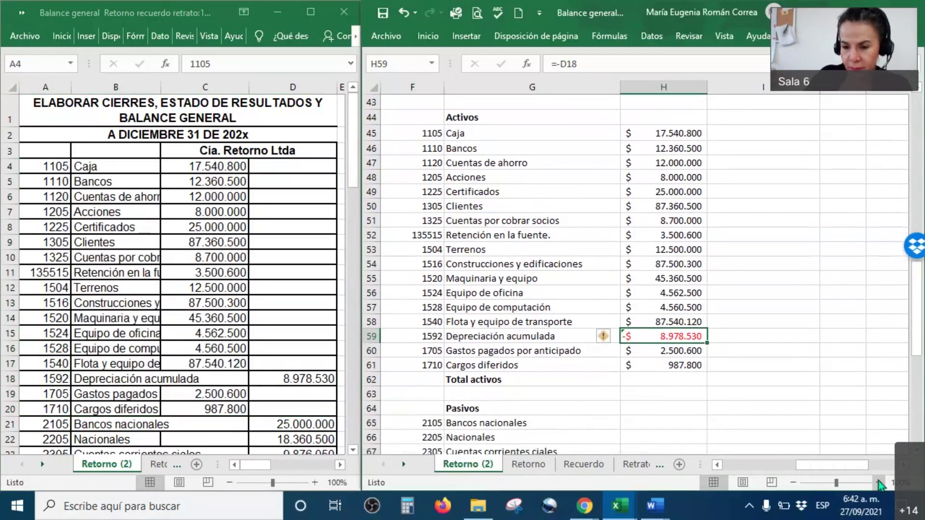
{"action": "left_click", "coordinate": [879, 482]}
{"action": "left_click_drag", "start_coordinate": [829, 465], "coordinate": [816, 475]}
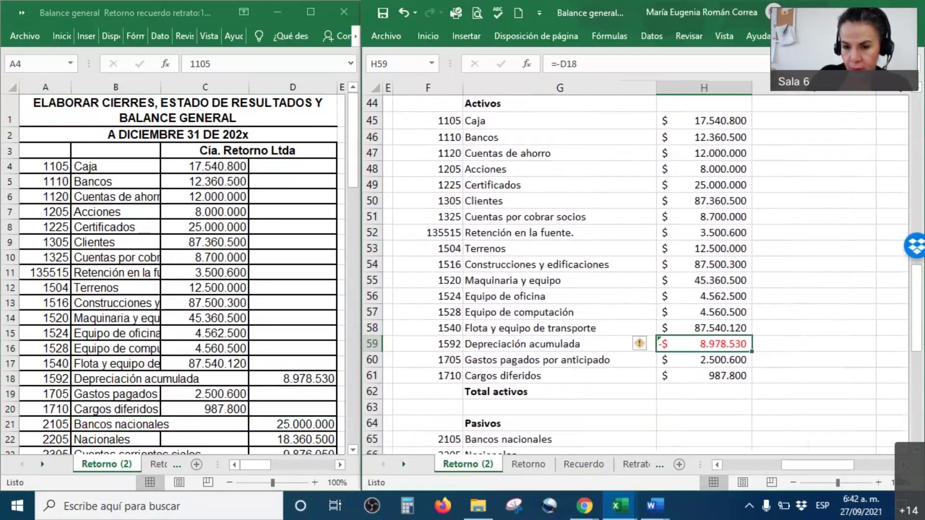
{"action": "left_click", "coordinate": [878, 482]}
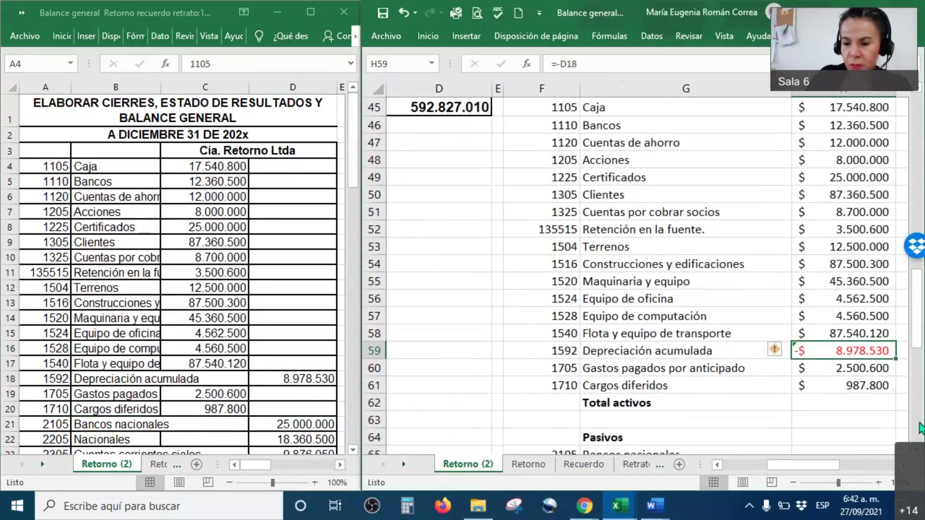
Set a custom zoom of 110% for the balance sheet.
{"action": "left_click", "coordinate": [891, 483]}
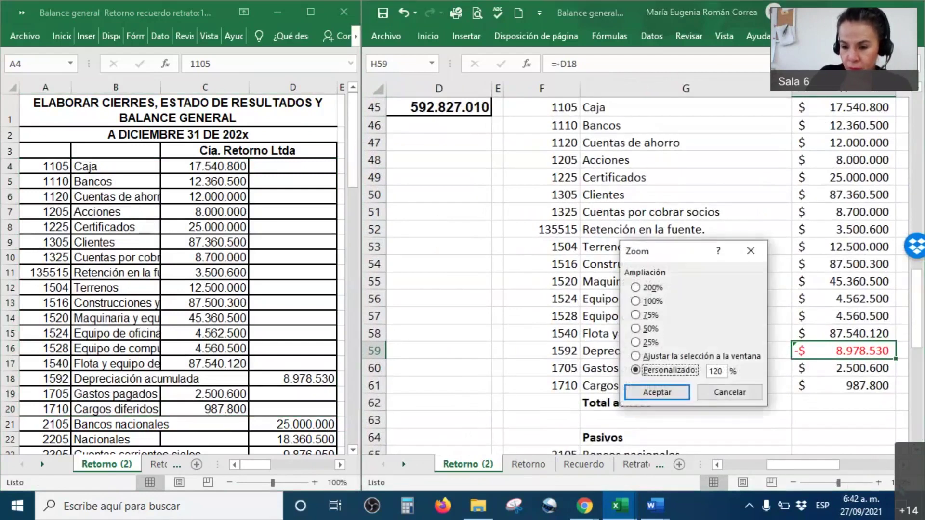
{"action": "left_click", "coordinate": [716, 371]}
{"action": "double_click", "coordinate": [715, 372]}
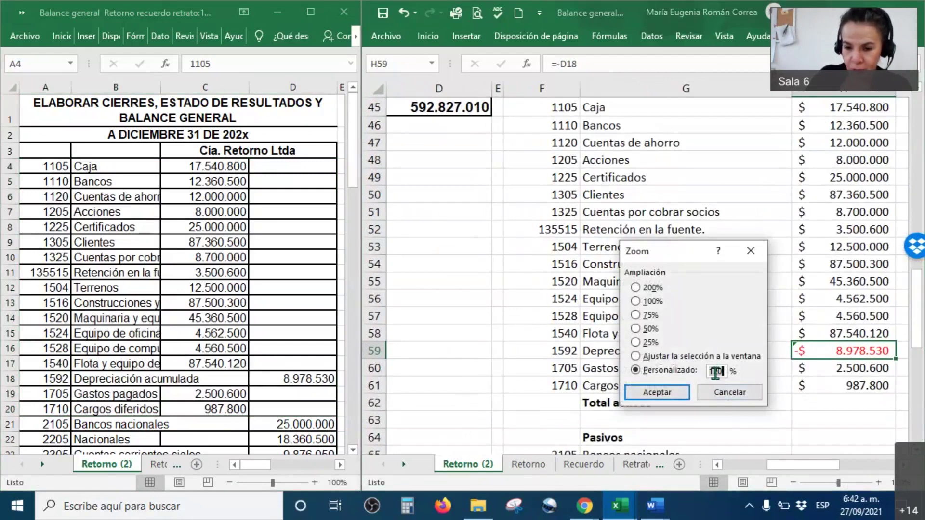
{"action": "type", "text": "110"}
{"action": "key", "text": "Return"}
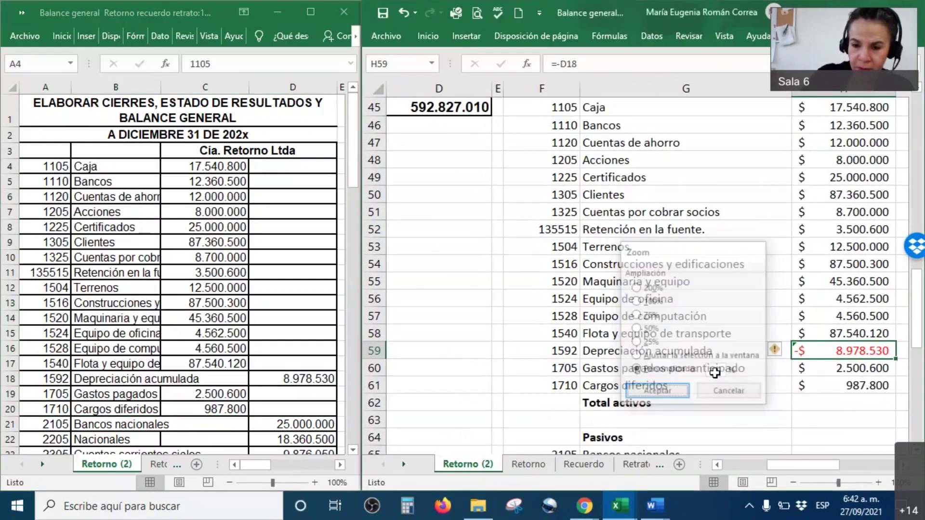
Ink-mark the trial balance asset amounts, depreciation 8.978.530, the statement heading and H59's negative value.
{"action": "left_click", "coordinate": [921, 93]}
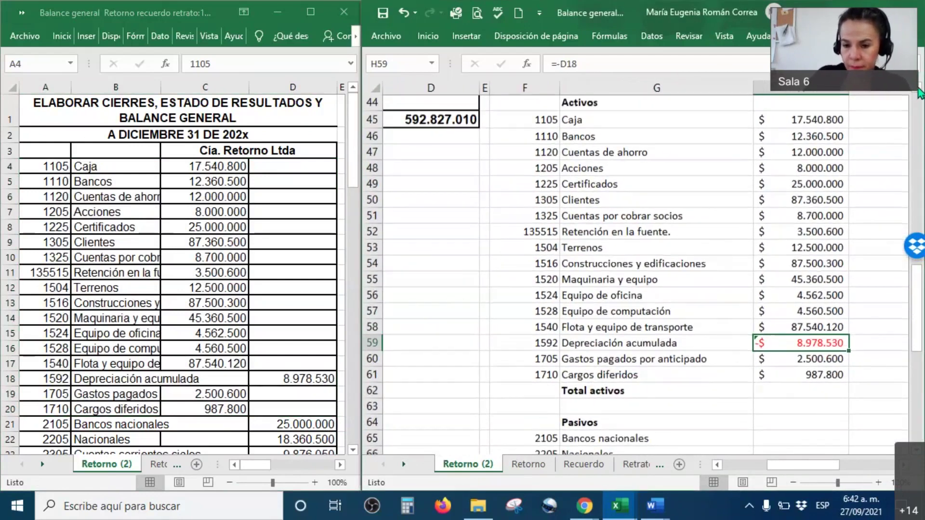
{"action": "left_click", "coordinate": [906, 470]}
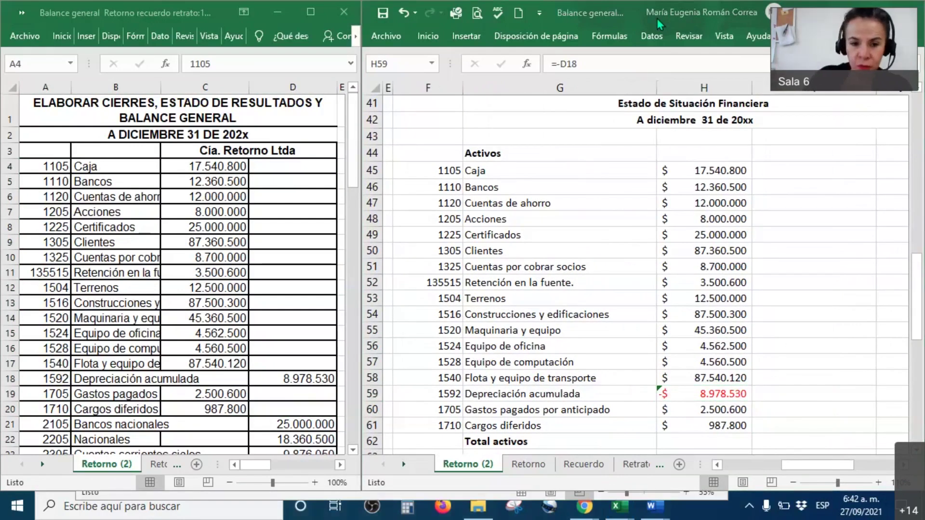
{"action": "left_click_drag", "start_coordinate": [246, 172], "coordinate": [211, 220]}
{"action": "mouse_move", "coordinate": [230, 359]}
{"action": "left_mouse_down"}
{"action": "mouse_move", "coordinate": [196, 406]}
{"action": "mouse_move", "coordinate": [256, 375]}
{"action": "mouse_move", "coordinate": [289, 395]}
{"action": "mouse_move", "coordinate": [336, 398]}
{"action": "mouse_move", "coordinate": [349, 360]}
{"action": "mouse_move", "coordinate": [251, 362]}
{"action": "left_mouse_up"}
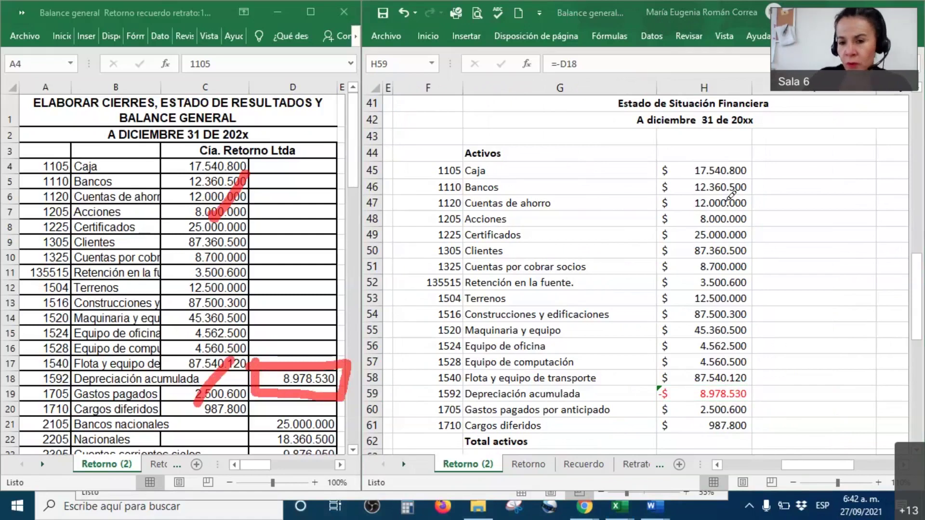
{"action": "mouse_move", "coordinate": [762, 142]}
{"action": "left_mouse_down"}
{"action": "mouse_move", "coordinate": [765, 154]}
{"action": "mouse_move", "coordinate": [803, 117]}
{"action": "left_mouse_up"}
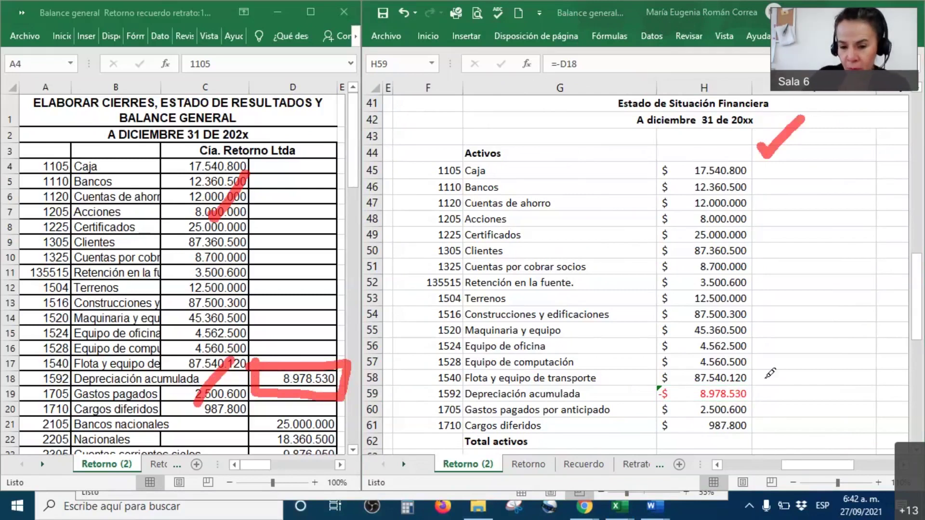
{"action": "mouse_move", "coordinate": [633, 386]}
{"action": "left_mouse_down"}
{"action": "mouse_move", "coordinate": [631, 400]}
{"action": "mouse_move", "coordinate": [764, 409]}
{"action": "mouse_move", "coordinate": [763, 384]}
{"action": "mouse_move", "coordinate": [618, 388]}
{"action": "left_mouse_up"}
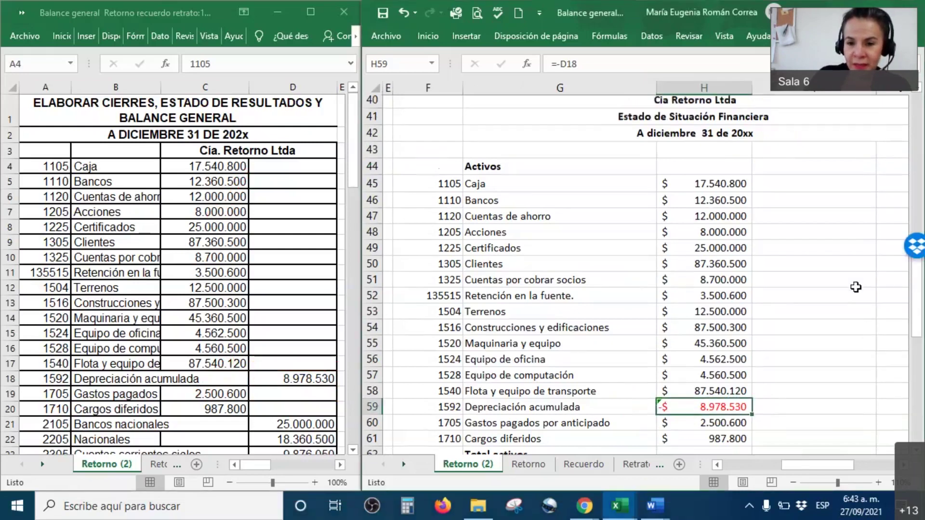
Review the statement heading, the Terrenos row and the trial balance asset accounts A4:D20.
{"action": "scroll", "coordinate": [553, 116], "scroll_direction": "up", "scroll_amount": 1}
{"action": "left_click_drag", "start_coordinate": [650, 136], "coordinate": [718, 167]}
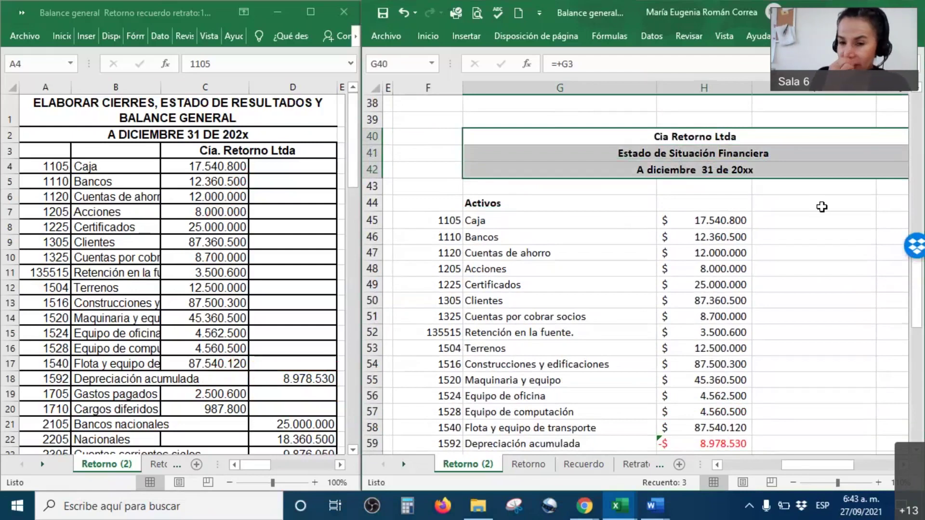
{"action": "left_click", "coordinate": [587, 174]}
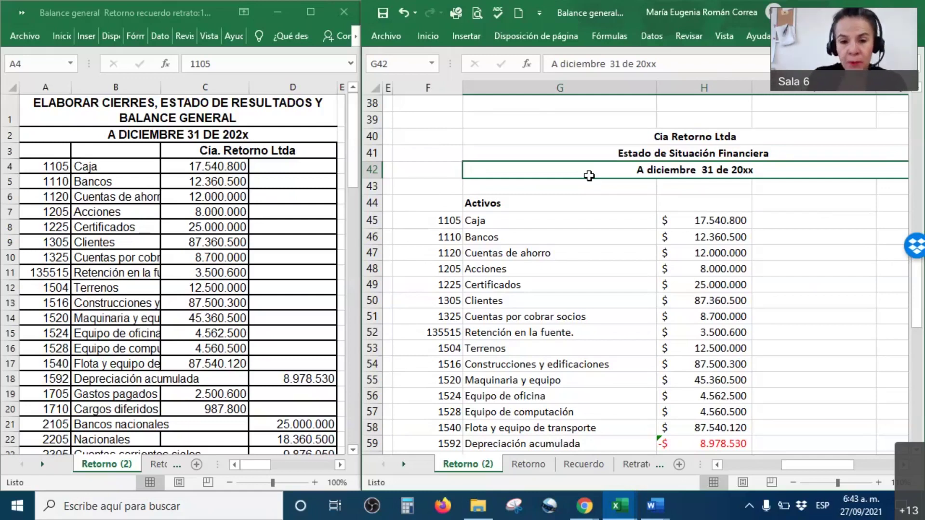
{"action": "left_click_drag", "start_coordinate": [448, 348], "coordinate": [713, 353]}
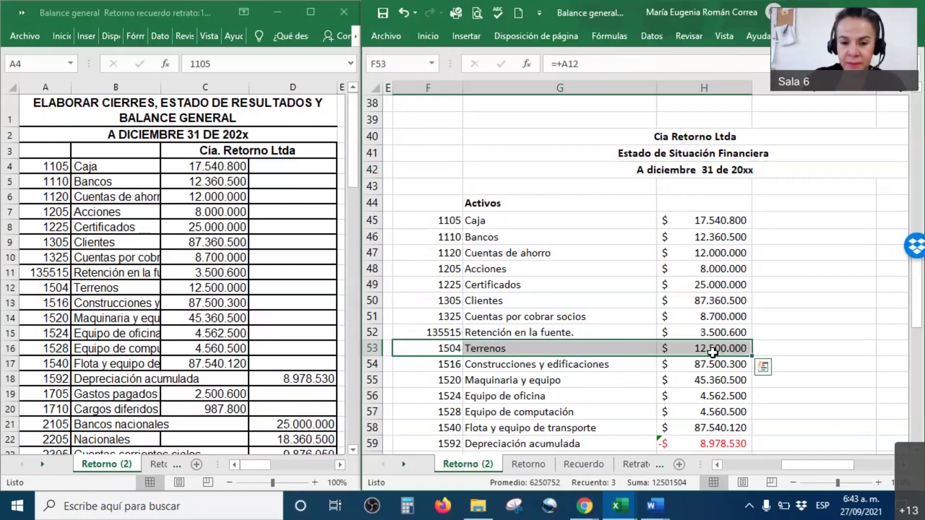
{"action": "left_click", "coordinate": [853, 364]}
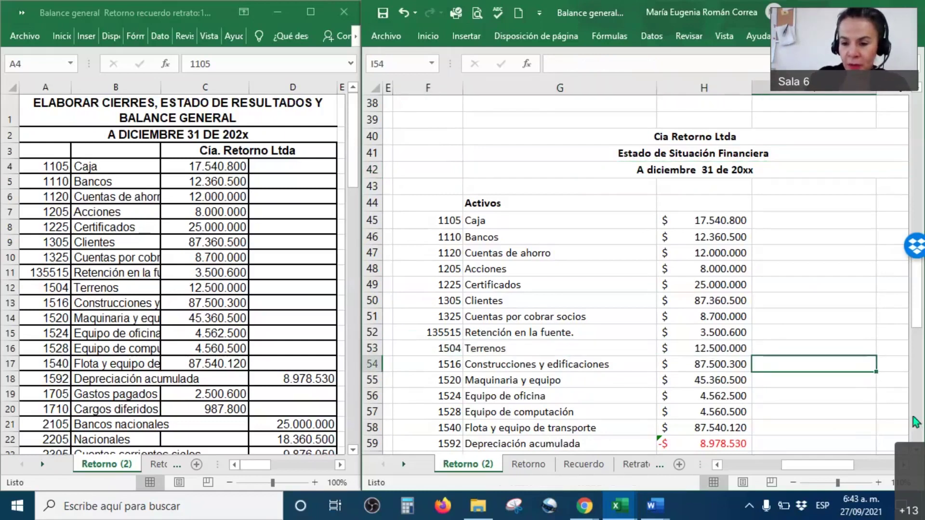
{"action": "scroll", "coordinate": [852, 364], "scroll_direction": "down", "scroll_amount": 1}
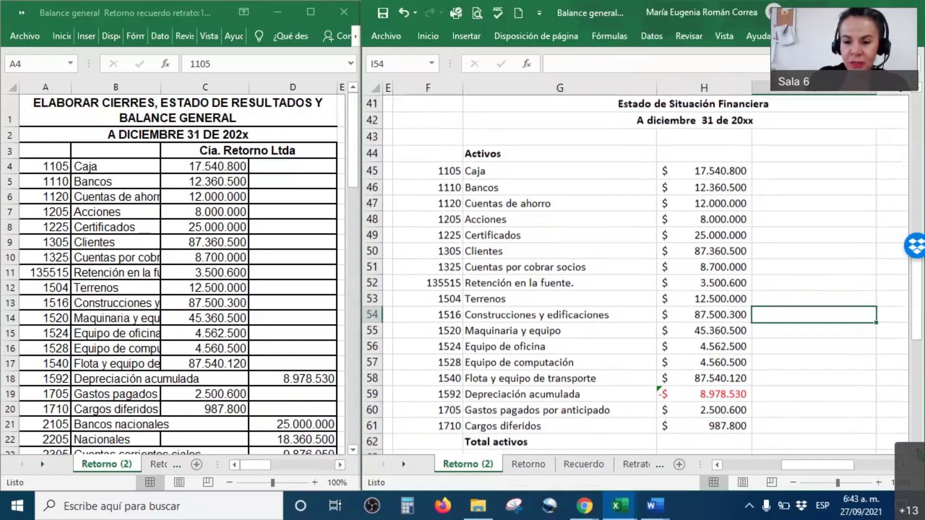
{"action": "left_click", "coordinate": [794, 483]}
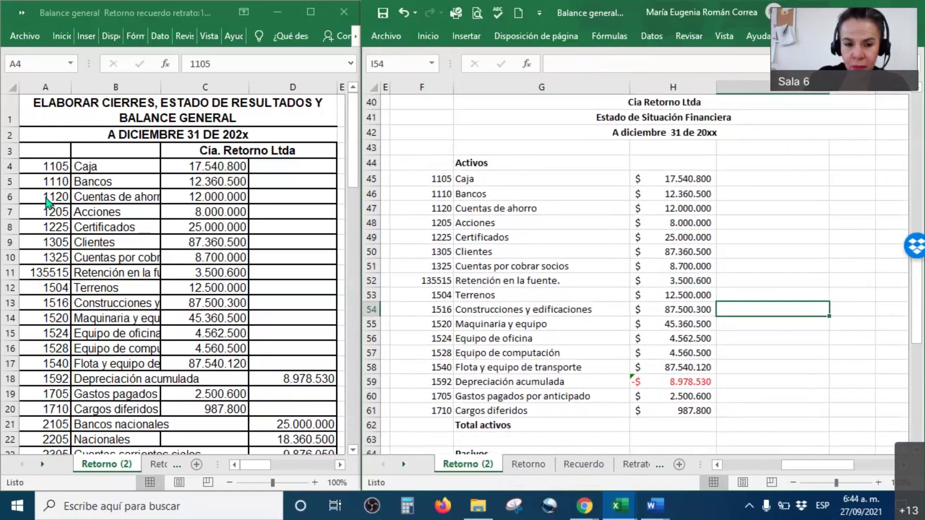
{"action": "mouse_move", "coordinate": [49, 165]}
{"action": "left_mouse_down"}
{"action": "mouse_move", "coordinate": [271, 262]}
{"action": "mouse_move", "coordinate": [296, 347]}
{"action": "mouse_move", "coordinate": [298, 404]}
{"action": "left_mouse_up"}
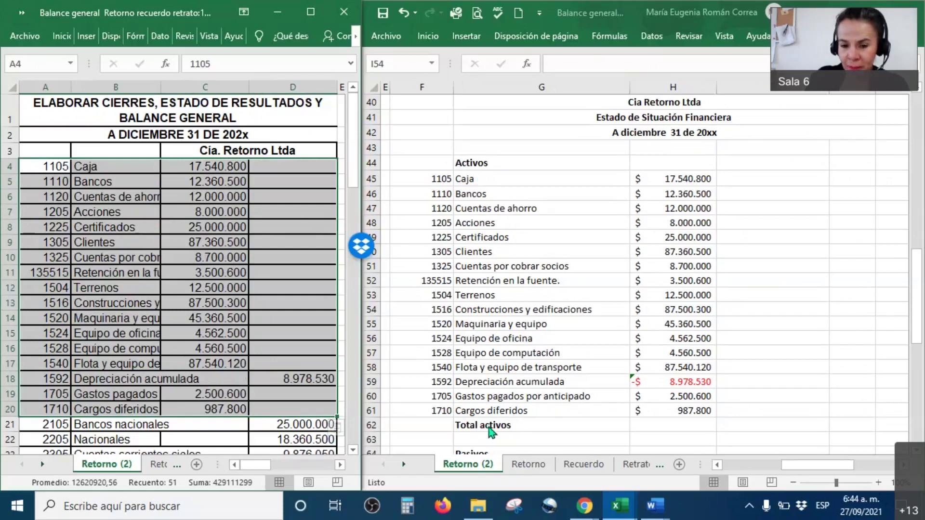
Set the Total activos cell I62 font to Automático so $ 410.996.190 shows in black.
{"action": "left_click", "coordinate": [760, 421]}
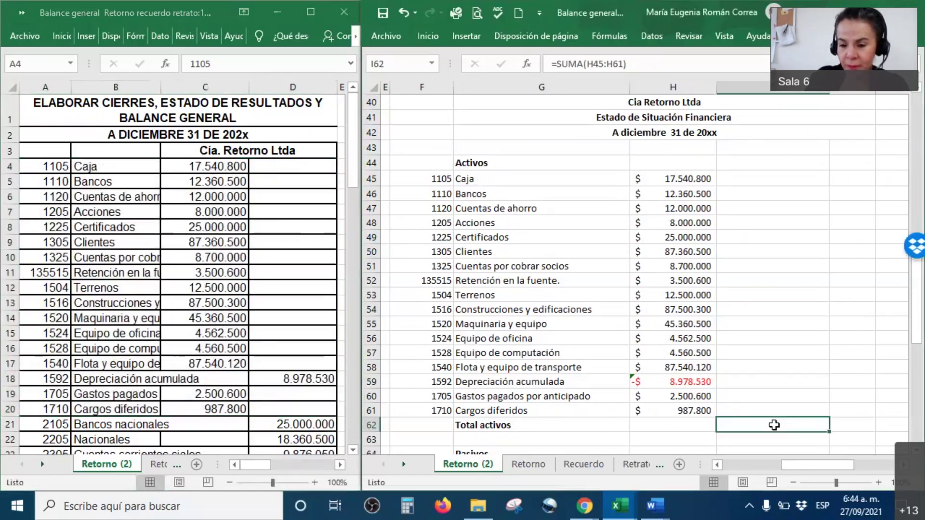
{"action": "right_click", "coordinate": [773, 424]}
{"action": "left_click", "coordinate": [680, 465]}
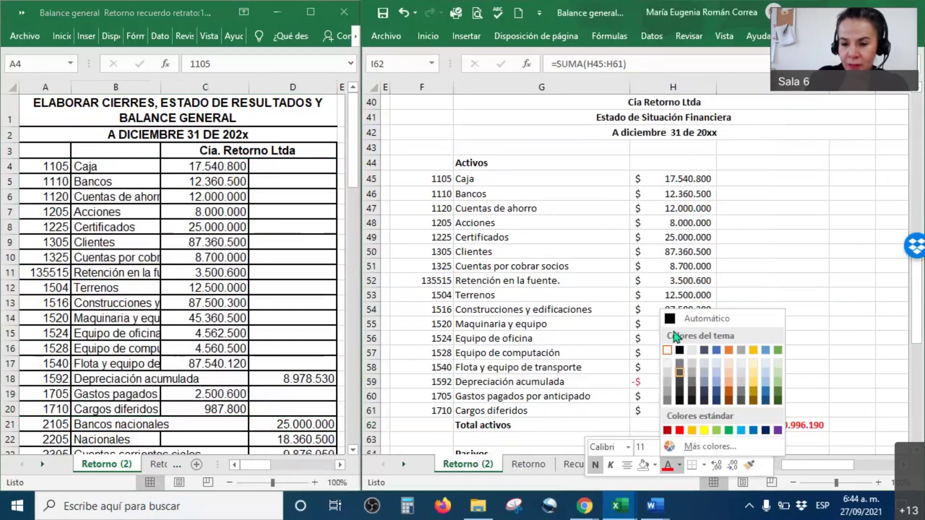
{"action": "left_click", "coordinate": [673, 319]}
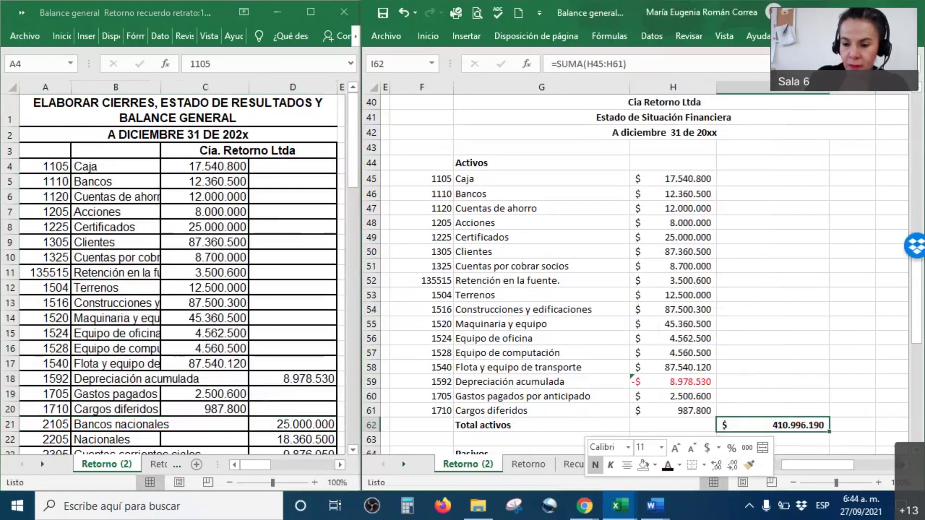
{"action": "left_click", "coordinate": [892, 440]}
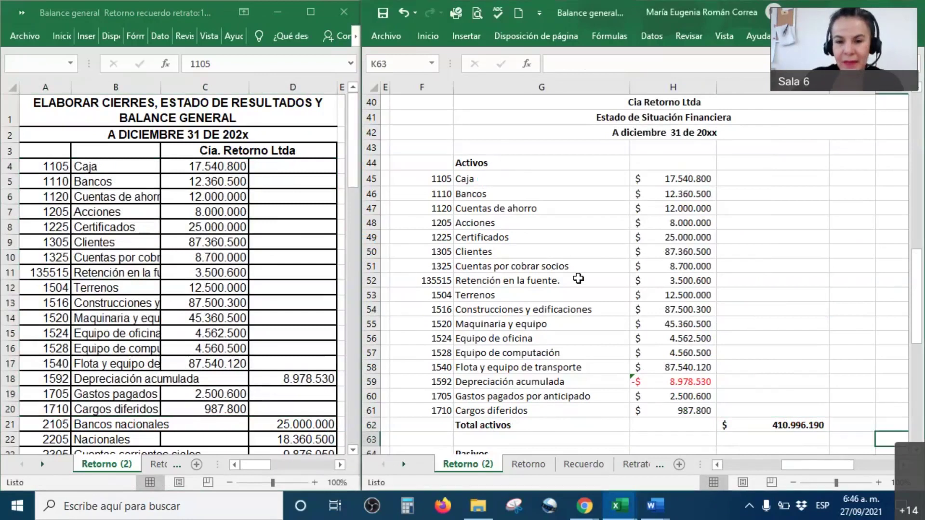
Recolour the font of F71:H71 so account 2615 Para obligaciones fiscales shows $ 25.565.238.
{"action": "scroll", "coordinate": [725, 301], "scroll_direction": "down", "scroll_amount": 1}
{"action": "scroll", "coordinate": [725, 301], "scroll_direction": "down", "scroll_amount": 3}
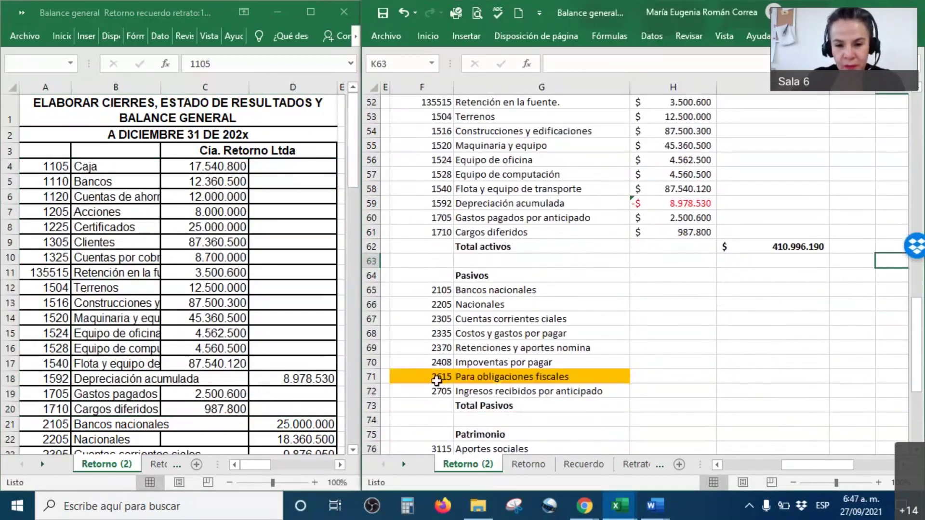
{"action": "left_click", "coordinate": [430, 376]}
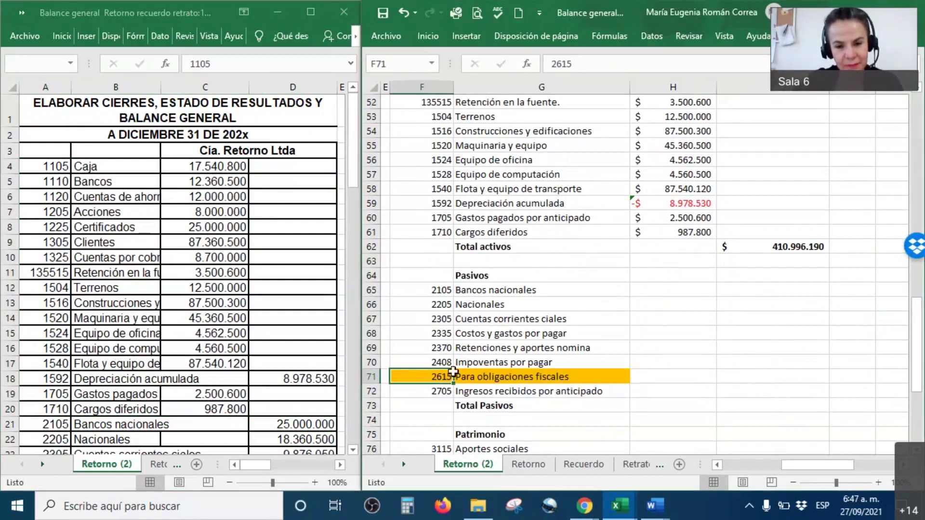
{"action": "left_click_drag", "start_coordinate": [440, 376], "coordinate": [693, 379]}
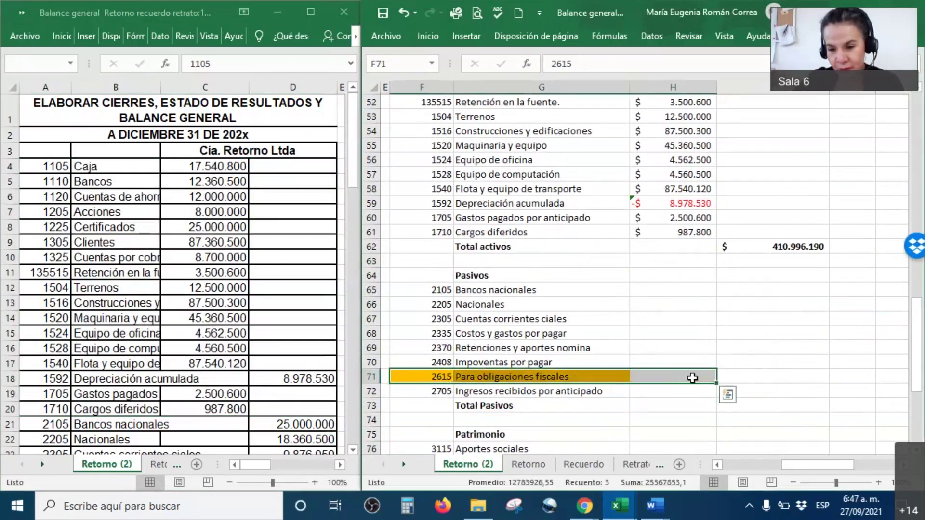
{"action": "right_click", "coordinate": [692, 378]}
{"action": "left_click", "coordinate": [776, 418]}
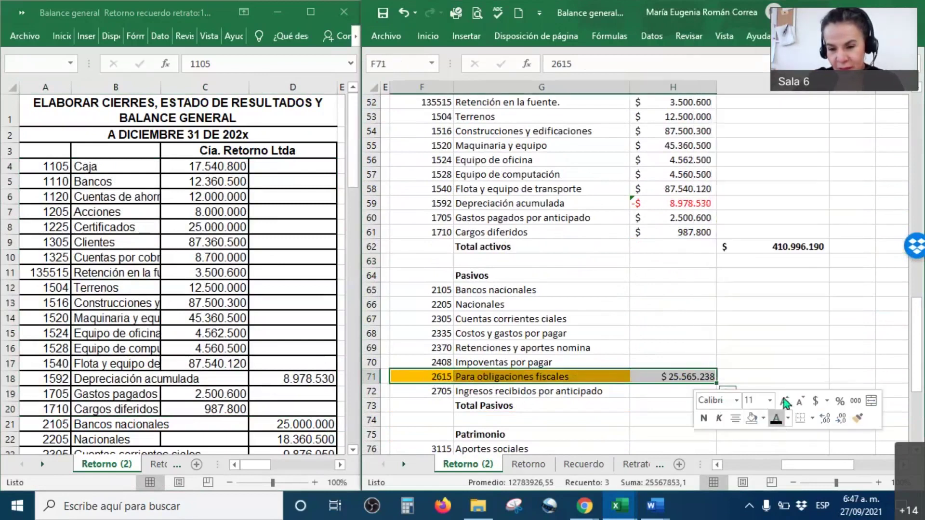
{"action": "left_click", "coordinate": [799, 376]}
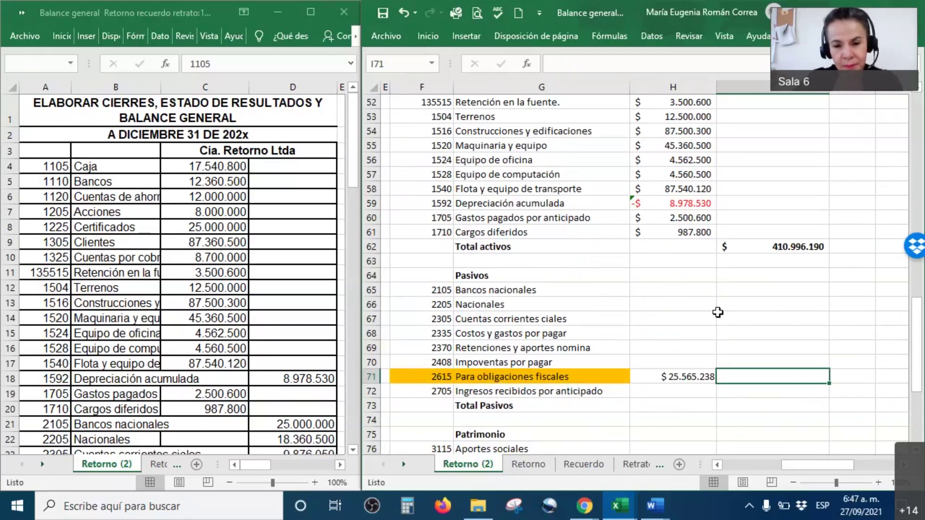
{"action": "scroll", "coordinate": [260, 308], "scroll_direction": "down", "scroll_amount": 4}
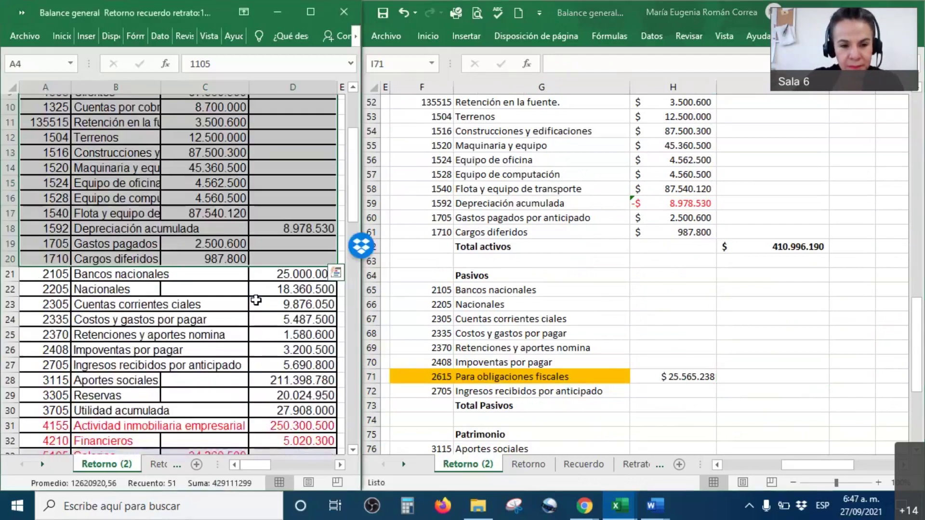
{"action": "left_click", "coordinate": [191, 284]}
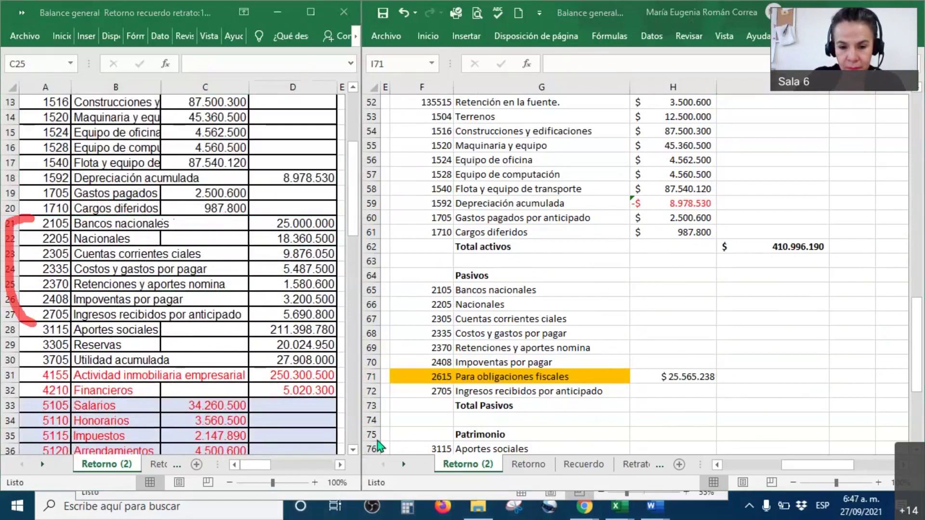
{"action": "left_click_drag", "start_coordinate": [649, 289], "coordinate": [759, 400]}
{"action": "right_click", "coordinate": [759, 400]}
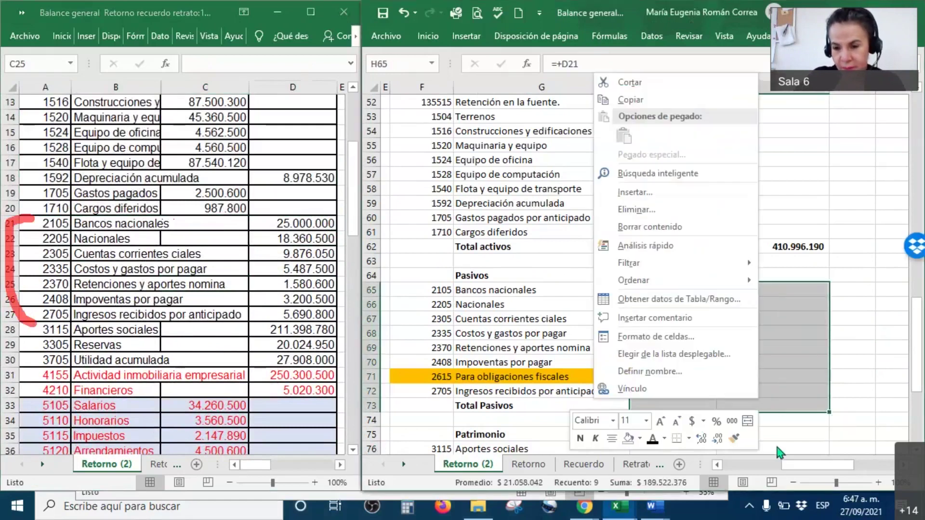
{"action": "left_click", "coordinate": [653, 439]}
{"action": "left_click", "coordinate": [757, 350]}
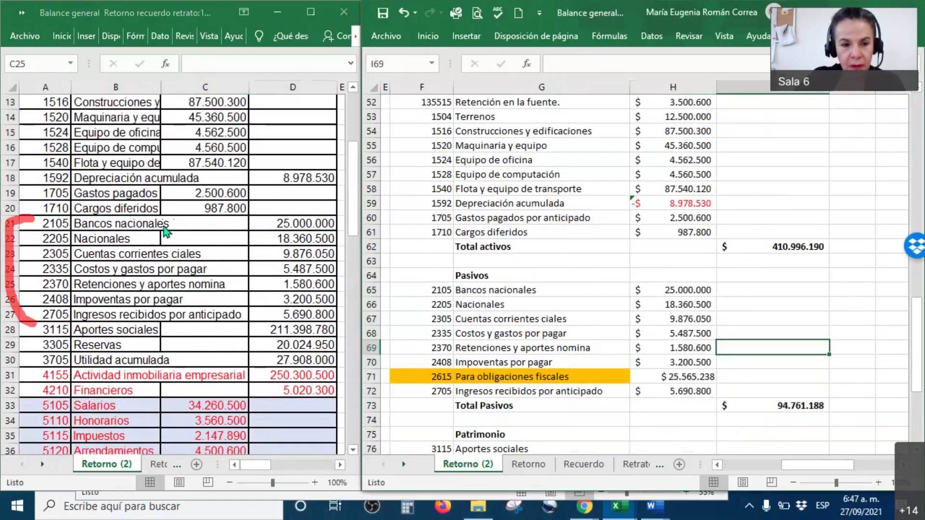
{"action": "left_click", "coordinate": [280, 224]}
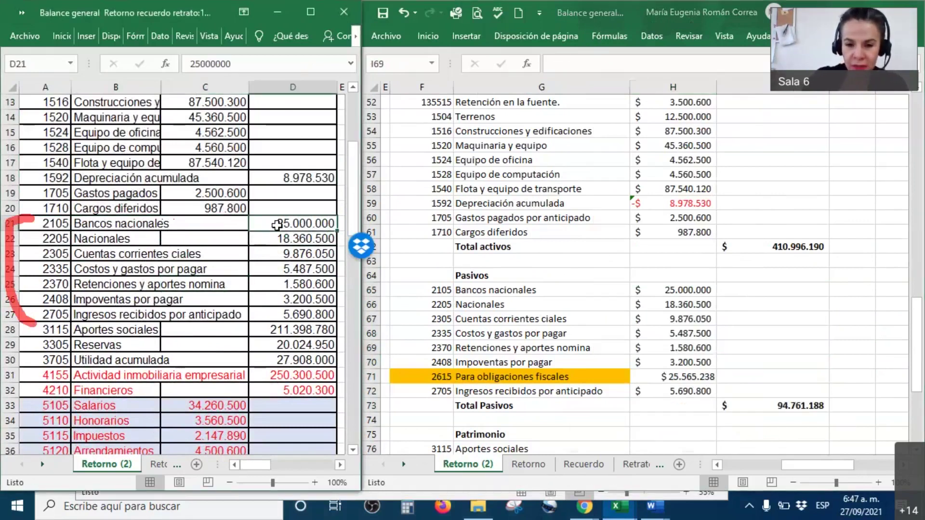
{"action": "key", "text": "Down"}
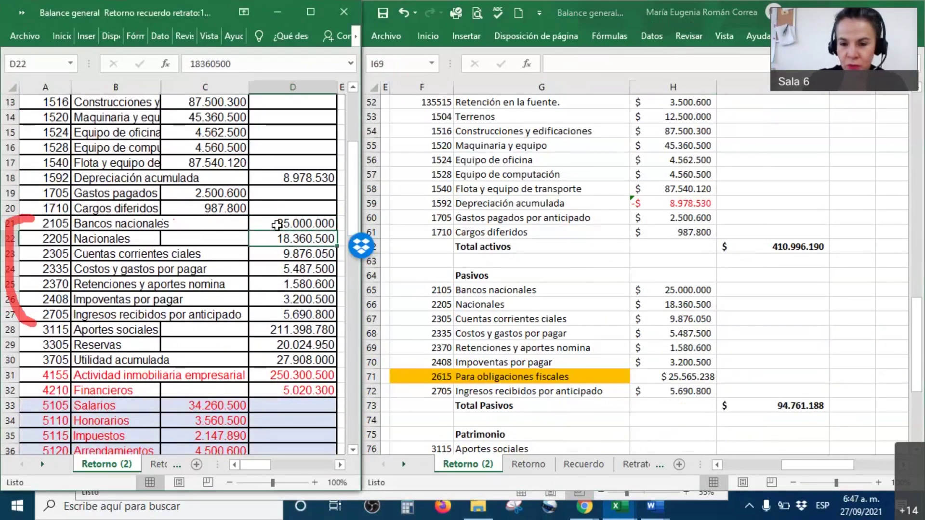
{"action": "key", "text": "Down"}
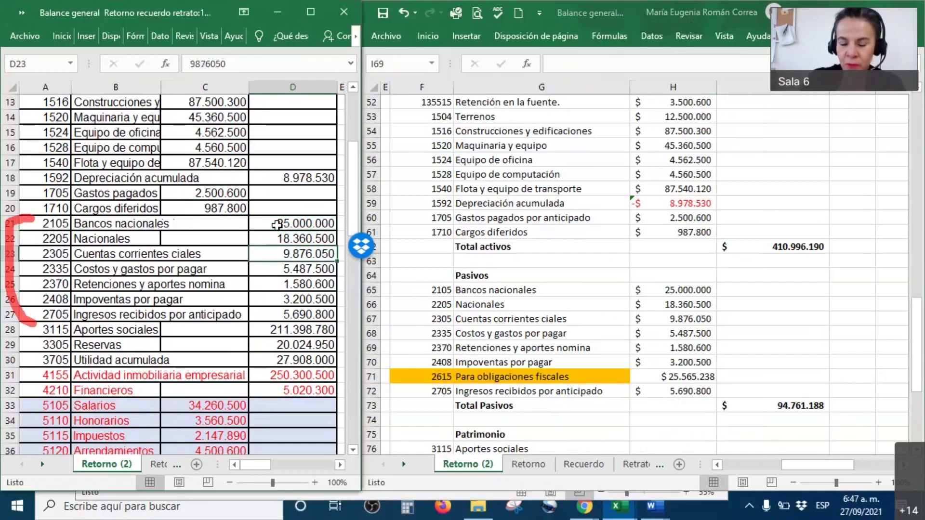
{"action": "key", "text": "Down"}
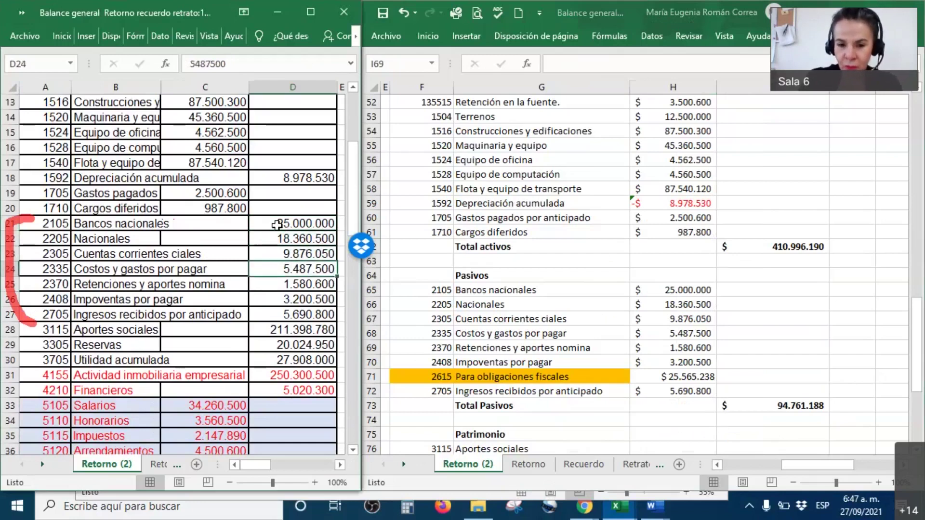
{"action": "key", "text": "Down"}
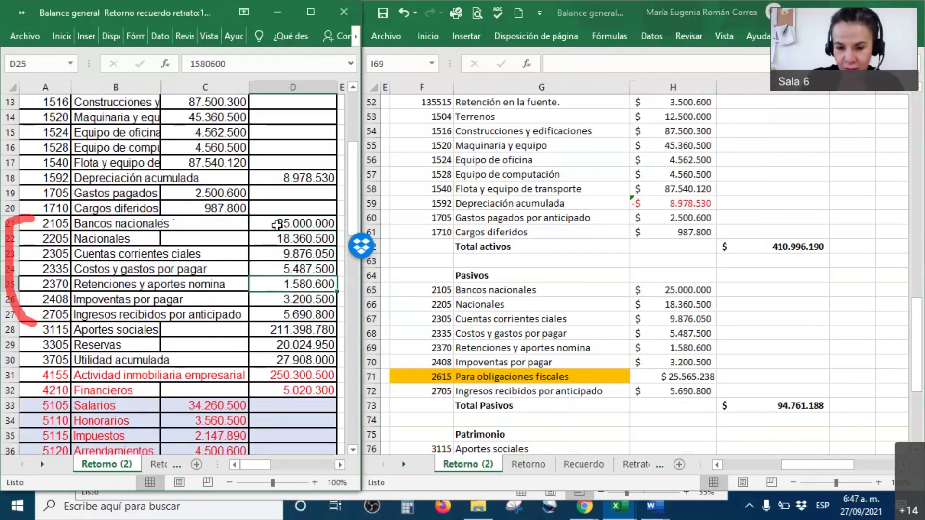
{"action": "key", "text": "Down"}
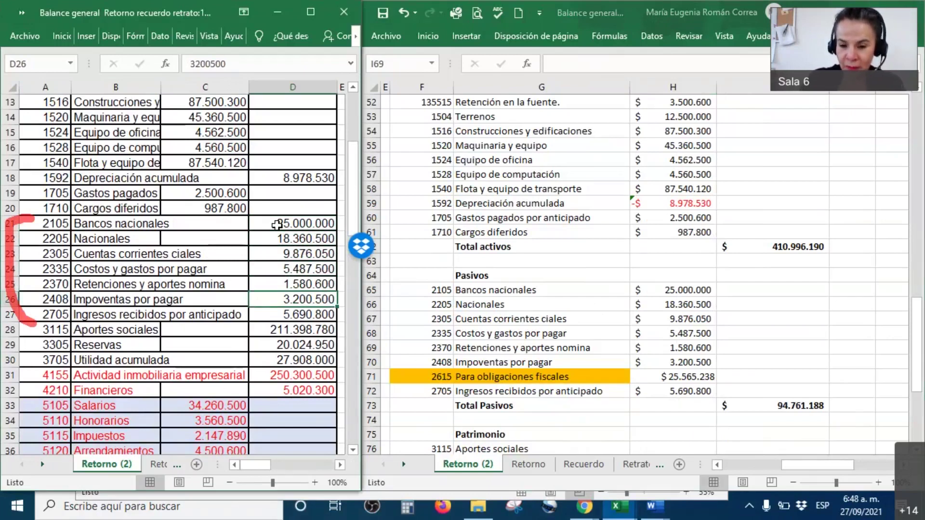
{"action": "key", "text": "Down"}
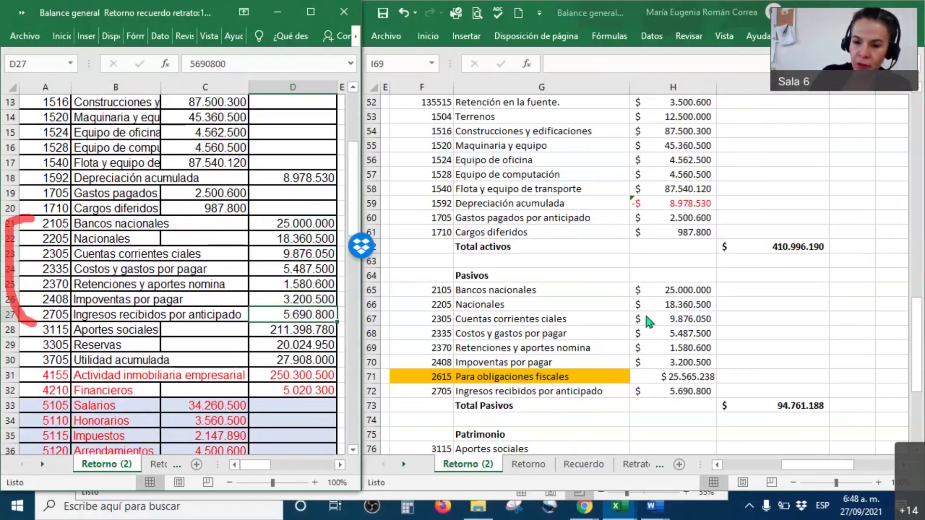
{"action": "left_click", "coordinate": [678, 357]}
{"action": "left_click_drag", "start_coordinate": [681, 288], "coordinate": [684, 393]}
{"action": "left_click", "coordinate": [779, 406]}
{"action": "double_click", "coordinate": [778, 405]}
{"action": "key", "text": "Return"}
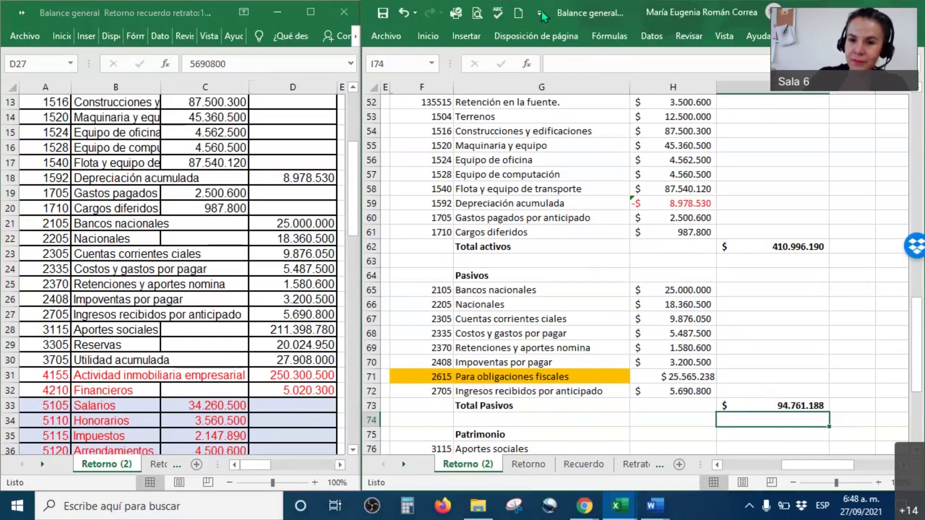
Paste the four equity amounts and Total patrimonio $ 316.235.002 into the equity block.
{"action": "scroll", "coordinate": [473, 174], "scroll_direction": "down", "scroll_amount": 4}
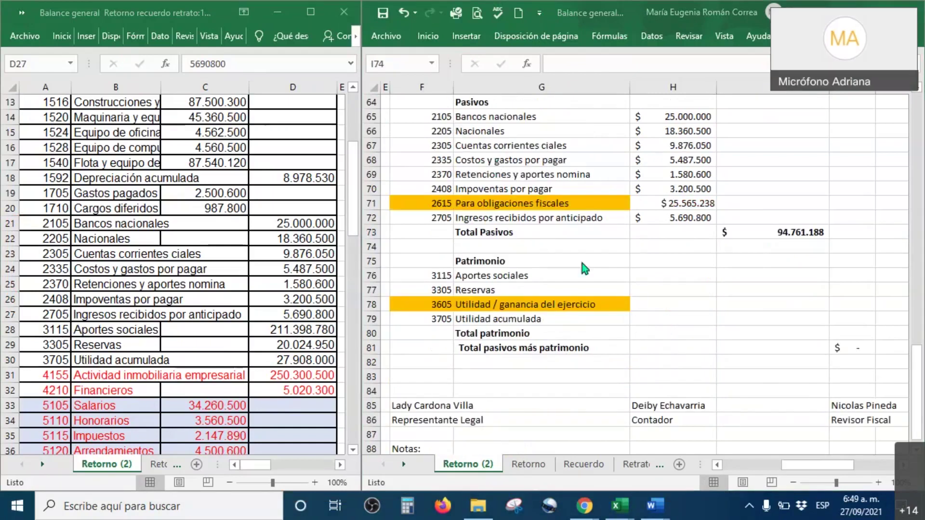
{"action": "left_click", "coordinate": [649, 307]}
{"action": "left_click_drag", "start_coordinate": [659, 261], "coordinate": [810, 347]}
{"action": "right_click", "coordinate": [809, 347]}
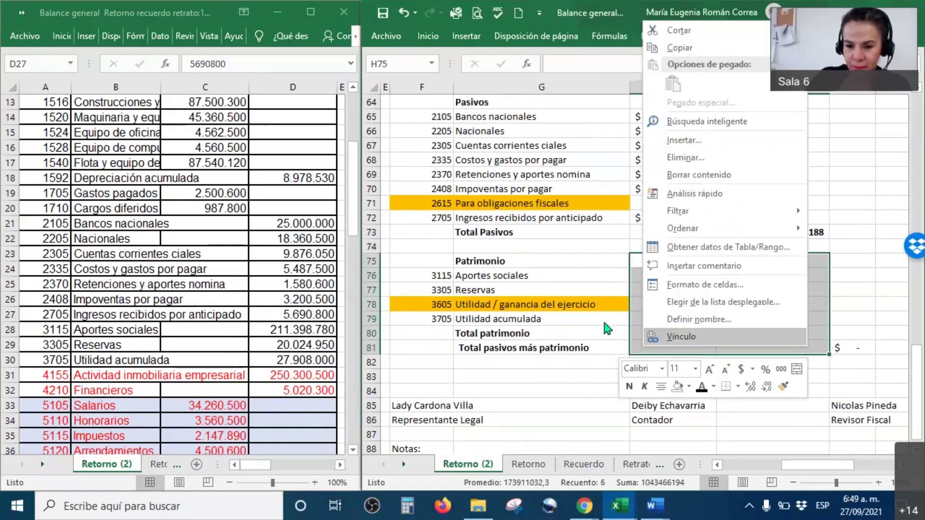
{"action": "key", "text": "Escape"}
{"action": "left_click_drag", "start_coordinate": [648, 263], "coordinate": [759, 331]}
{"action": "right_click", "coordinate": [759, 332]}
{"action": "key", "text": "ctrl+v"}
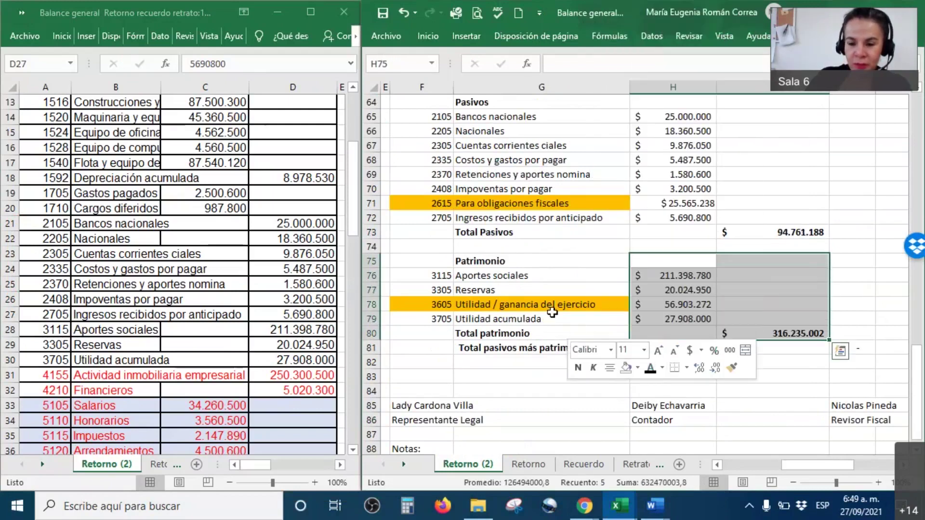
{"action": "left_click", "coordinate": [552, 313]}
Fill the year's profit cell H78 gold to match row 71.
{"action": "left_click", "coordinate": [644, 302]}
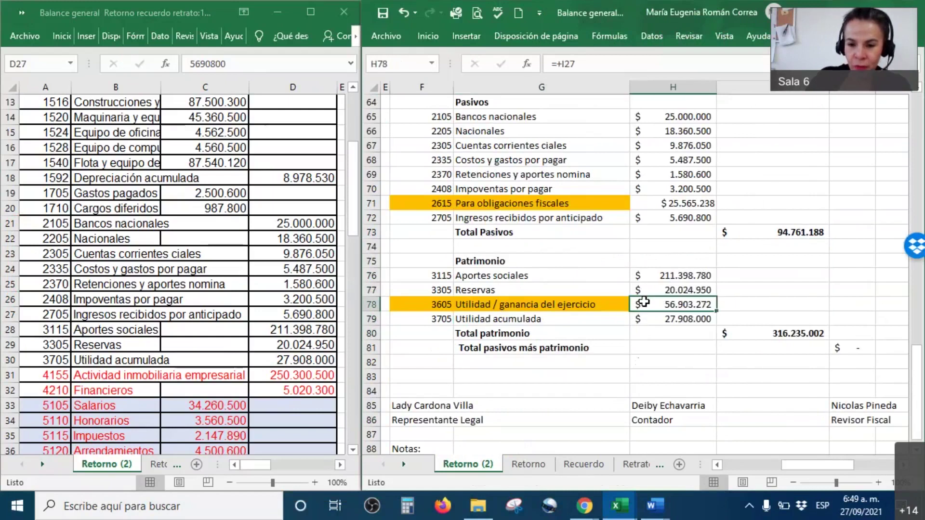
{"action": "right_click", "coordinate": [644, 301]}
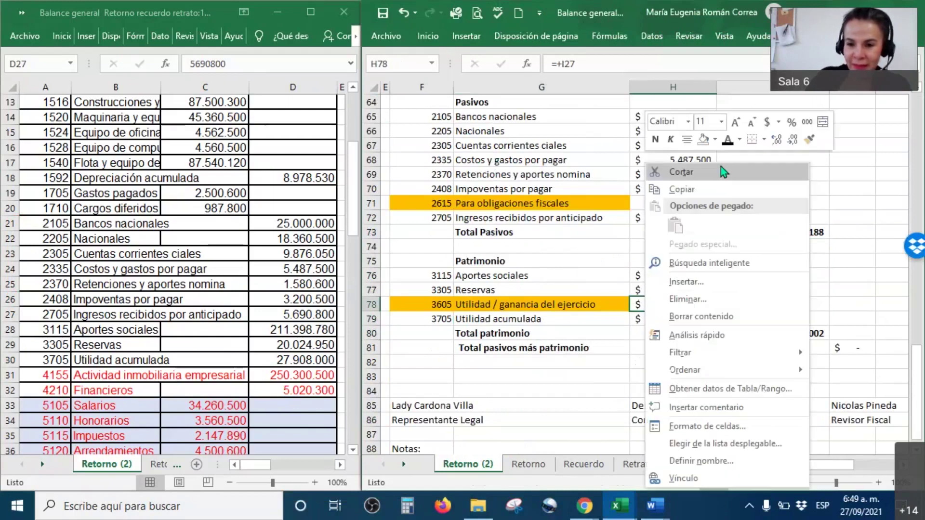
{"action": "left_click", "coordinate": [716, 140]}
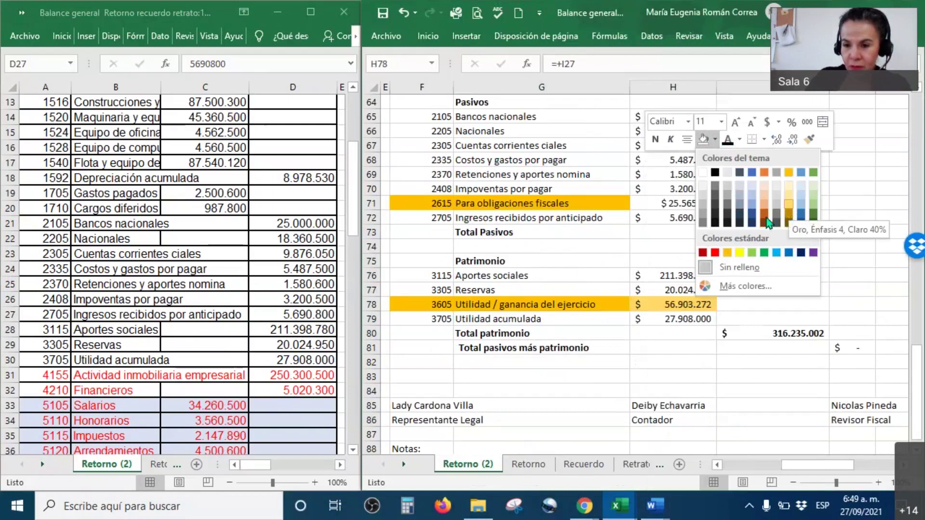
{"action": "left_click", "coordinate": [789, 172]}
{"action": "left_click", "coordinate": [767, 289]}
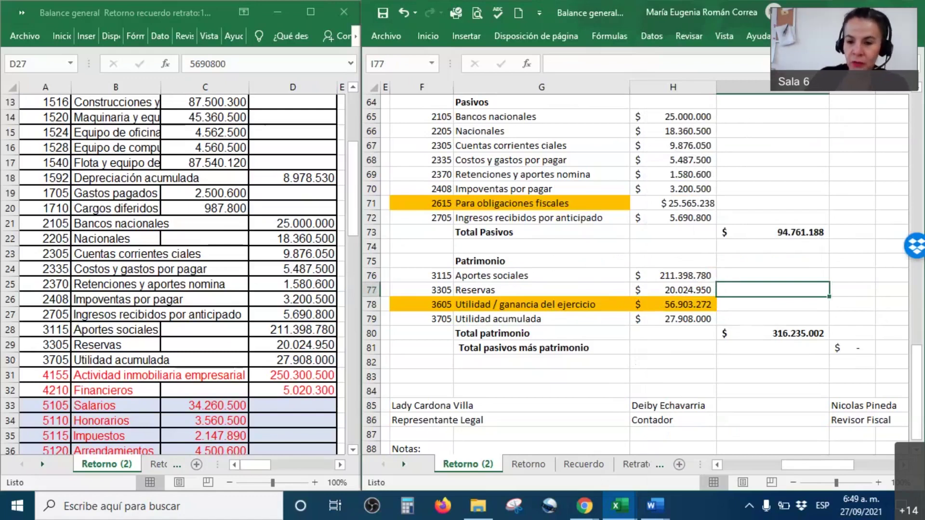
{"action": "left_click_drag", "start_coordinate": [691, 277], "coordinate": [688, 321]}
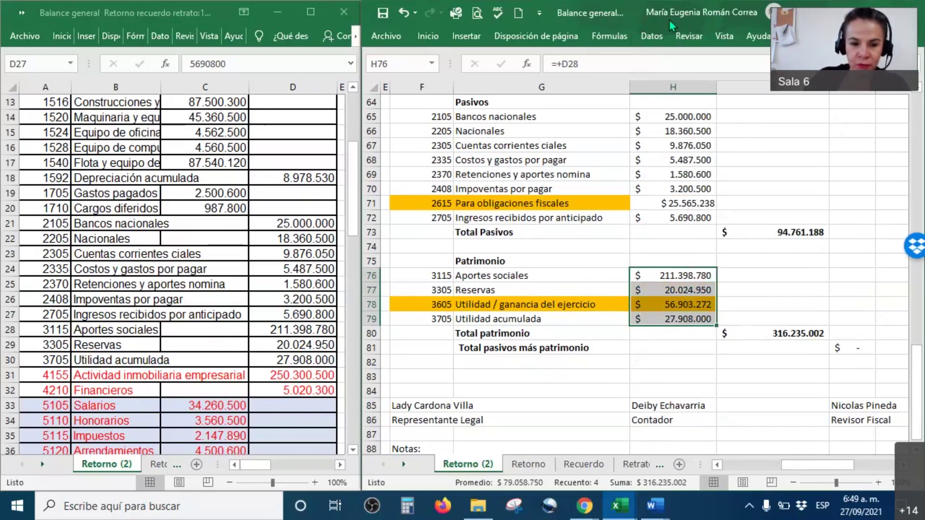
{"action": "mouse_move", "coordinate": [245, 327]}
{"action": "left_mouse_down"}
{"action": "mouse_move", "coordinate": [253, 331]}
{"action": "mouse_move", "coordinate": [273, 295]}
{"action": "left_mouse_up"}
{"action": "left_click_drag", "start_coordinate": [226, 344], "coordinate": [244, 316]}
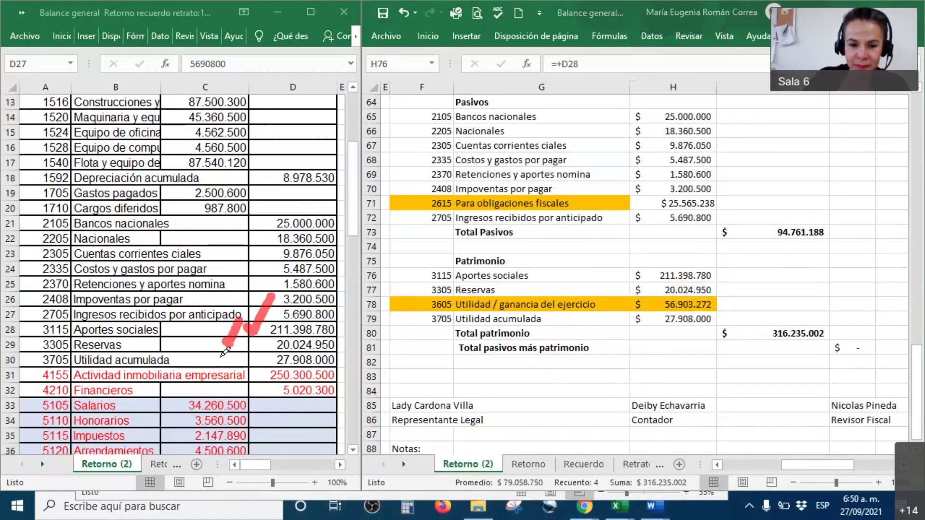
{"action": "left_click_drag", "start_coordinate": [221, 358], "coordinate": [238, 331]}
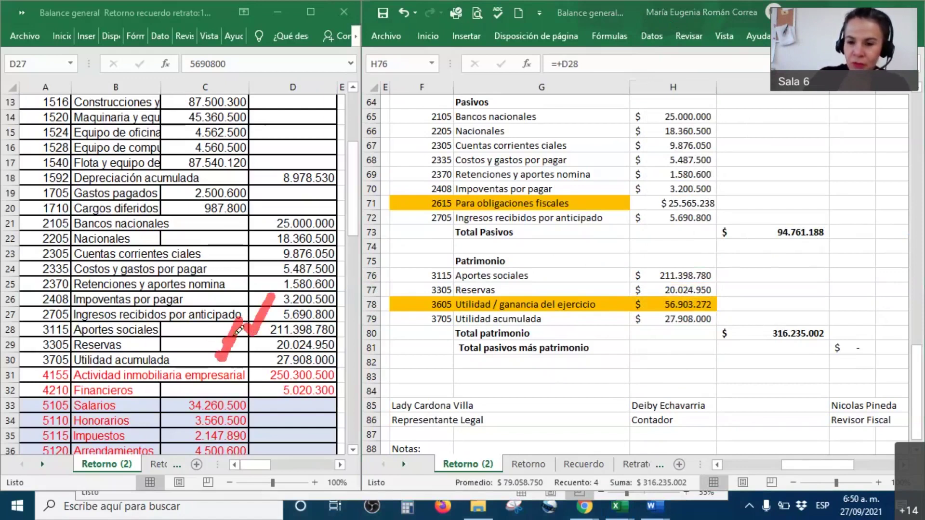
{"action": "left_click_drag", "start_coordinate": [724, 303], "coordinate": [745, 266]}
{"action": "left_click_drag", "start_coordinate": [849, 329], "coordinate": [883, 288]}
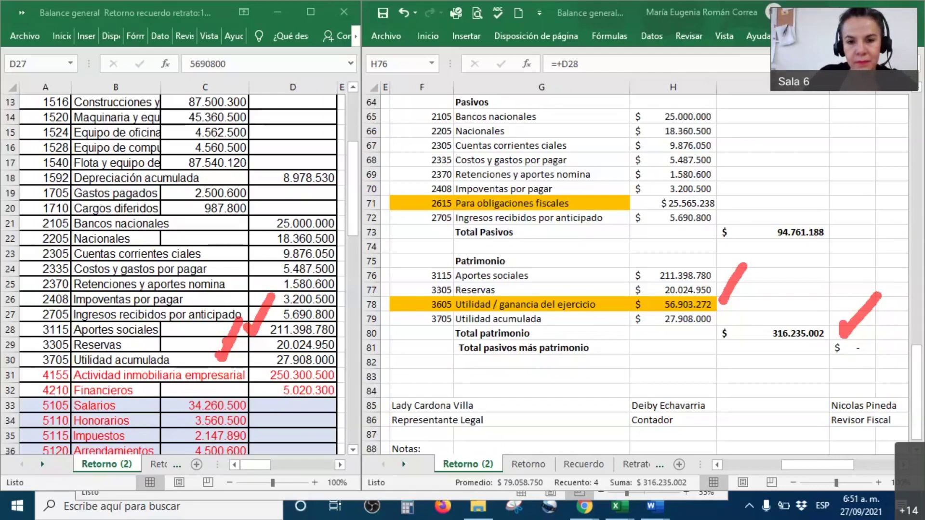
{"action": "left_click", "coordinate": [539, 19]}
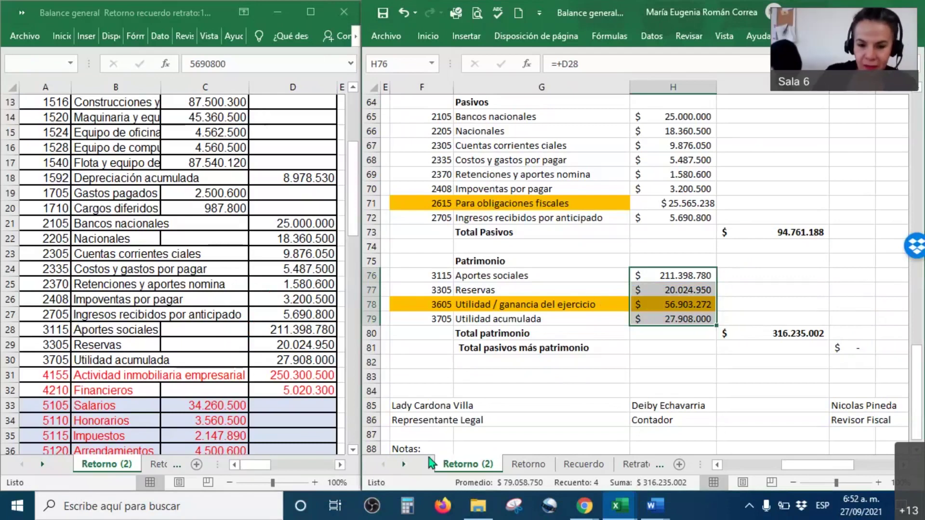
Scroll through the finished balance sheet, then show the open Word document previews.
{"action": "left_click", "coordinate": [462, 409]}
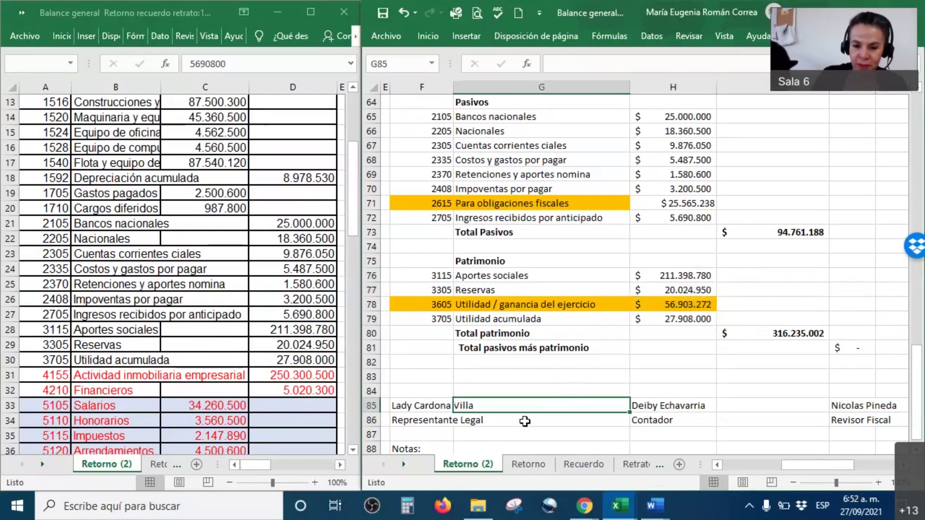
{"action": "scroll", "coordinate": [521, 417], "scroll_direction": "down", "scroll_amount": 2}
{"action": "scroll", "coordinate": [521, 416], "scroll_direction": "down", "scroll_amount": 1}
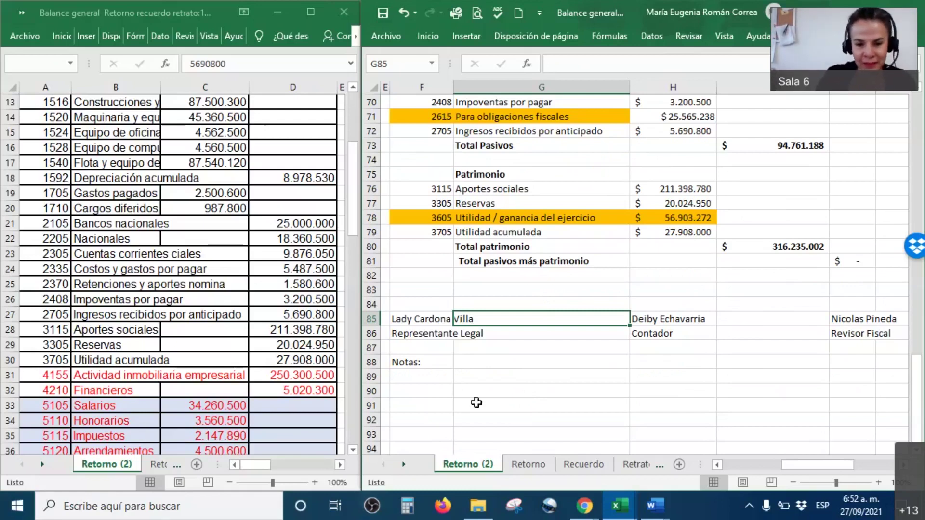
{"action": "scroll", "coordinate": [503, 393], "scroll_direction": "up", "scroll_amount": 1}
{"action": "scroll", "coordinate": [503, 393], "scroll_direction": "up", "scroll_amount": 2}
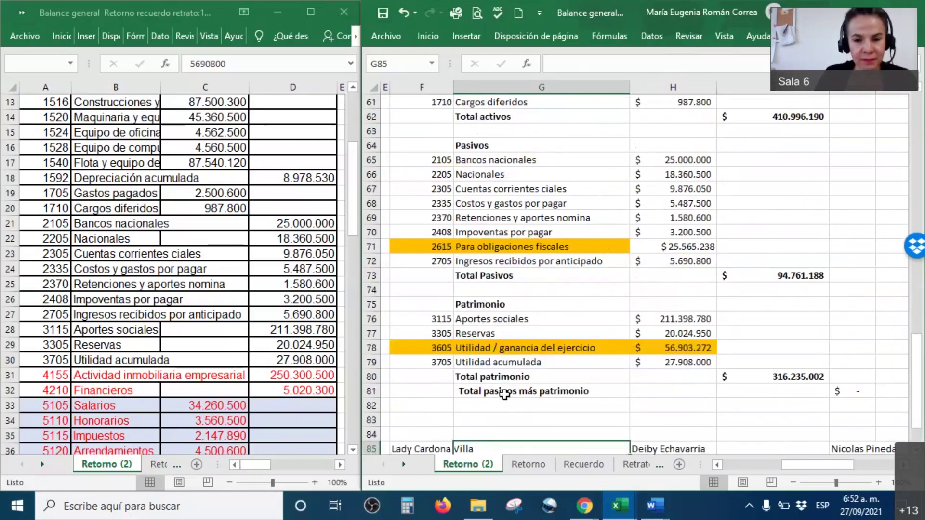
{"action": "scroll", "coordinate": [521, 422], "scroll_direction": "down", "scroll_amount": 2}
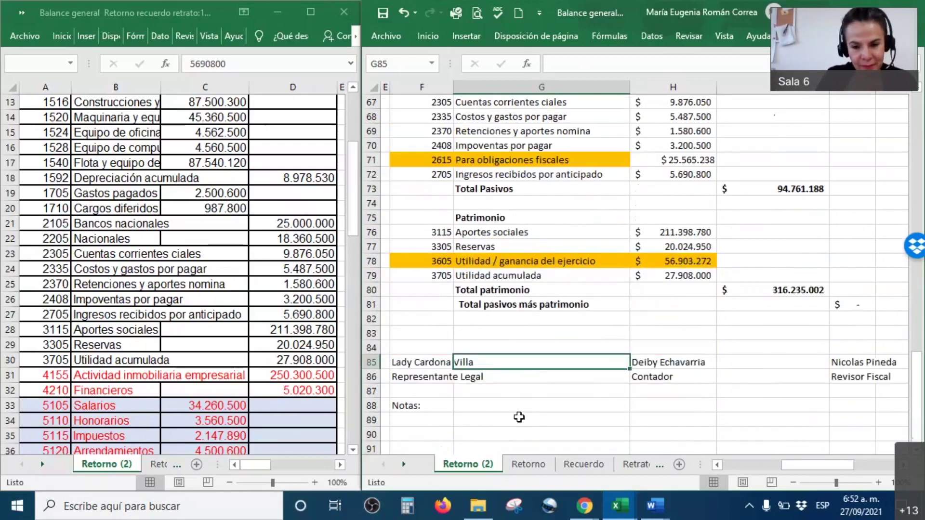
{"action": "scroll", "coordinate": [519, 416], "scroll_direction": "up", "scroll_amount": 1}
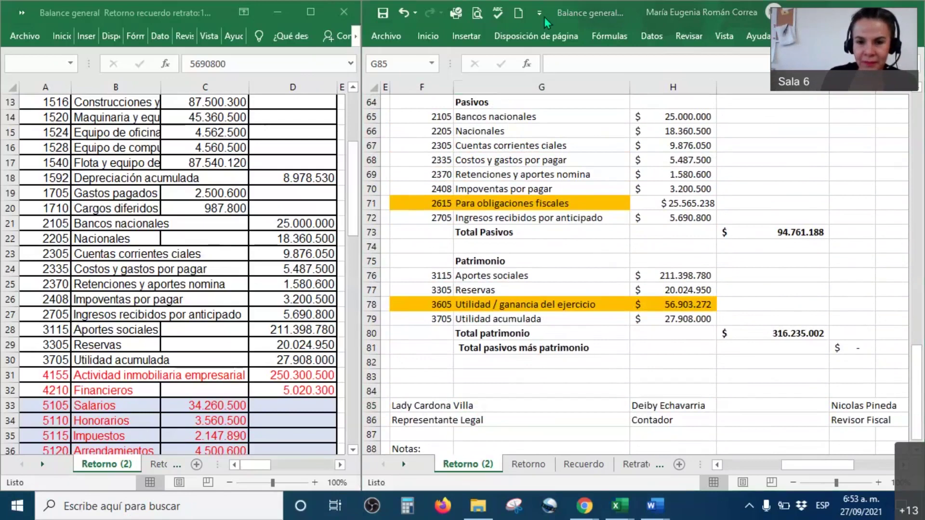
{"action": "left_click", "coordinate": [658, 508]}
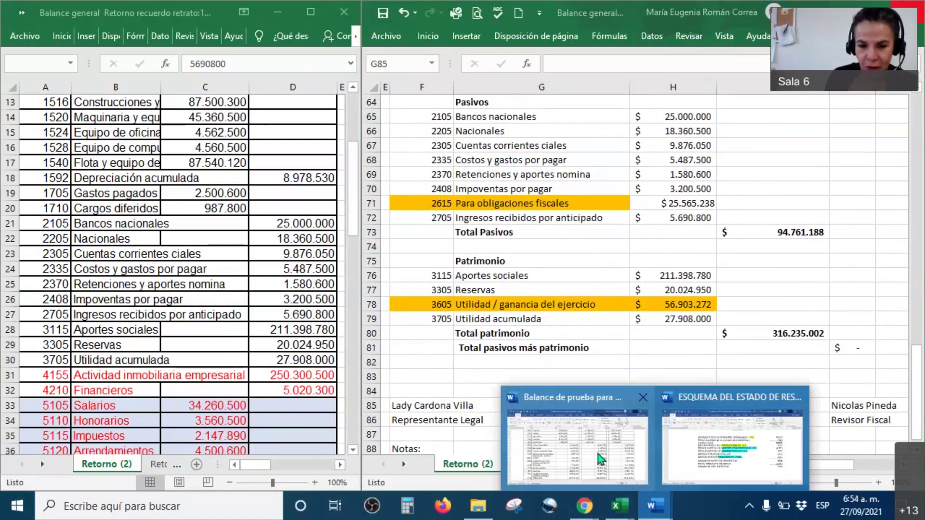
In the Word trial balance, turn Cía. Retorno's Caja, Bancos and Clientes amounts red.
{"action": "left_click", "coordinate": [597, 454]}
{"action": "scroll", "coordinate": [330, 320], "scroll_direction": "up", "scroll_amount": 8}
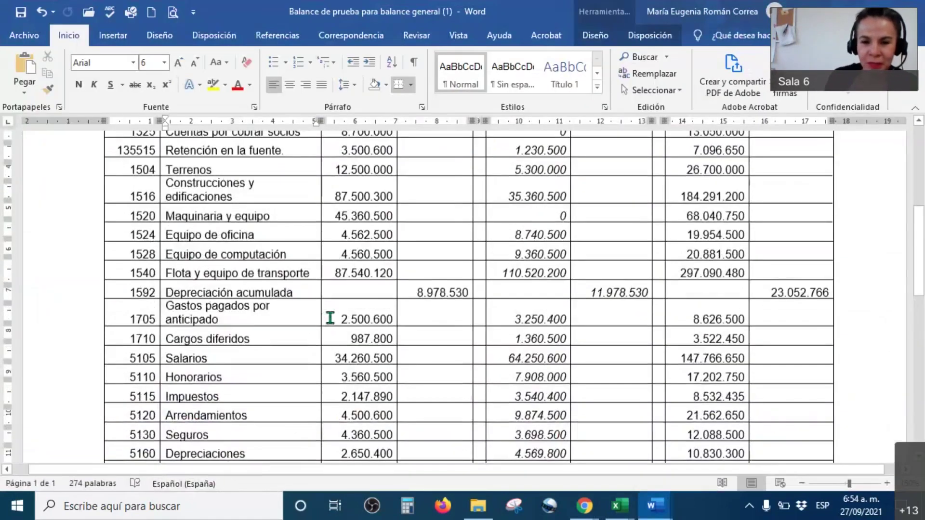
{"action": "mouse_move", "coordinate": [382, 293]}
{"action": "left_mouse_down"}
{"action": "mouse_move", "coordinate": [381, 318]}
{"action": "mouse_move", "coordinate": [343, 333]}
{"action": "left_mouse_up"}
{"action": "left_click_drag", "start_coordinate": [346, 384], "coordinate": [347, 403]}
{"action": "left_click", "coordinate": [429, 361]}
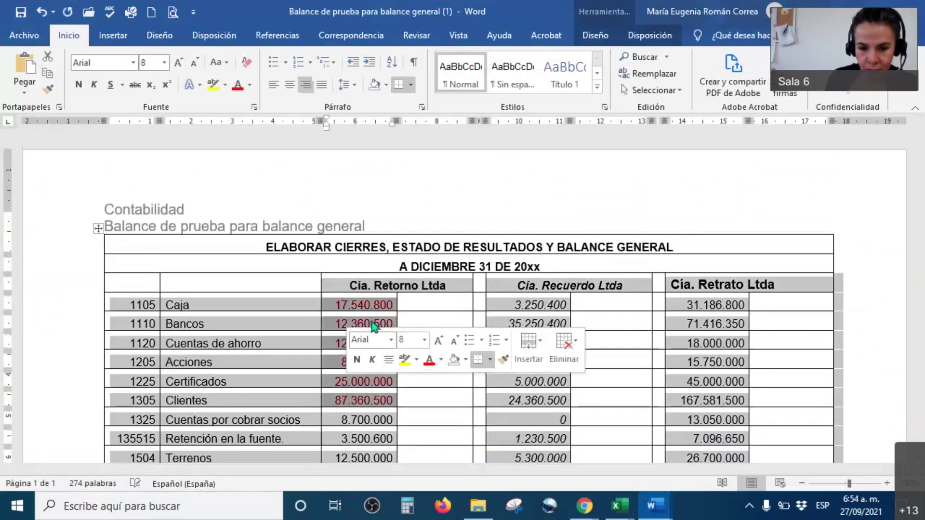
{"action": "left_click", "coordinate": [428, 355]}
{"action": "left_click", "coordinate": [394, 343]}
{"action": "left_click", "coordinate": [434, 382]}
Browse the trial balance account rows down to Construcciones y edificaciones.
{"action": "scroll", "coordinate": [424, 345], "scroll_direction": "down", "scroll_amount": 4}
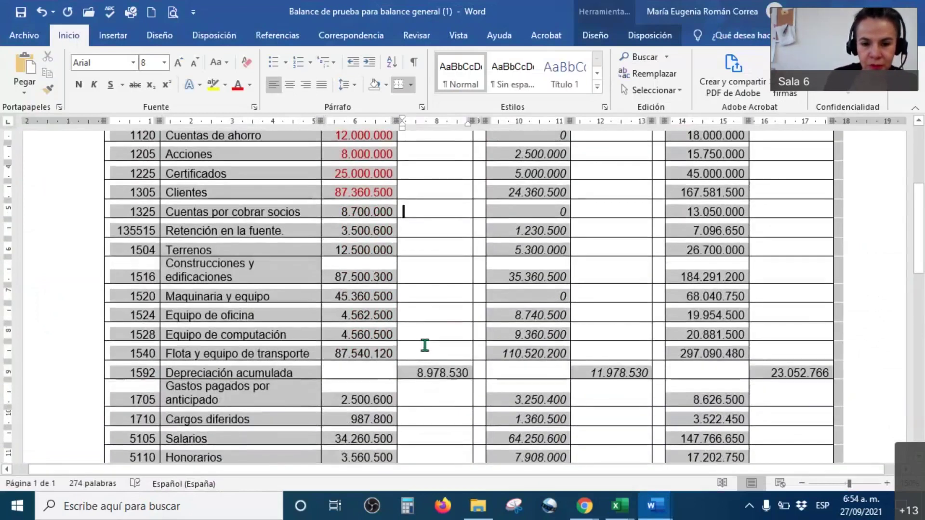
{"action": "left_click", "coordinate": [136, 373]}
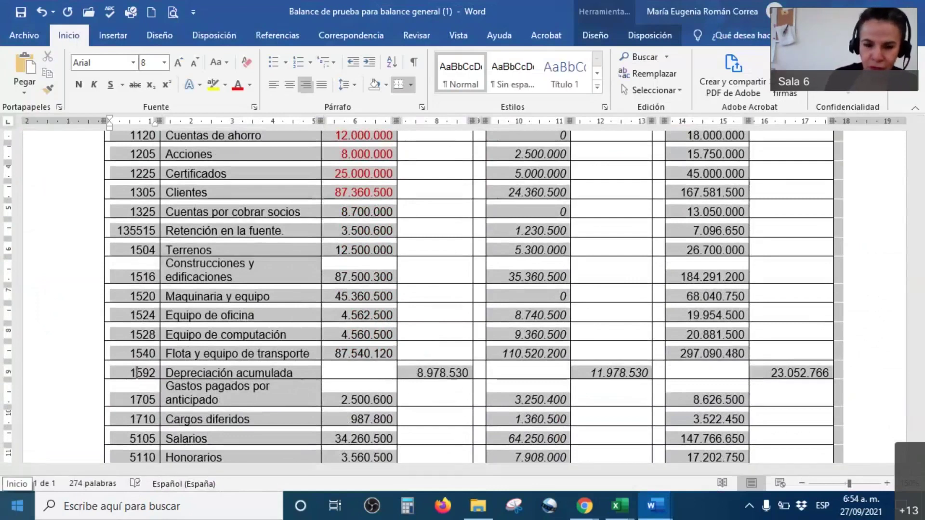
{"action": "left_click", "coordinate": [204, 262]}
{"action": "scroll", "coordinate": [455, 285], "scroll_direction": "up", "scroll_amount": 4}
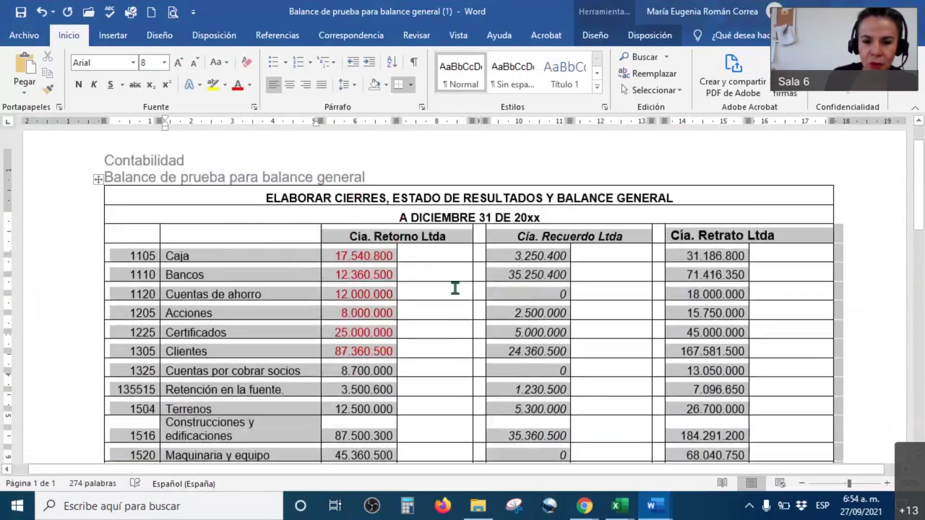
{"action": "scroll", "coordinate": [402, 405], "scroll_direction": "down", "scroll_amount": 10}
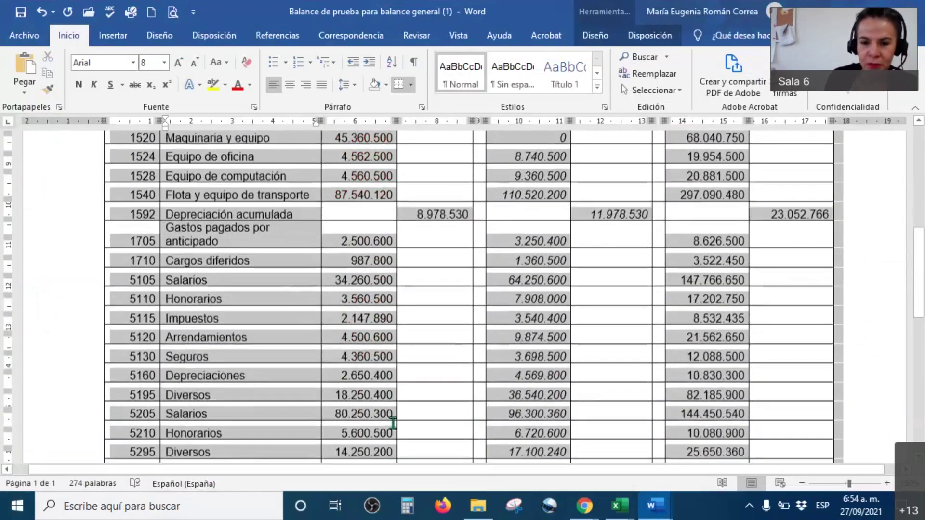
{"action": "scroll", "coordinate": [395, 409], "scroll_direction": "up", "scroll_amount": 12}
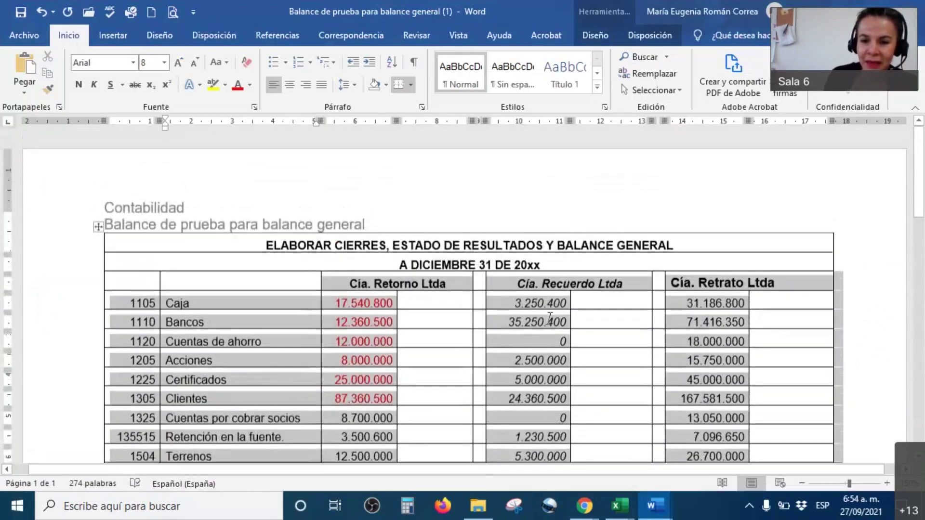
Select the Cía. Recuerdo Ltda column figures, review them, and return to Excel.
{"action": "left_click_drag", "start_coordinate": [542, 289], "coordinate": [626, 345]}
{"action": "scroll", "coordinate": [605, 355], "scroll_direction": "down", "scroll_amount": 8}
{"action": "scroll", "coordinate": [604, 349], "scroll_direction": "up", "scroll_amount": 8}
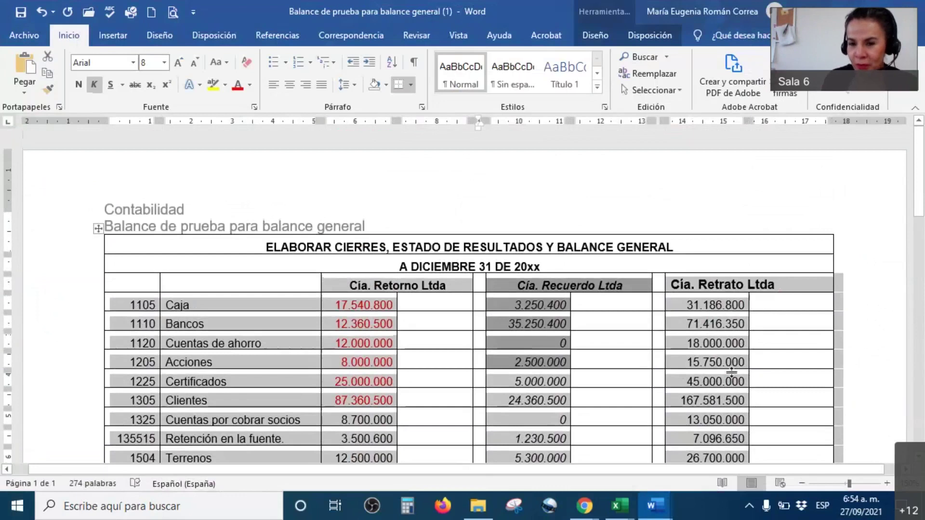
{"action": "scroll", "coordinate": [758, 342], "scroll_direction": "down", "scroll_amount": 8}
{"action": "scroll", "coordinate": [762, 359], "scroll_direction": "down", "scroll_amount": 9}
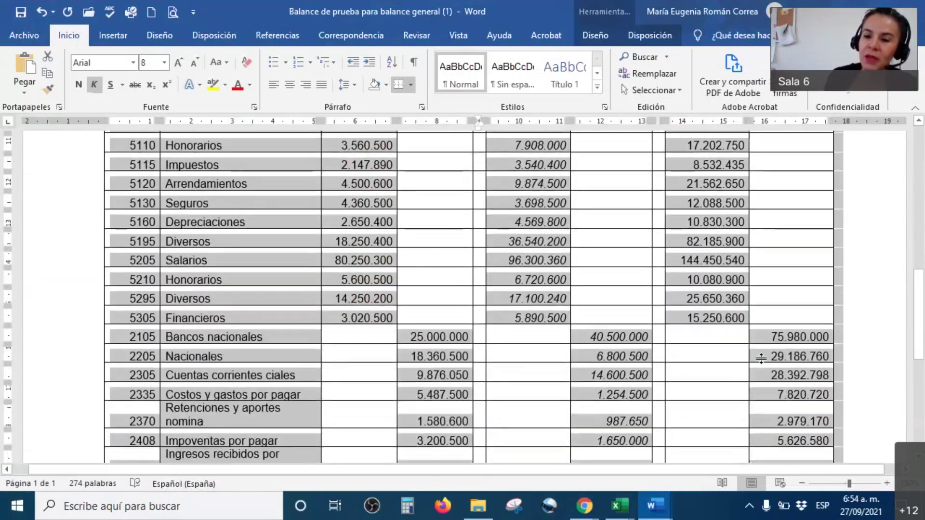
{"action": "scroll", "coordinate": [762, 359], "scroll_direction": "up", "scroll_amount": 10}
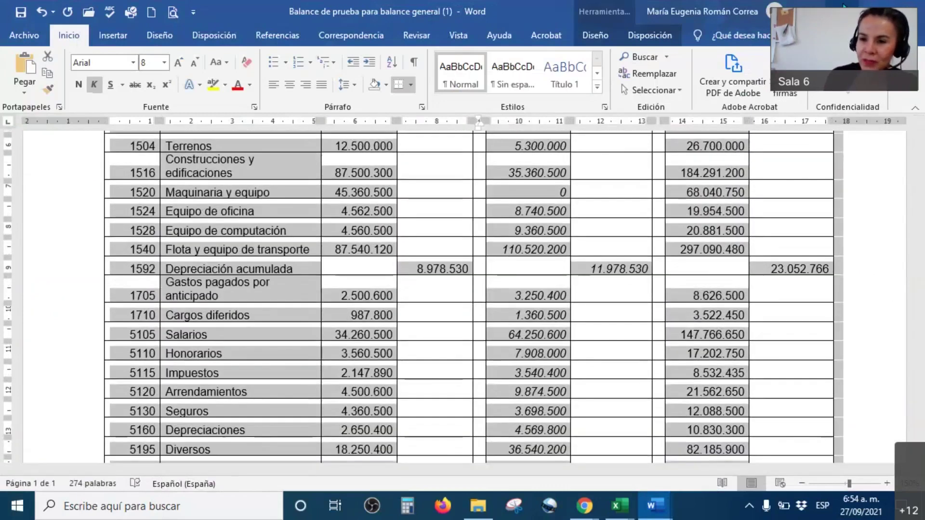
{"action": "key", "text": "alt+Tab"}
{"action": "scroll", "coordinate": [635, 321], "scroll_direction": "up", "scroll_amount": 11}
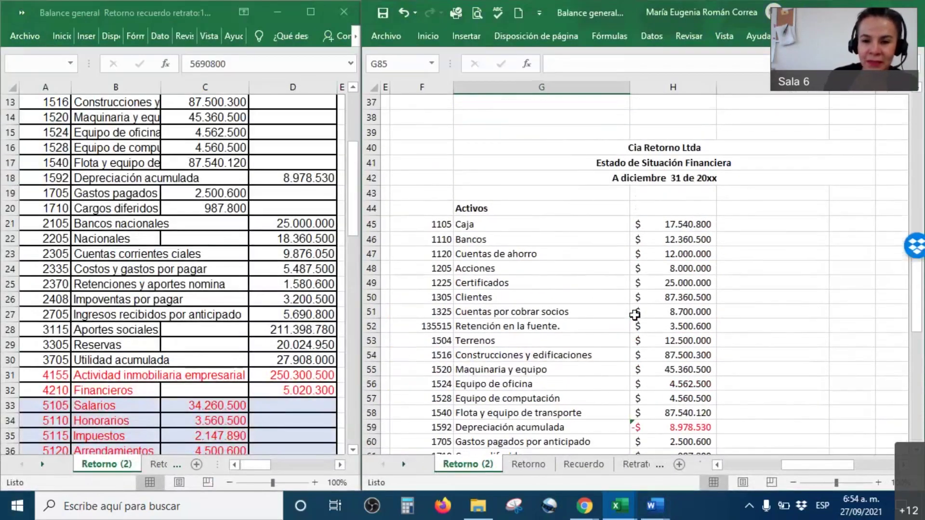
Scroll up to the Estado de resultados, then bring the CESDE Contabilidad I page forward.
{"action": "scroll", "coordinate": [635, 315], "scroll_direction": "up", "scroll_amount": 9}
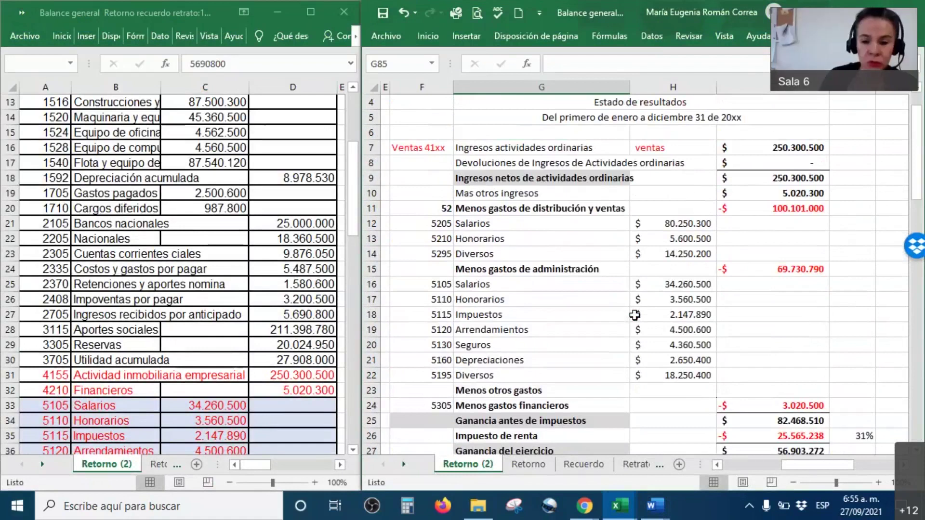
{"action": "mouse_move", "coordinate": [584, 506]}
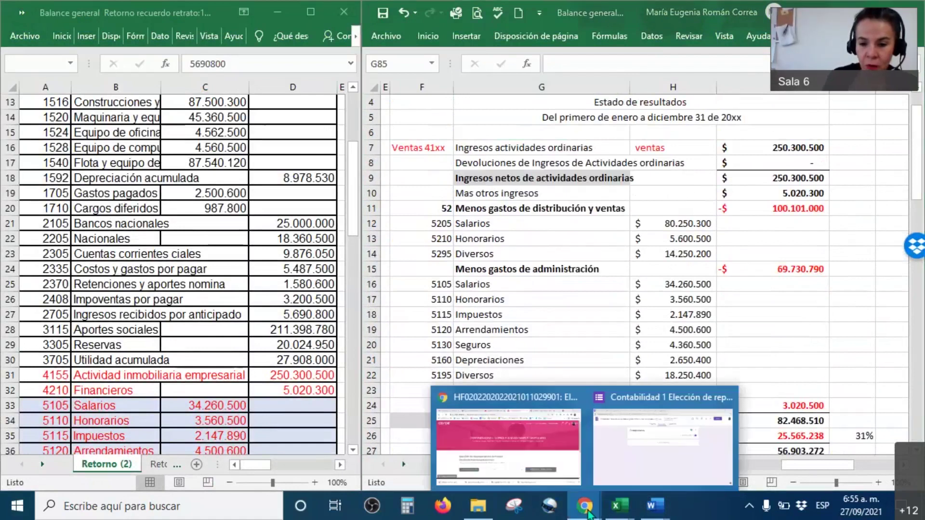
{"action": "left_click", "coordinate": [557, 460]}
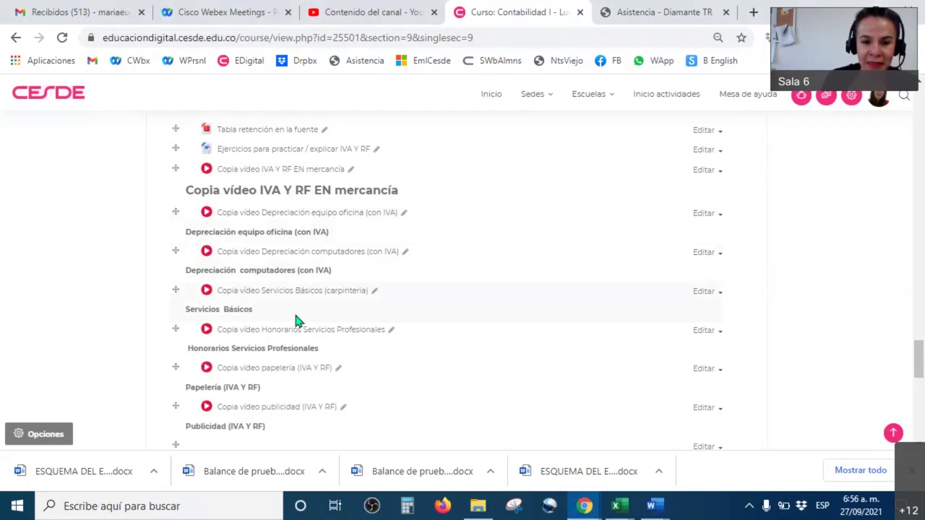
{"action": "scroll", "coordinate": [311, 270], "scroll_direction": "up", "scroll_amount": 4}
{"action": "scroll", "coordinate": [314, 271], "scroll_direction": "down", "scroll_amount": 5}
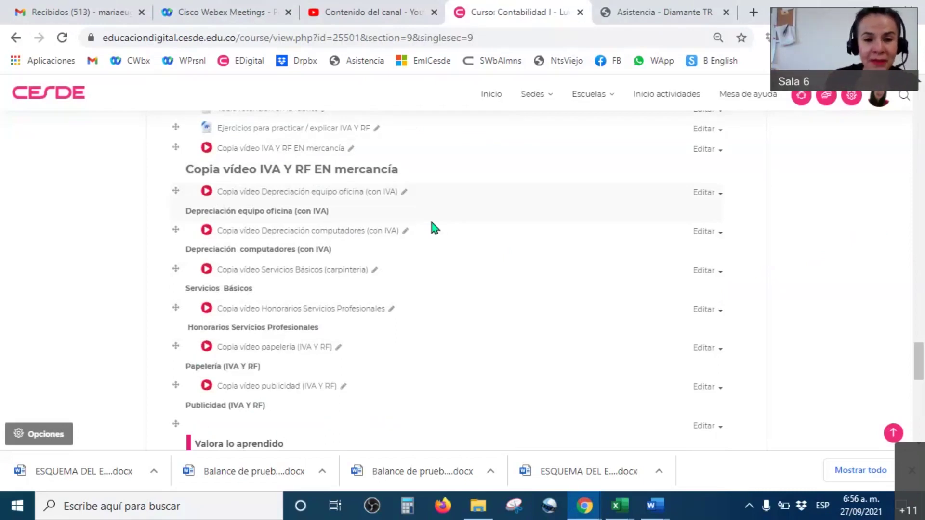
{"action": "scroll", "coordinate": [458, 246], "scroll_direction": "up", "scroll_amount": 8}
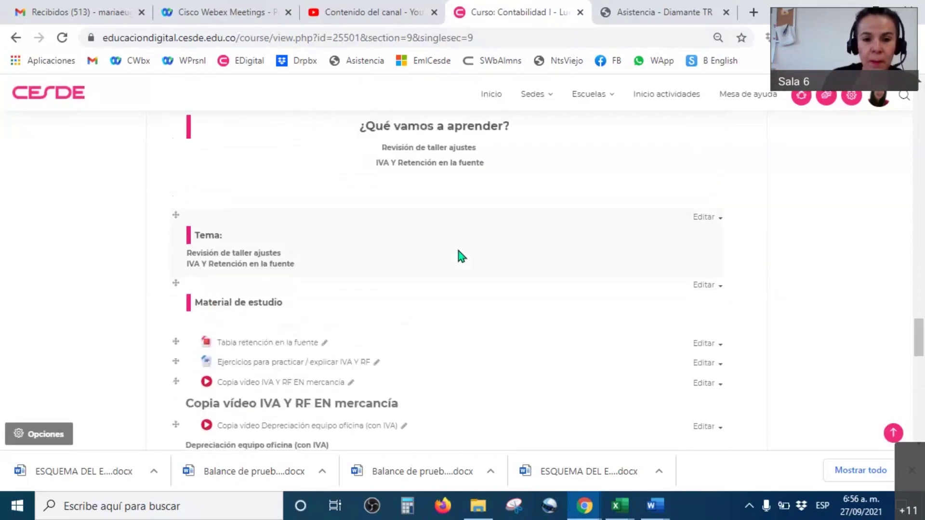
{"action": "scroll", "coordinate": [456, 250], "scroll_direction": "up", "scroll_amount": 7}
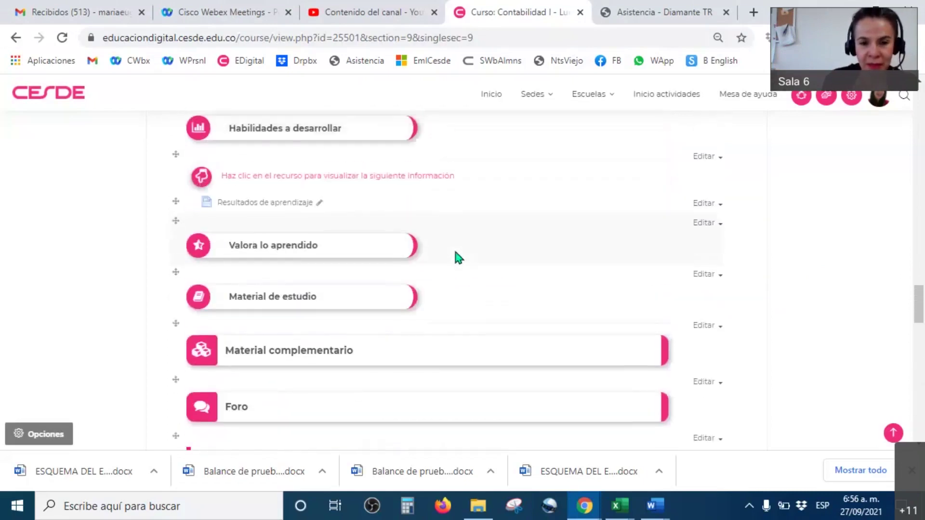
{"action": "scroll", "coordinate": [455, 252], "scroll_direction": "up", "scroll_amount": 8}
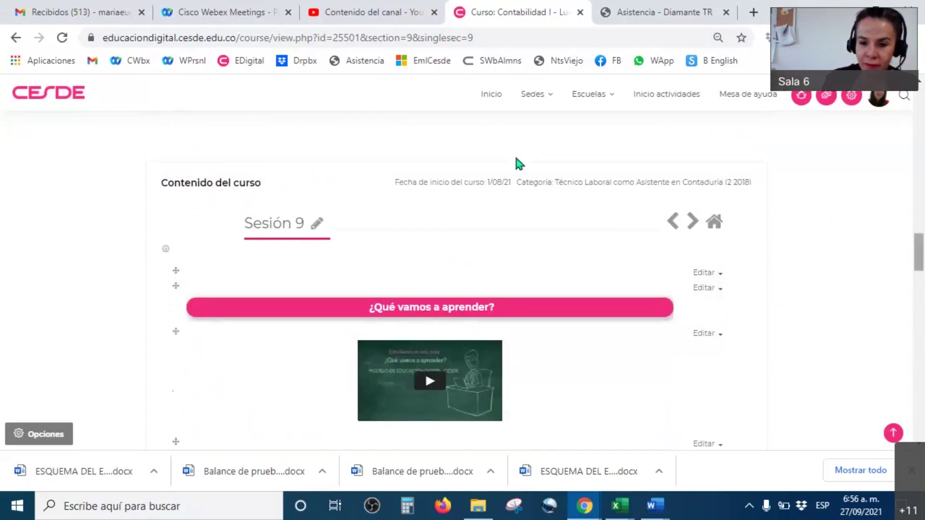
{"action": "scroll", "coordinate": [394, 292], "scroll_direction": "down", "scroll_amount": 5}
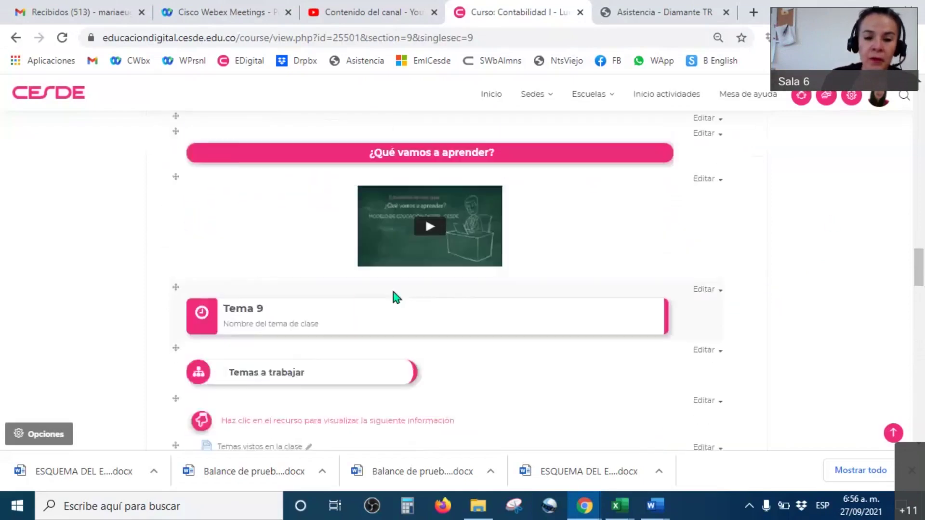
{"action": "scroll", "coordinate": [394, 293], "scroll_direction": "down", "scroll_amount": 8}
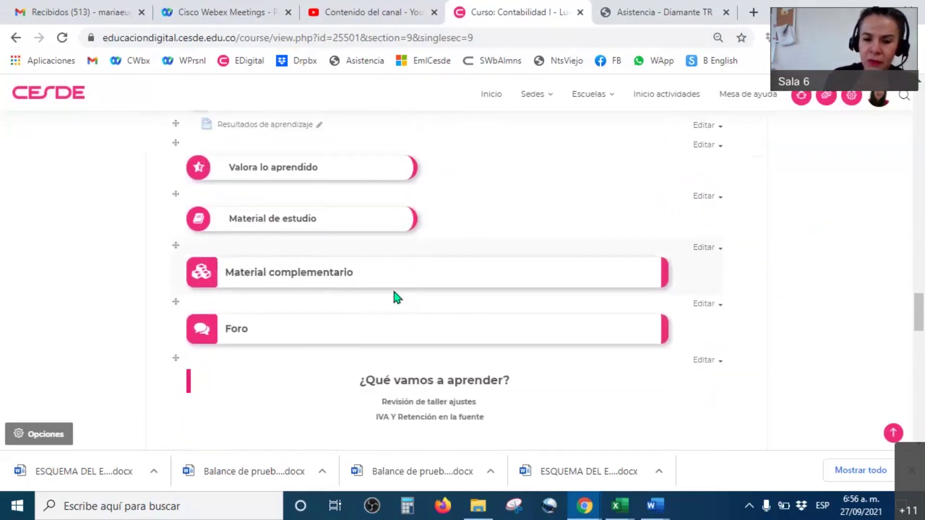
{"action": "scroll", "coordinate": [394, 295], "scroll_direction": "down", "scroll_amount": 2}
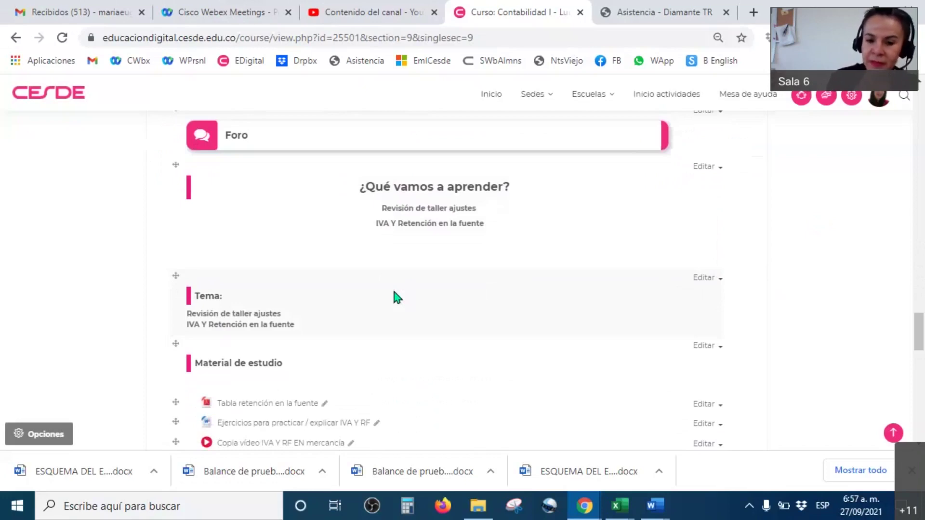
{"action": "scroll", "coordinate": [394, 292], "scroll_direction": "down", "scroll_amount": 8}
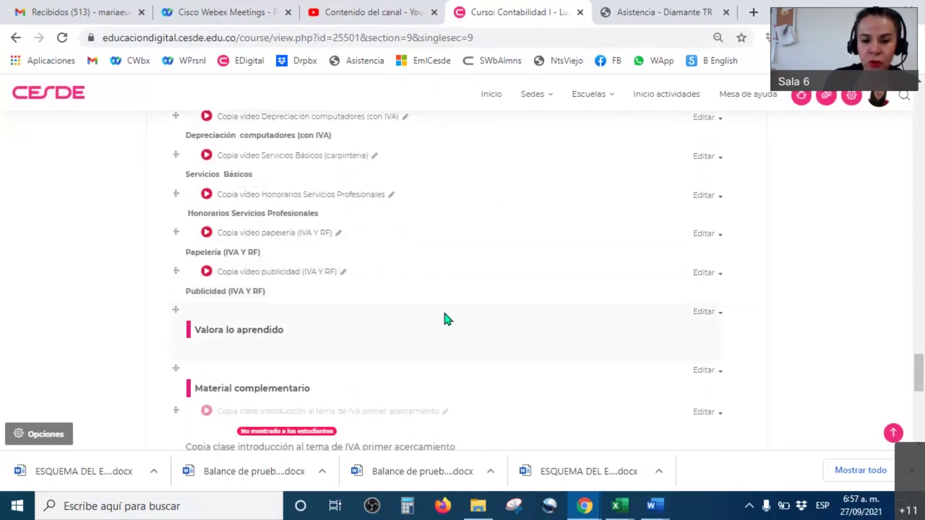
{"action": "scroll", "coordinate": [445, 316], "scroll_direction": "up", "scroll_amount": 1}
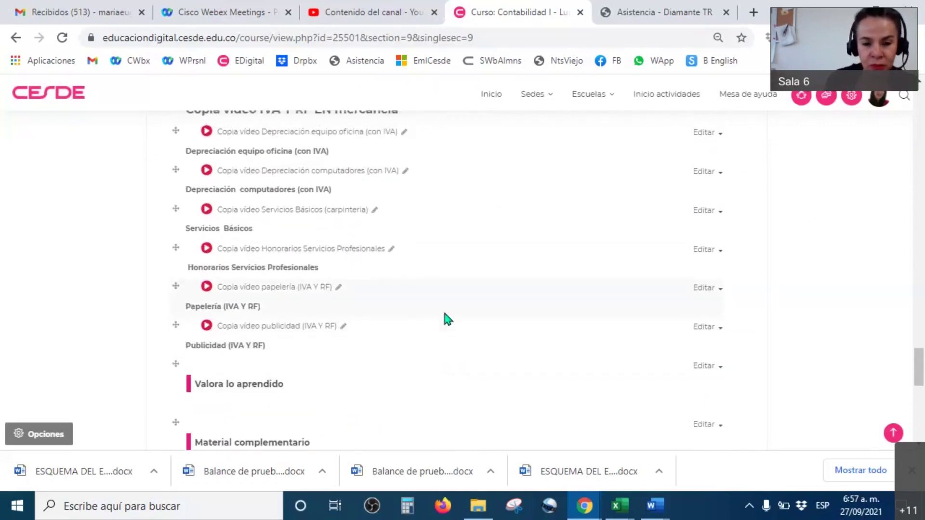
{"action": "scroll", "coordinate": [489, 292], "scroll_direction": "up", "scroll_amount": 2}
{"action": "scroll", "coordinate": [494, 299], "scroll_direction": "down", "scroll_amount": 2}
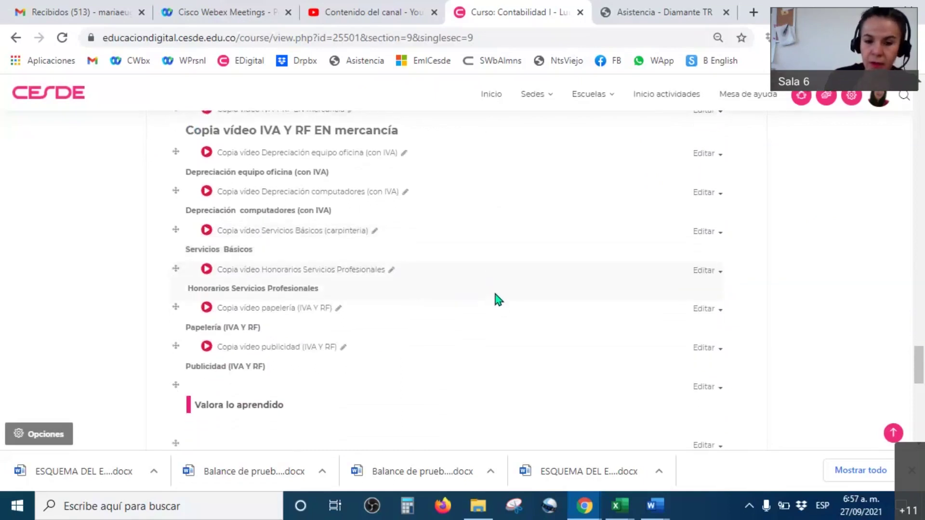
{"action": "scroll", "coordinate": [495, 295], "scroll_direction": "up", "scroll_amount": 6}
{"action": "scroll", "coordinate": [498, 299], "scroll_direction": "down", "scroll_amount": 7}
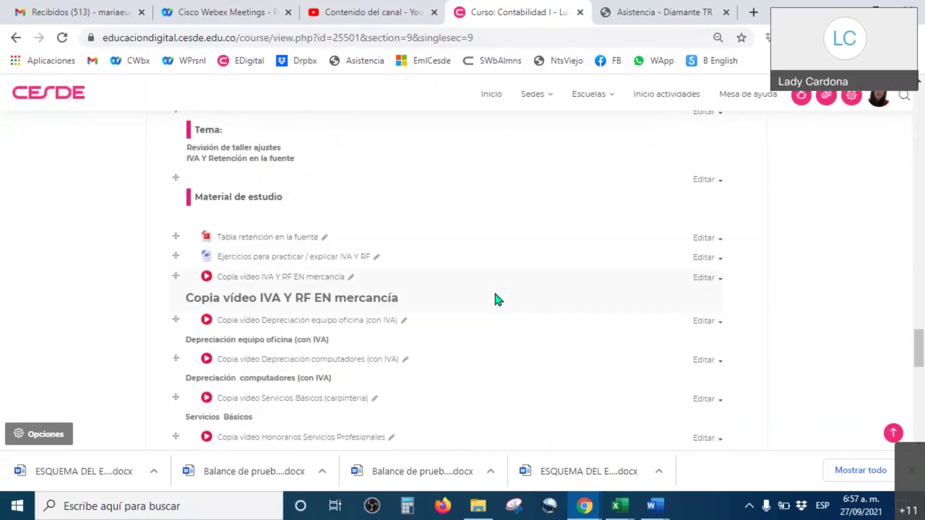
{"action": "scroll", "coordinate": [498, 299], "scroll_direction": "down", "scroll_amount": 4}
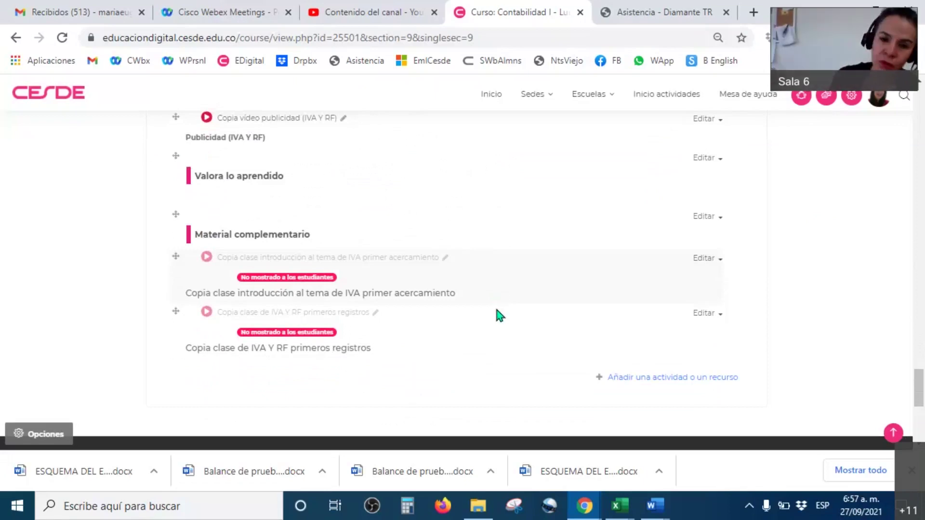
{"action": "scroll", "coordinate": [497, 308], "scroll_direction": "up", "scroll_amount": 15}
{"action": "scroll", "coordinate": [500, 315], "scroll_direction": "up", "scroll_amount": 3}
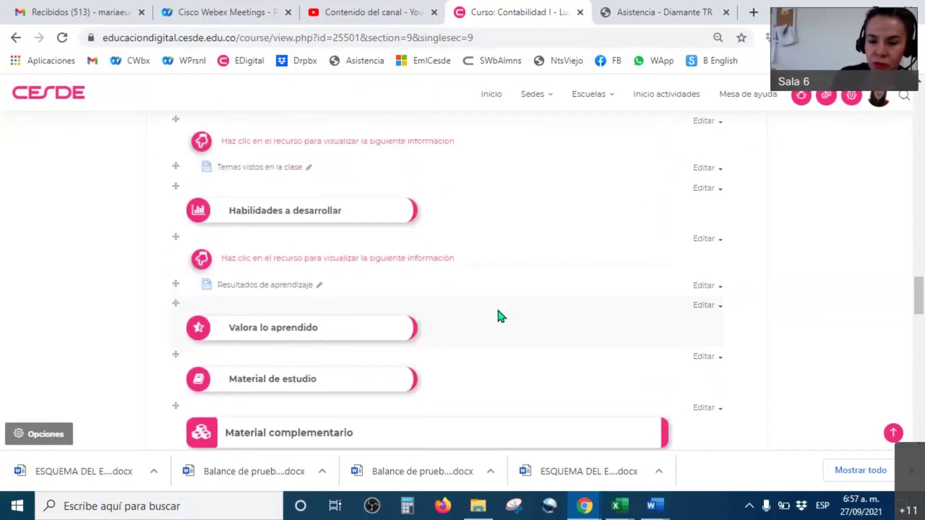